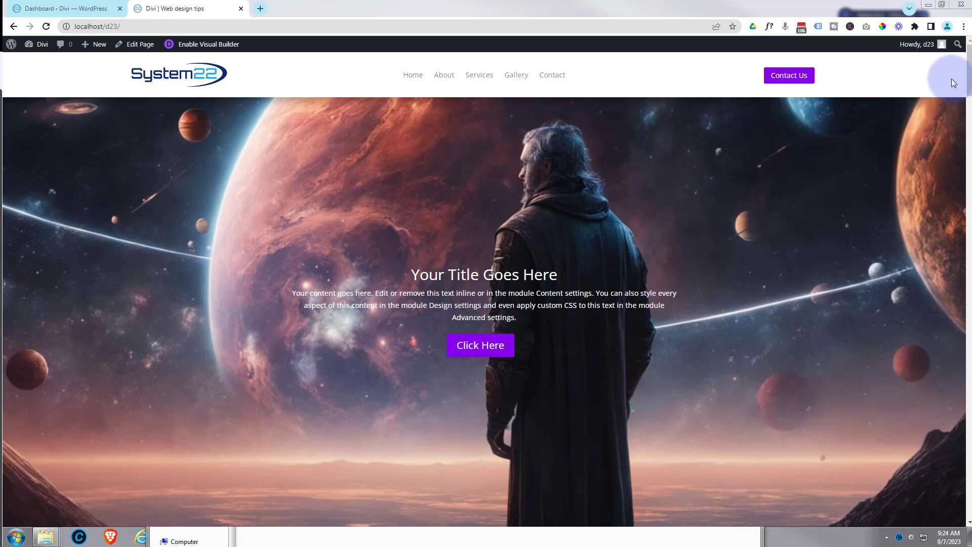
# - Examine the three rows of icon cards on the Divi home page, including their enlarging highlight effect
pyautogui.scroll(-3, 487, 274)
pyautogui.scroll(-6, 486, 273)
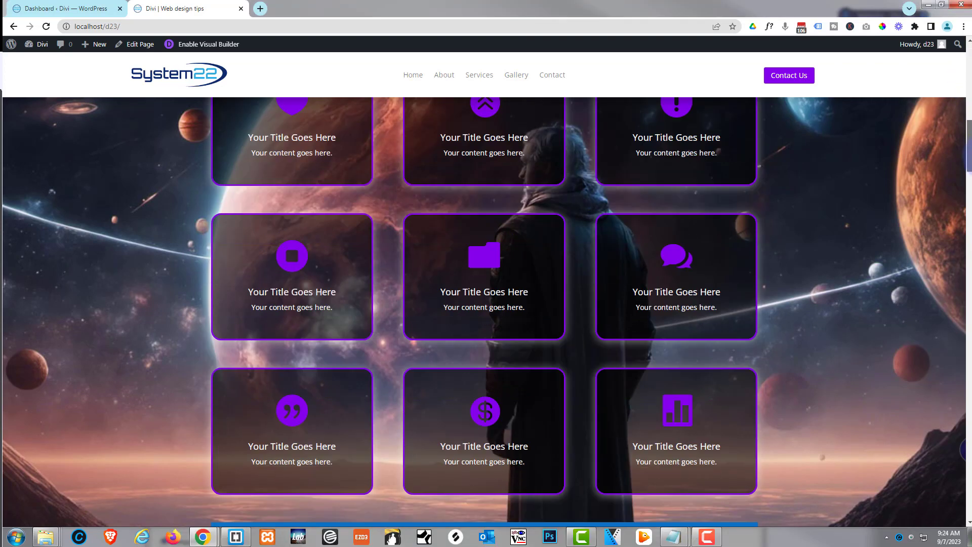
pyautogui.scroll(3, 486, 273)
pyautogui.scroll(-1, 486, 304)
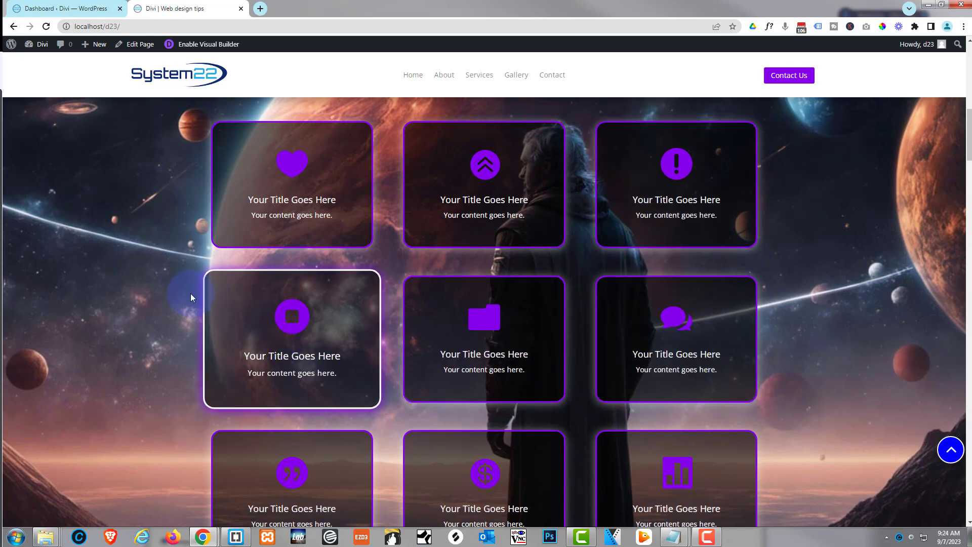
pyautogui.scroll(-3, 171, 288)
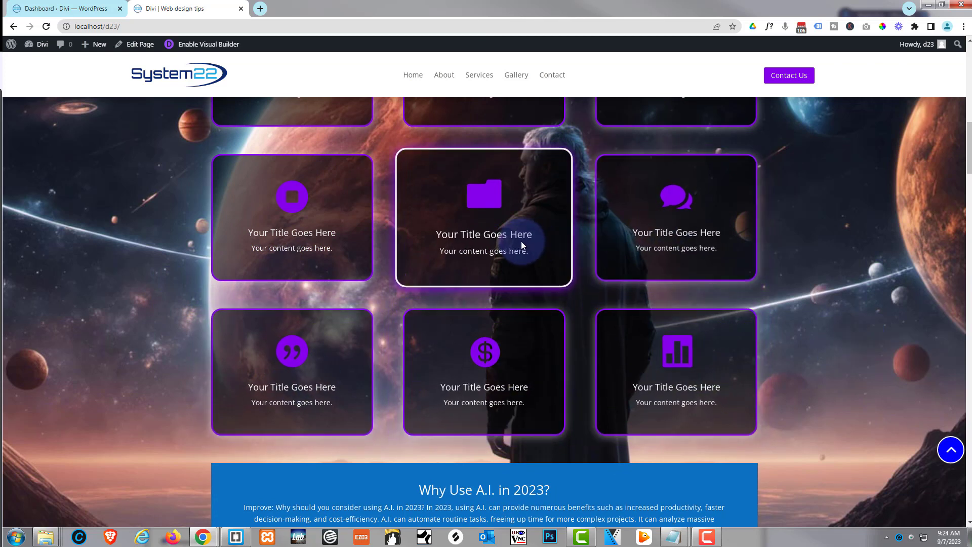
pyautogui.scroll(2, 785, 288)
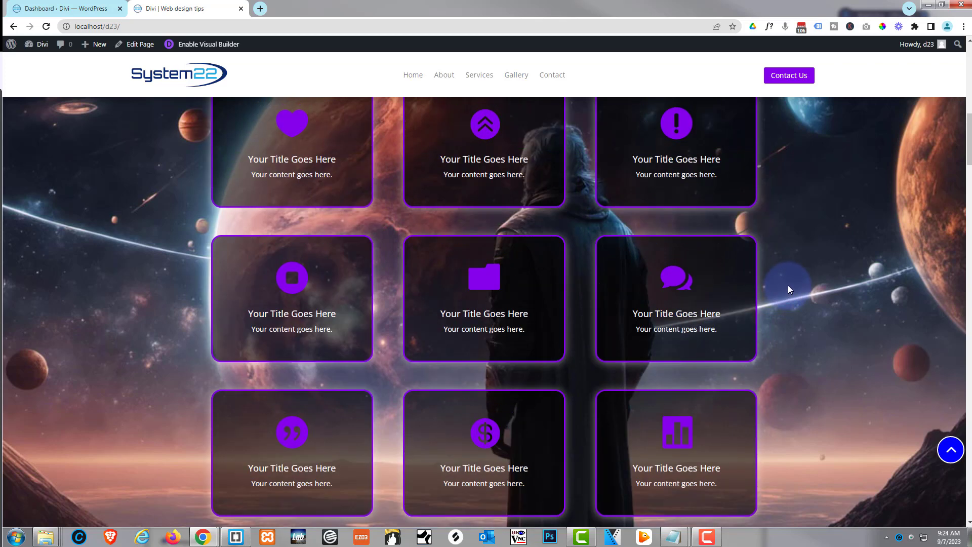
pyautogui.scroll(1, 789, 289)
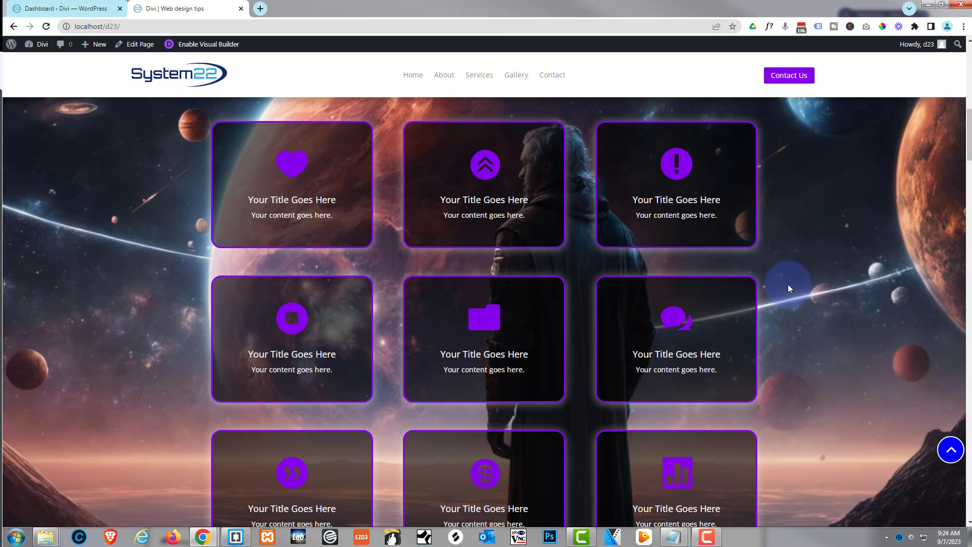
# - Preview the page's card layout at iPad Air and iPhone 12 Pro dimensions, and close the developer tools
pyautogui.hotkey('ctrl', 'shift', 'i')
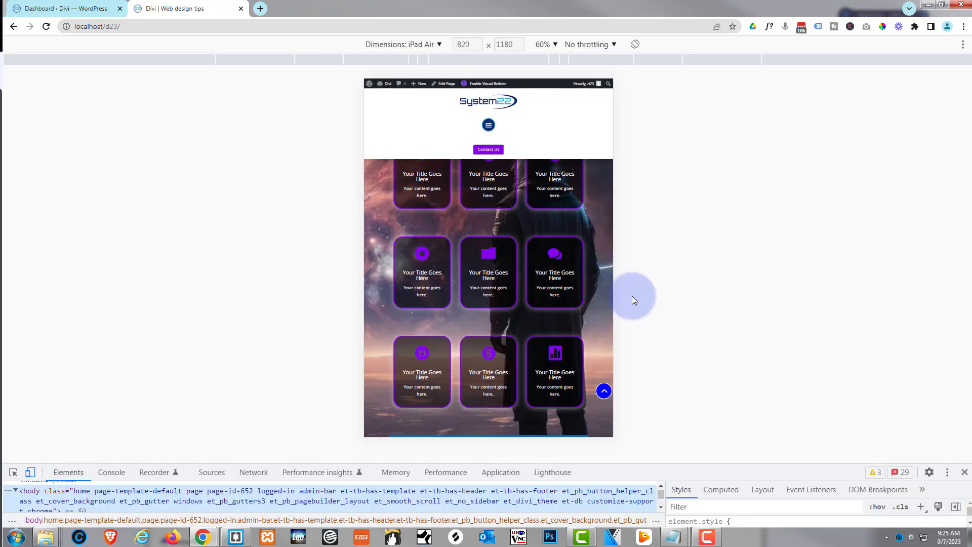
pyautogui.scroll(-2, 459, 275)
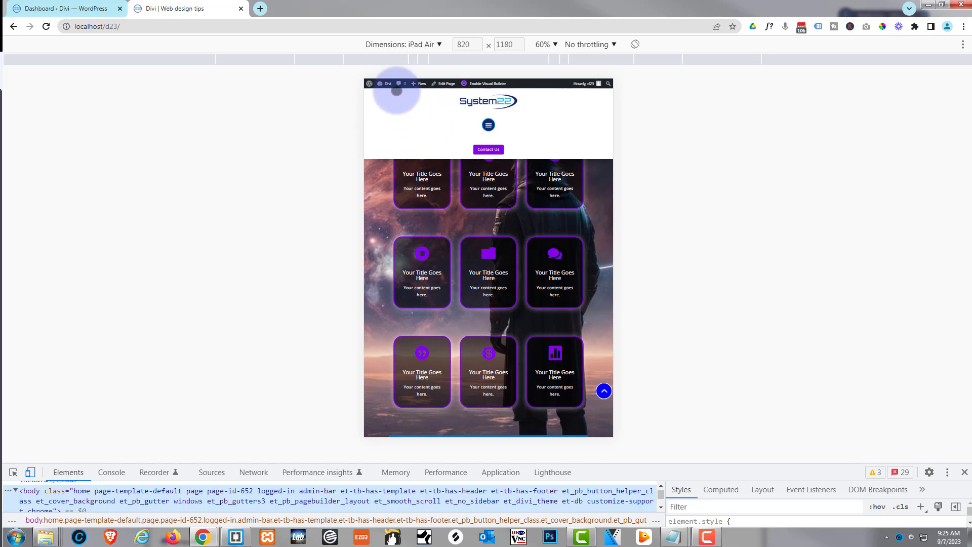
pyautogui.click(406, 44)
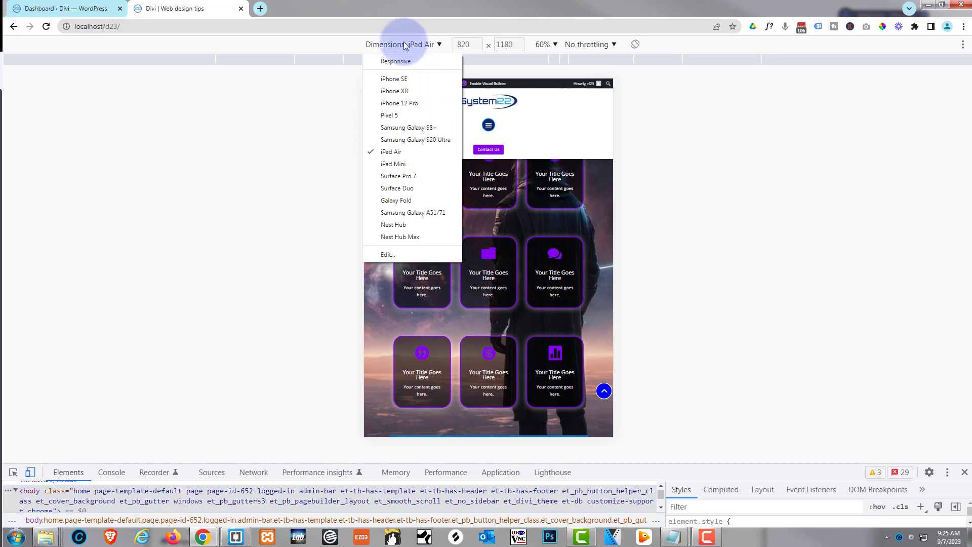
pyautogui.click(405, 103)
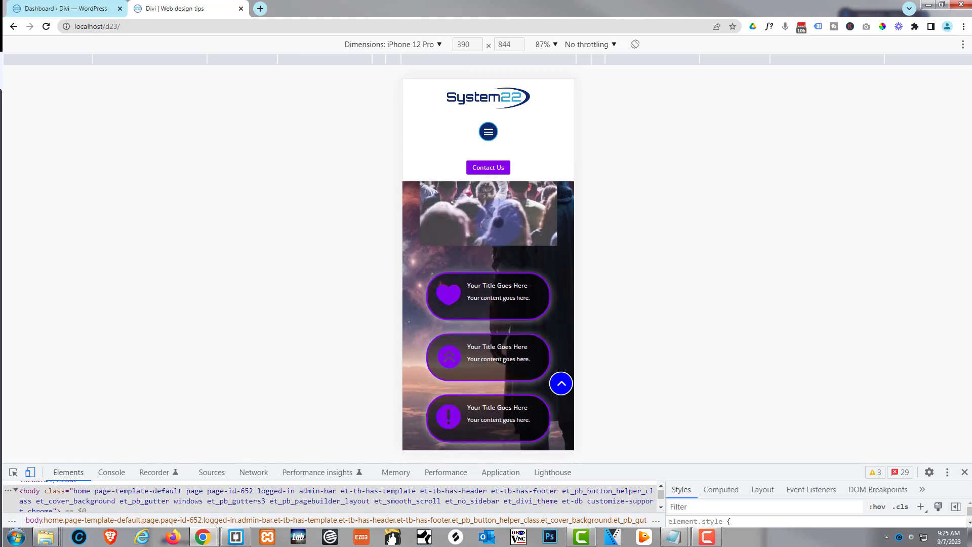
pyautogui.click(965, 473)
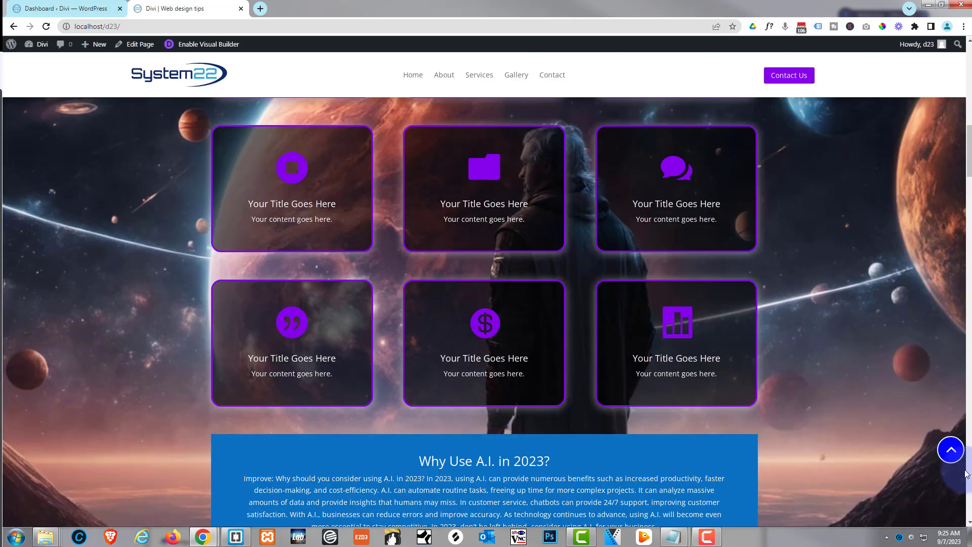
# - Enable the Visual Builder and delete the three rows of icon cards above the "Why Use A.I. in 2023?" block
pyautogui.click(218, 43)
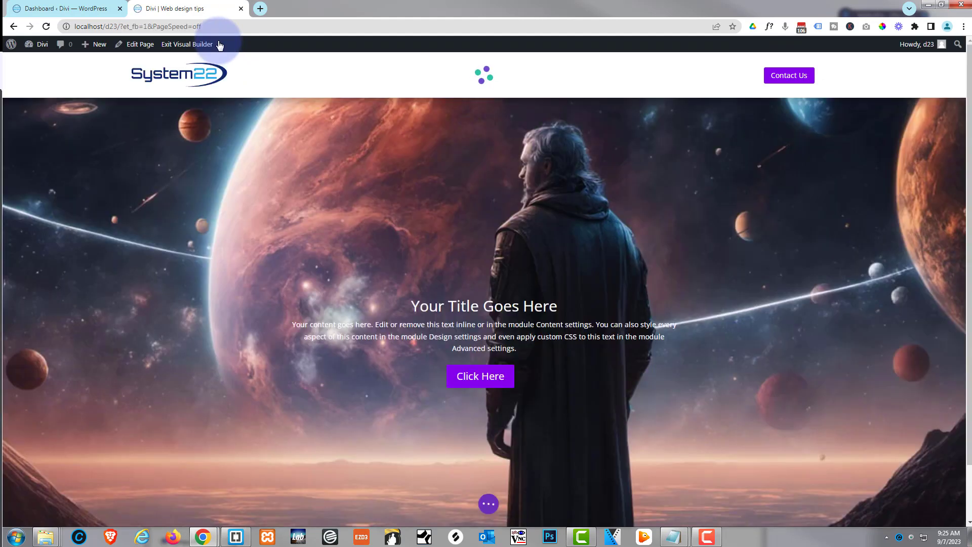
pyautogui.scroll(-10, 248, 188)
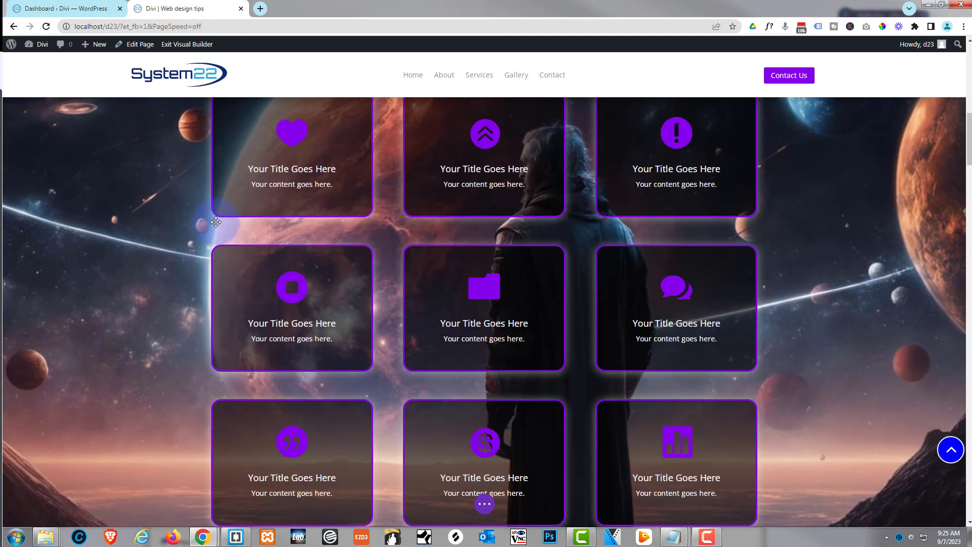
pyautogui.scroll(3, 216, 221)
pyautogui.moveTo(223, 218)
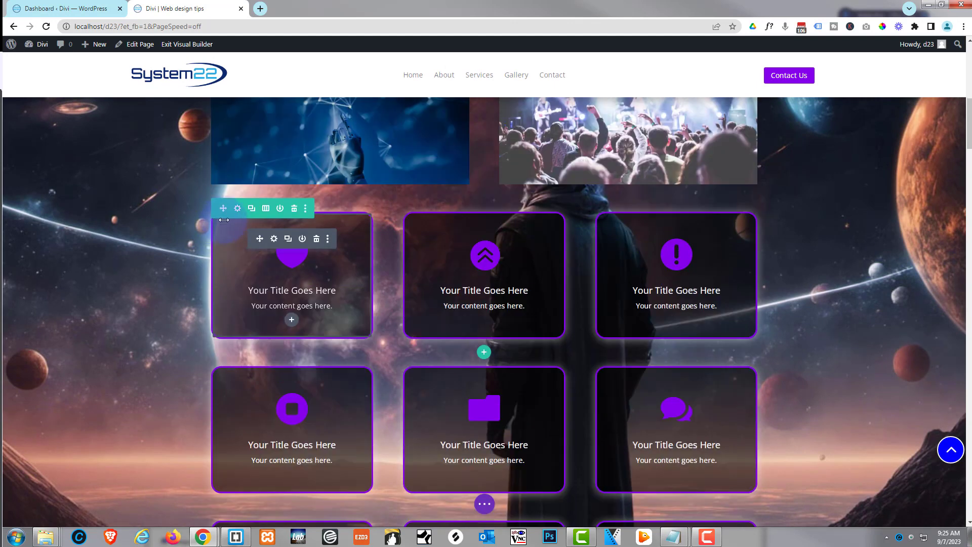
pyautogui.click(295, 211)
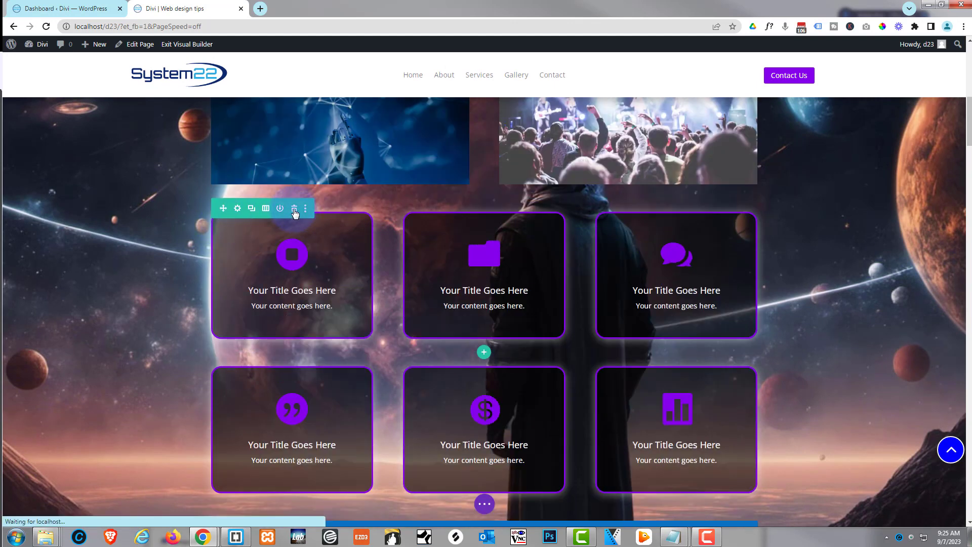
pyautogui.click(294, 210)
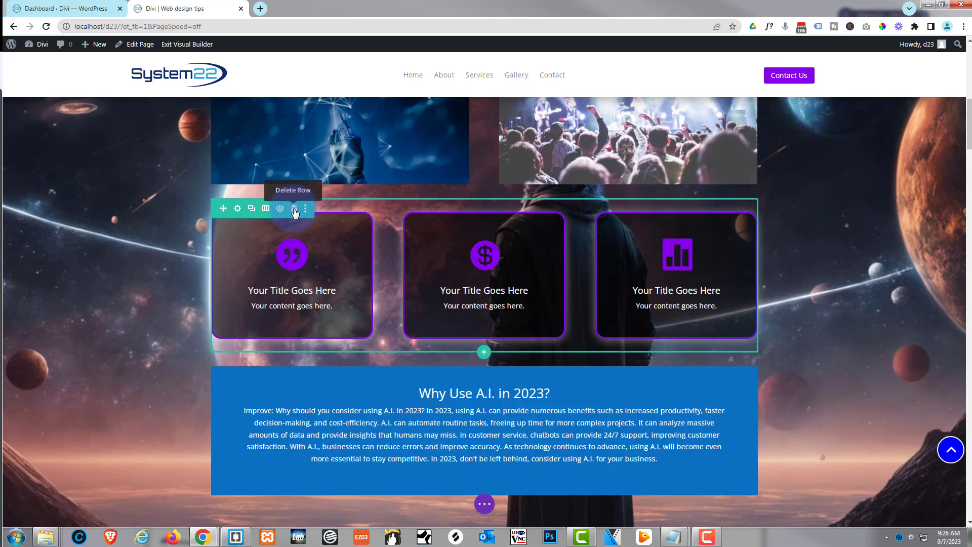
pyautogui.click(295, 212)
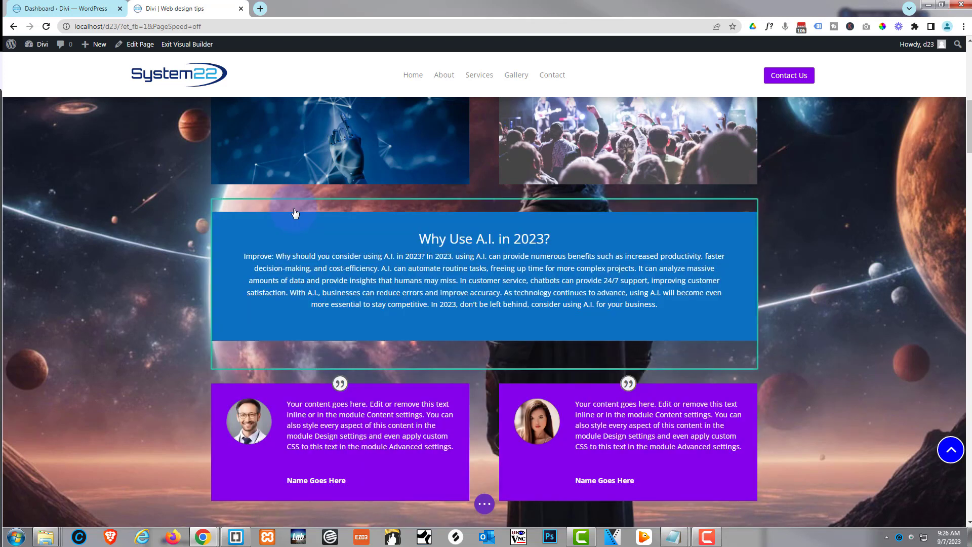
# - Insert a row with three equal columns above the "Why Use A.I. in 2023?" block and add a Blurb module to its first column
pyautogui.click(484, 199)
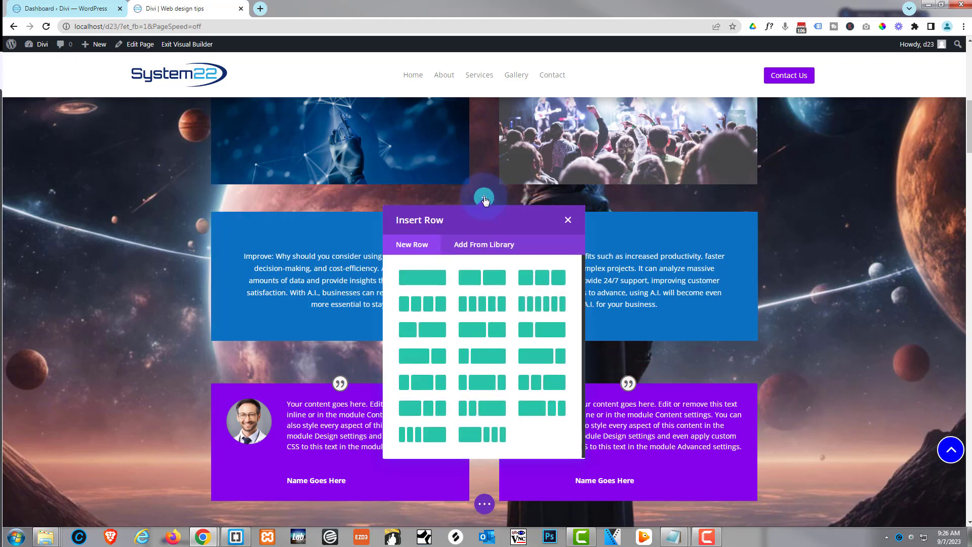
pyautogui.click(543, 281)
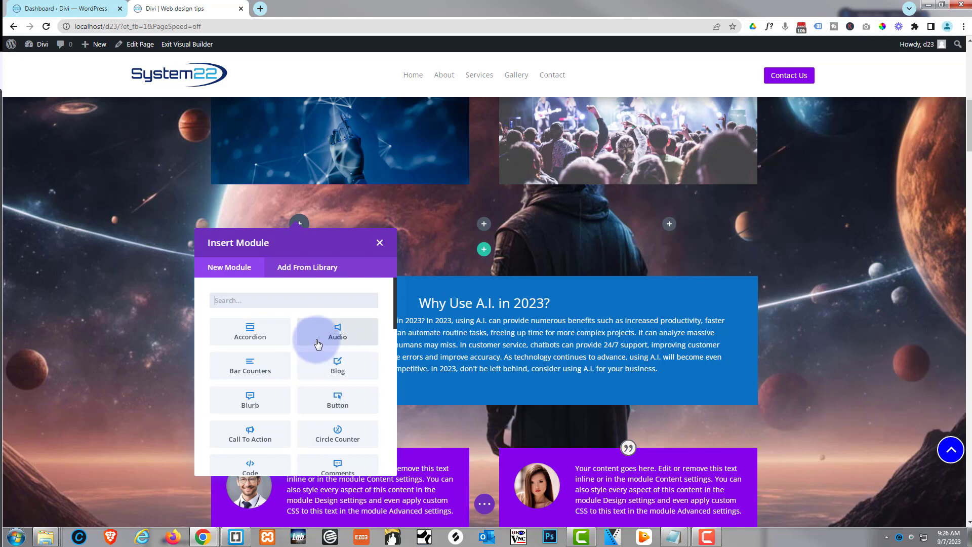
pyautogui.click(268, 407)
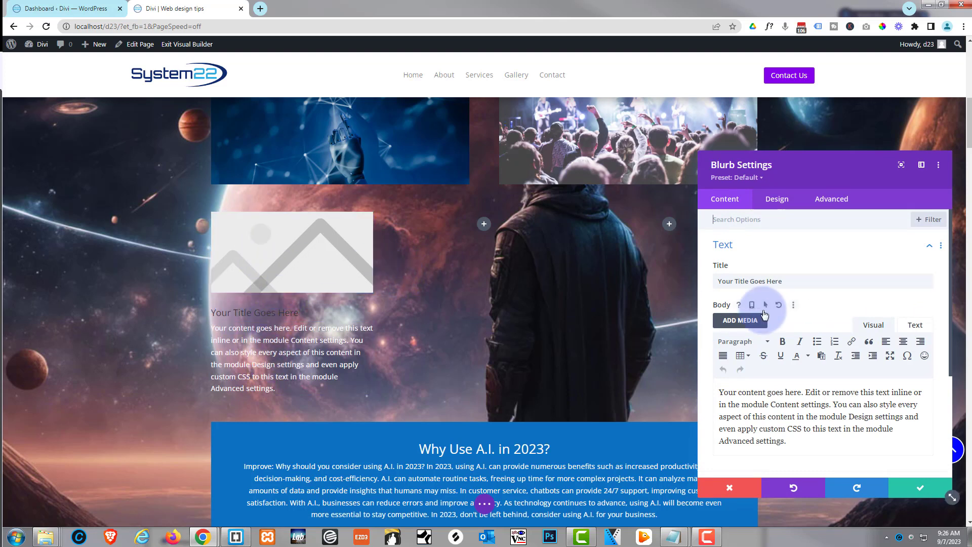
# - Shorten the blurb's body text to "Your content goes here."
pyautogui.moveTo(787, 281); pyautogui.dragTo(709, 285)
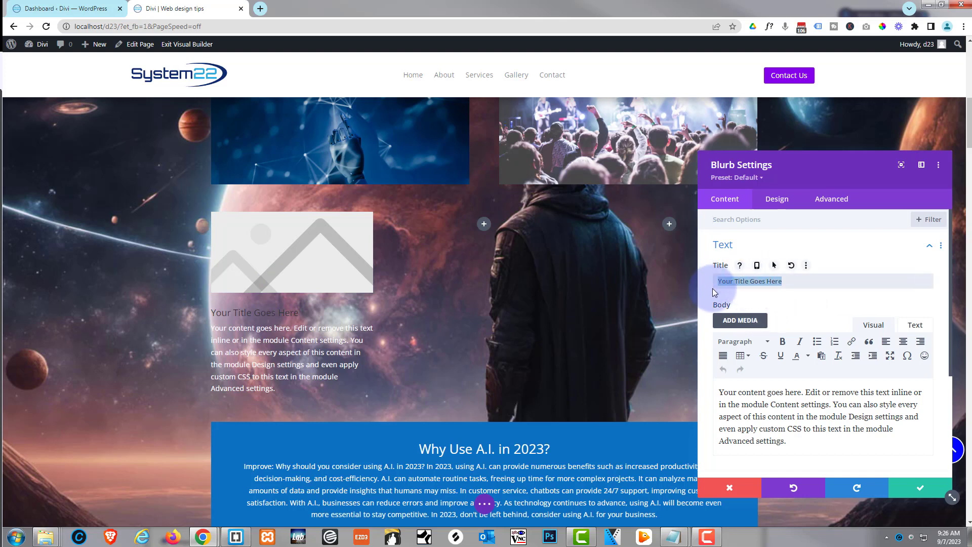
pyautogui.click(806, 392)
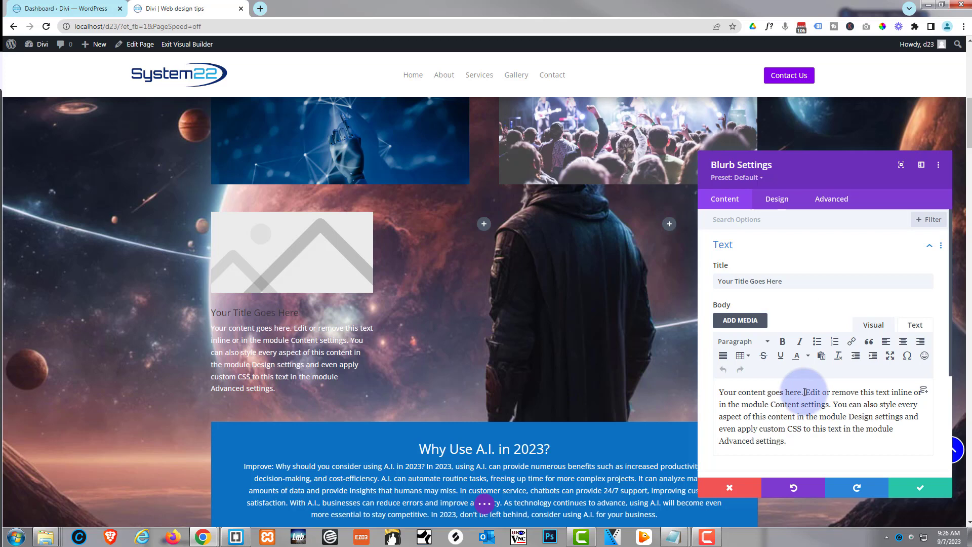
pyautogui.moveTo(805, 393); pyautogui.dragTo(844, 446)
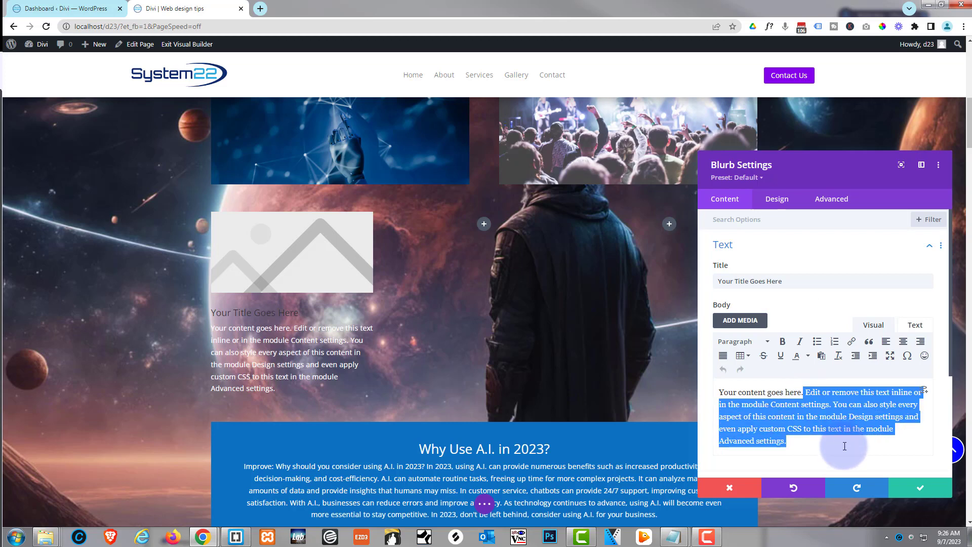
pyautogui.press('BackSpace')
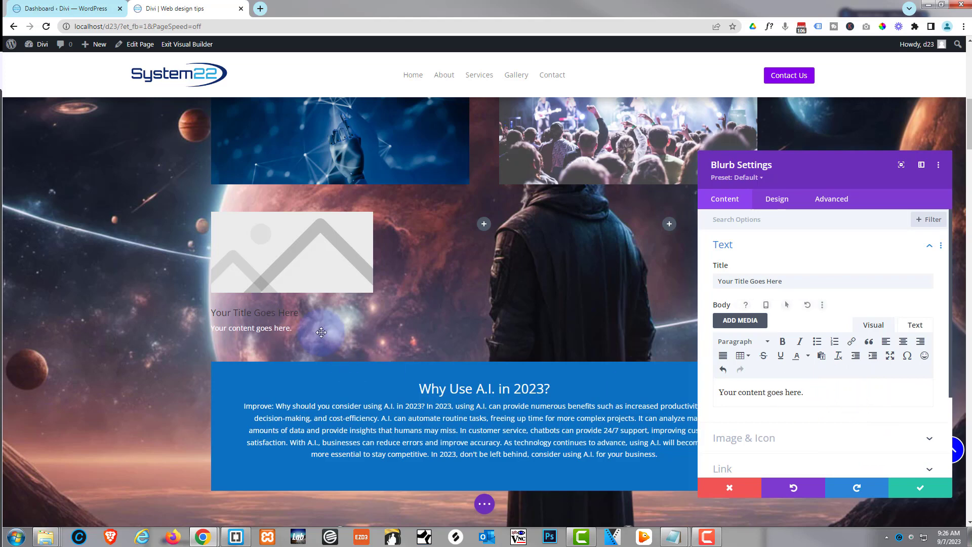
# - Turn on Use Icon for the blurb in place of the image and choose the solid house icon
pyautogui.moveTo(842, 174); pyautogui.dragTo(564, 170)
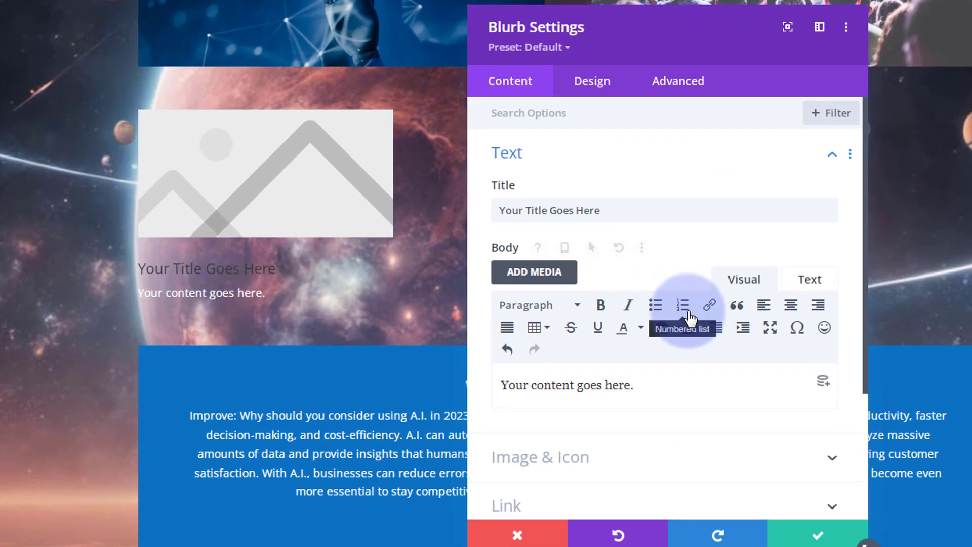
pyautogui.scroll(-3, 650, 323)
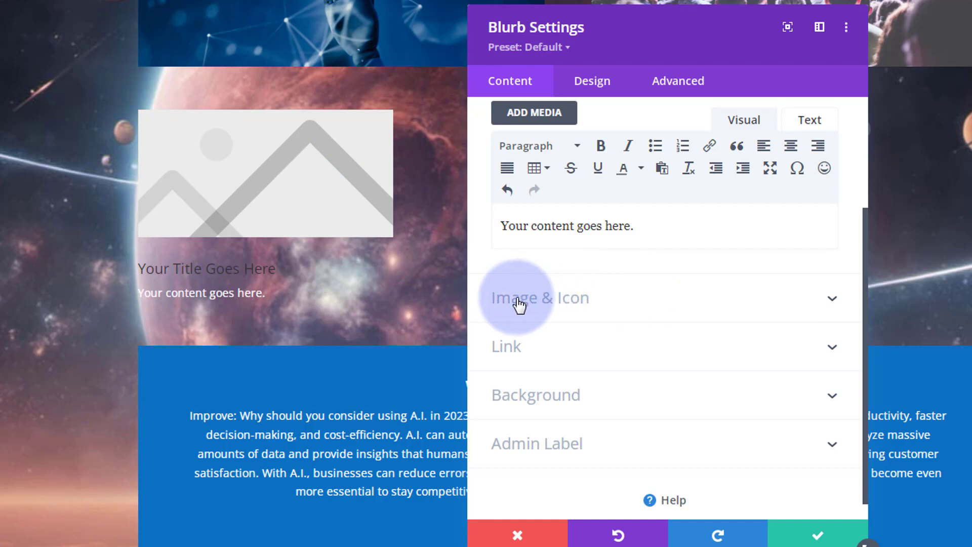
pyautogui.click(581, 303)
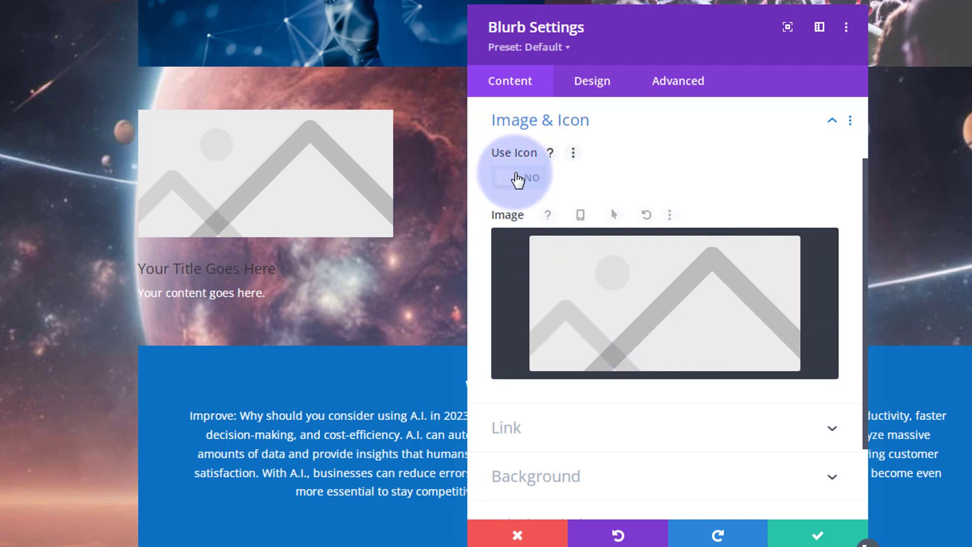
pyautogui.click(517, 179)
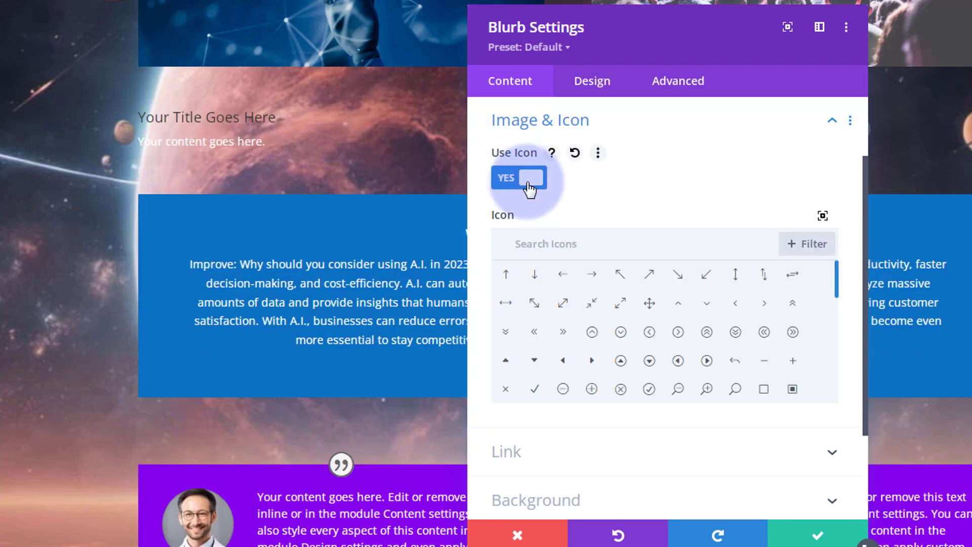
pyautogui.scroll(-10, 626, 349)
pyautogui.scroll(-8, 628, 349)
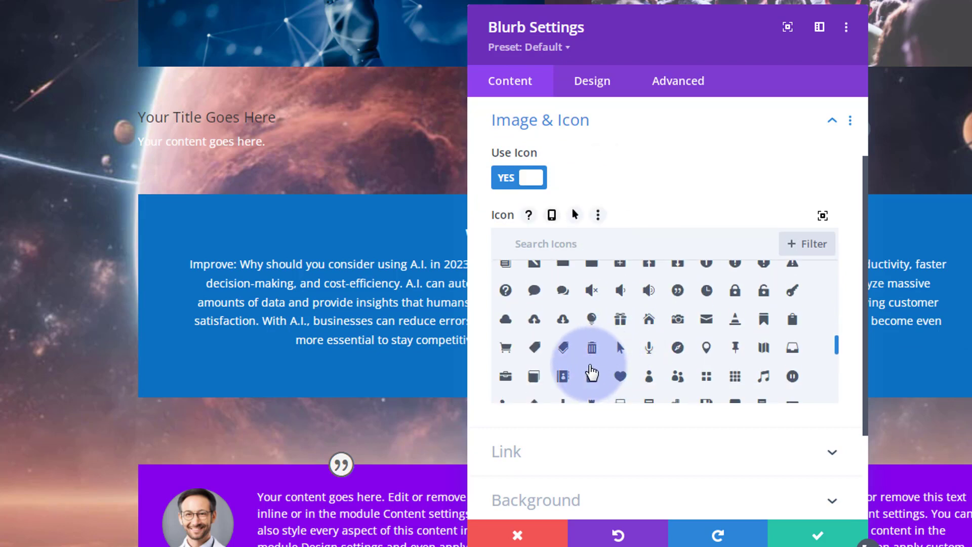
pyautogui.click(649, 319)
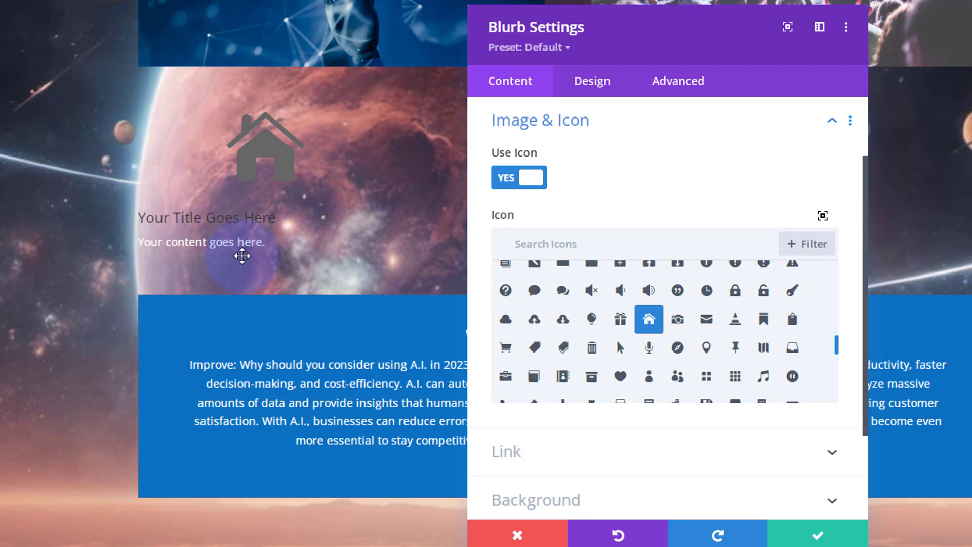
# - Center the blurb's text and set its text color to Light
pyautogui.click(599, 91)
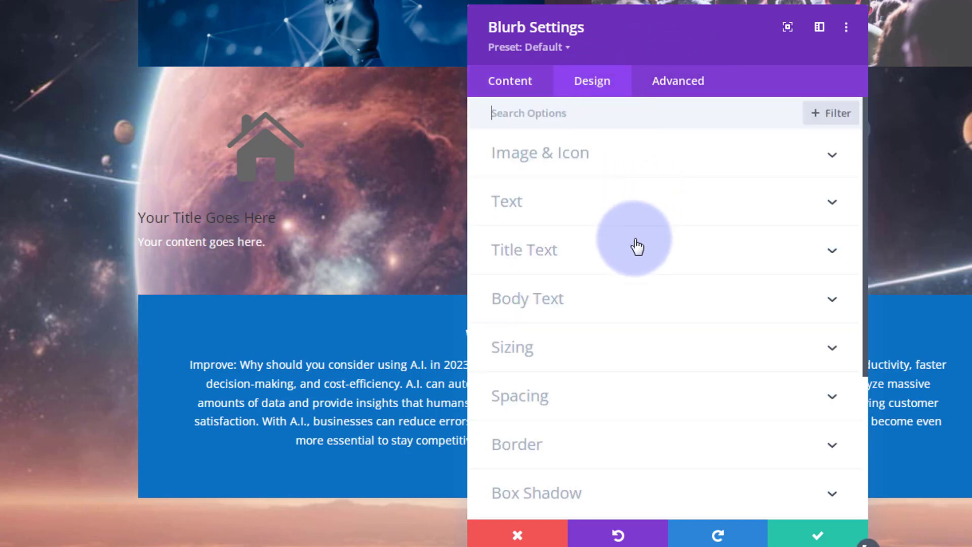
pyautogui.click(625, 208)
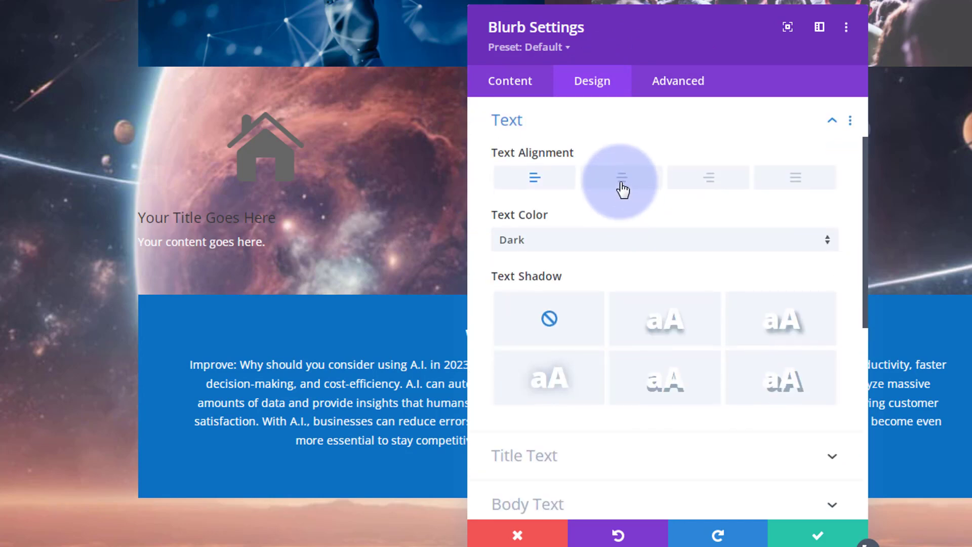
pyautogui.click(623, 178)
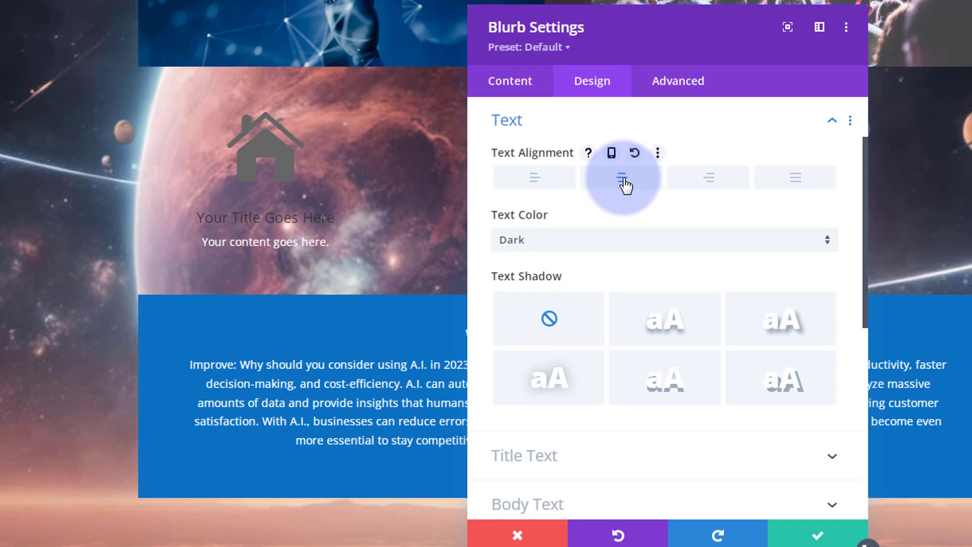
pyautogui.click(583, 245)
pyautogui.click(561, 256)
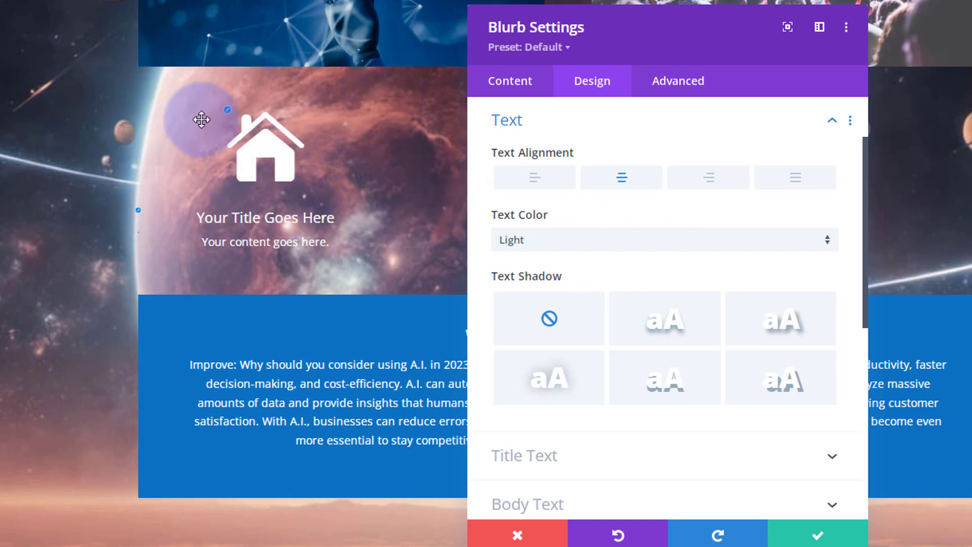
pyautogui.scroll(1, 329, 256)
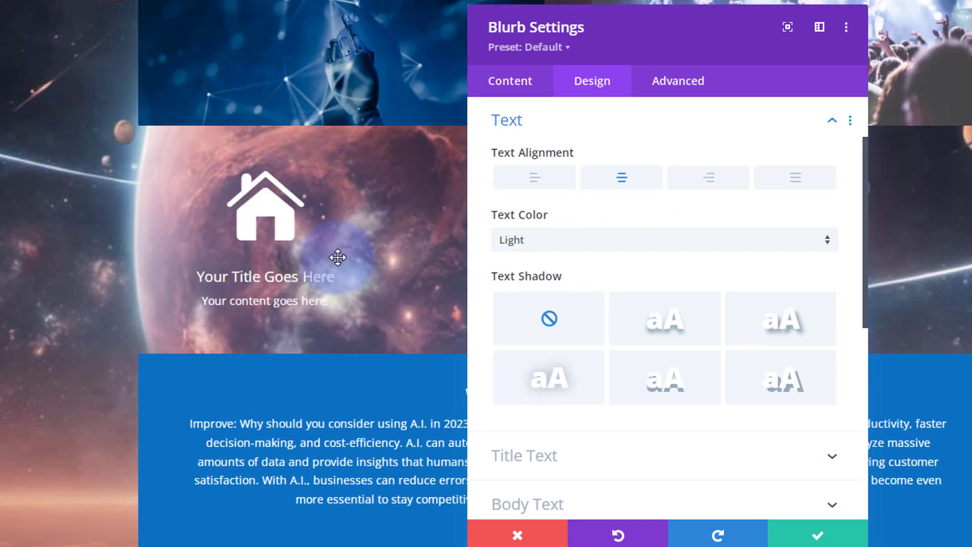
pyautogui.click(641, 332)
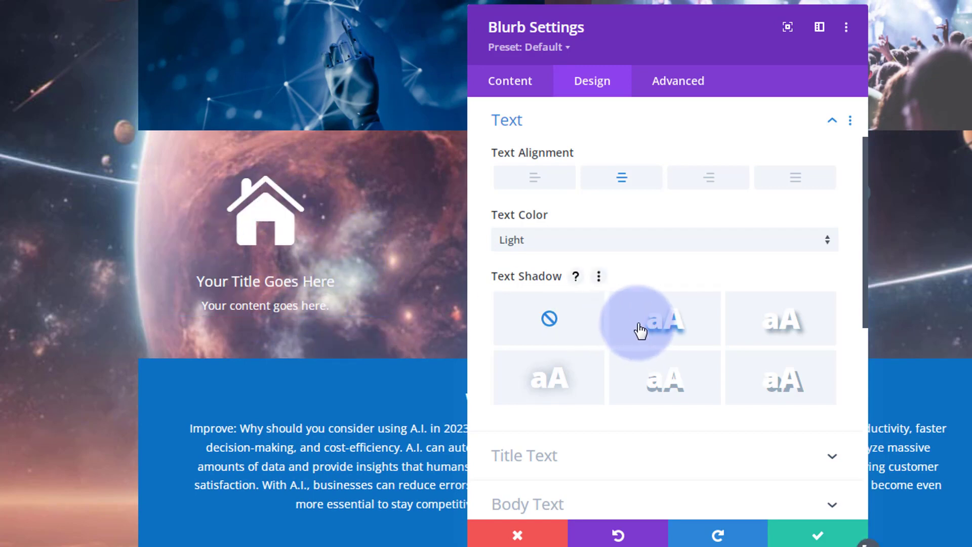
# - Give the blurb a black background color and lower its opacity to 0.61
pyautogui.click(510, 83)
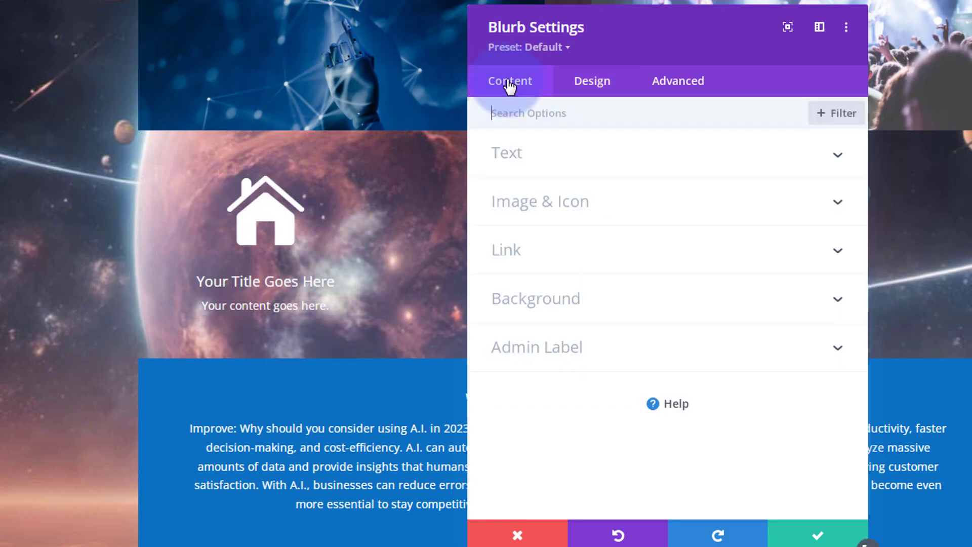
pyautogui.click(615, 307)
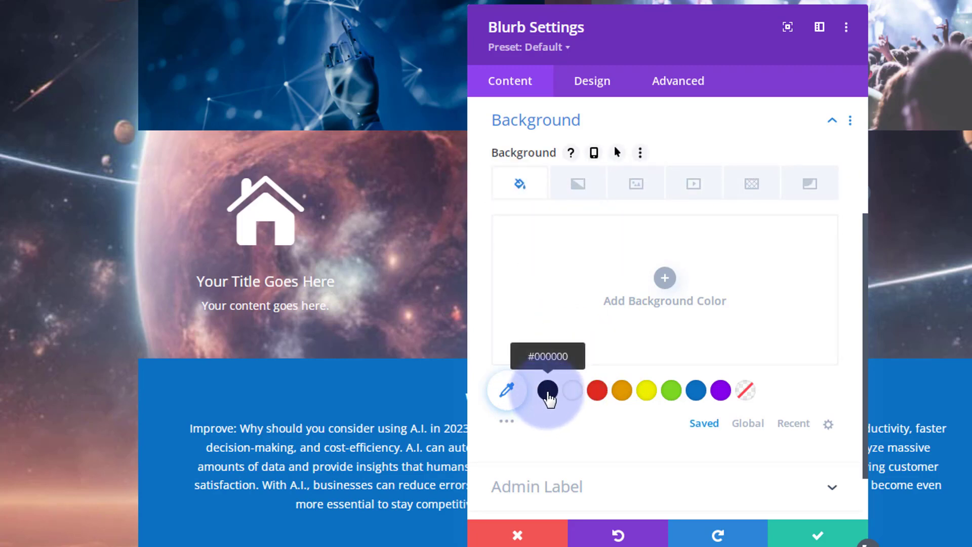
pyautogui.click(548, 392)
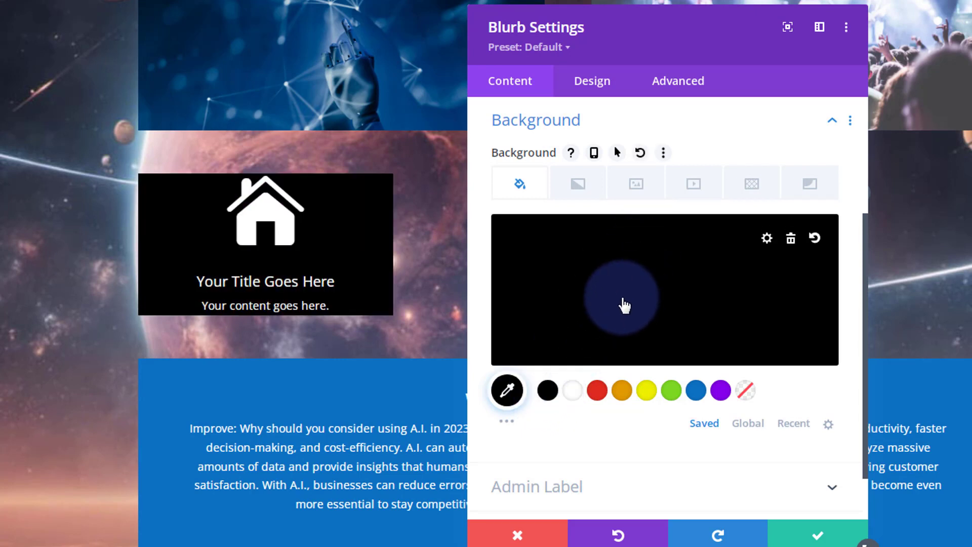
pyautogui.click(624, 304)
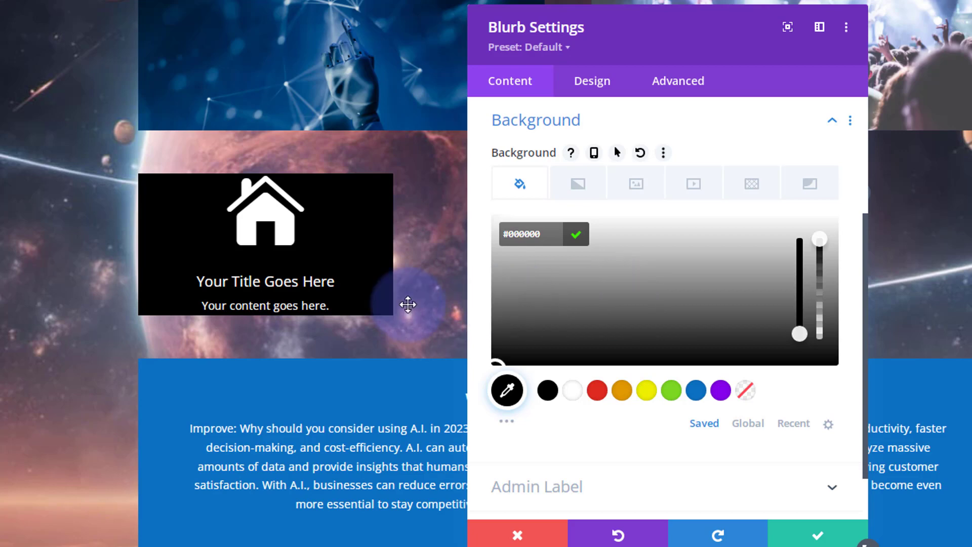
pyautogui.scroll(-1, 17, 243)
pyautogui.scroll(-2, 17, 243)
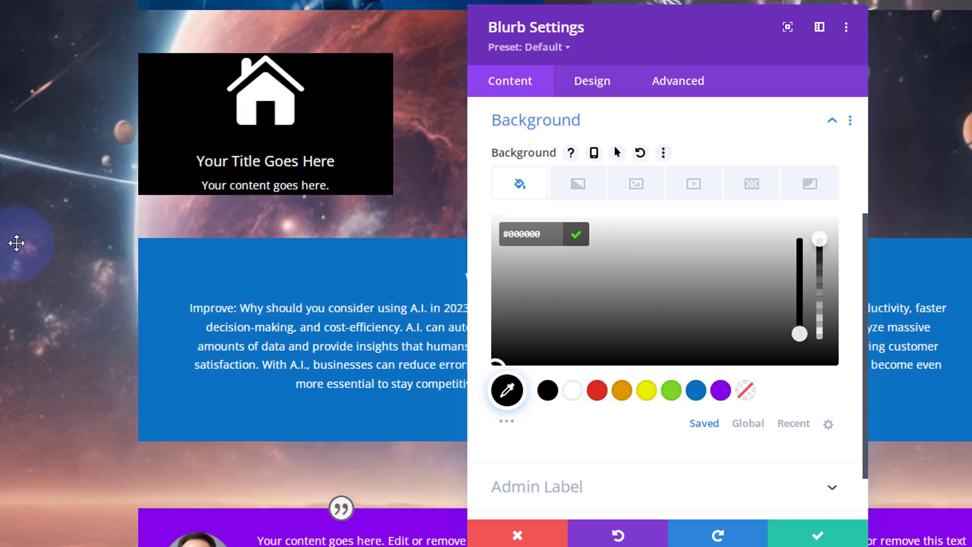
pyautogui.scroll(2, 16, 243)
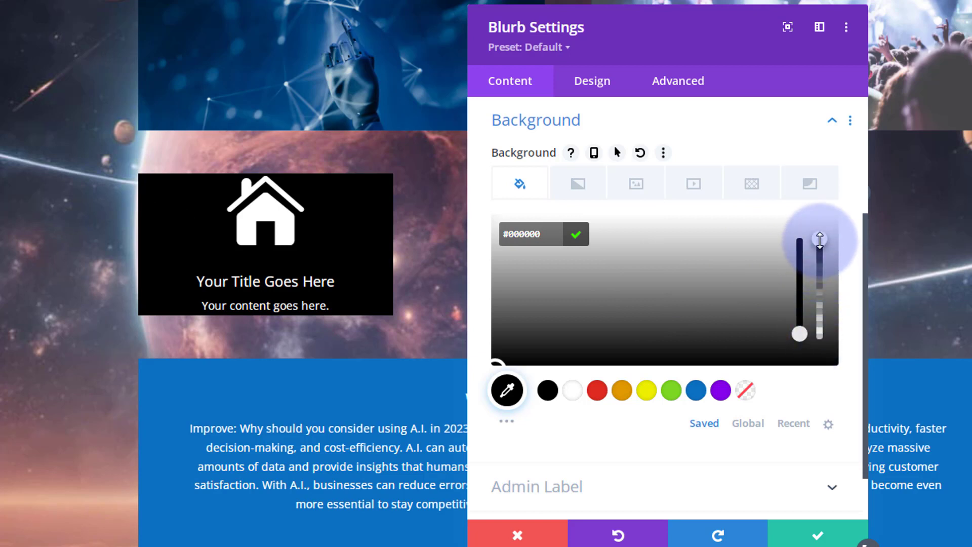
pyautogui.moveTo(819, 239); pyautogui.dragTo(824, 288)
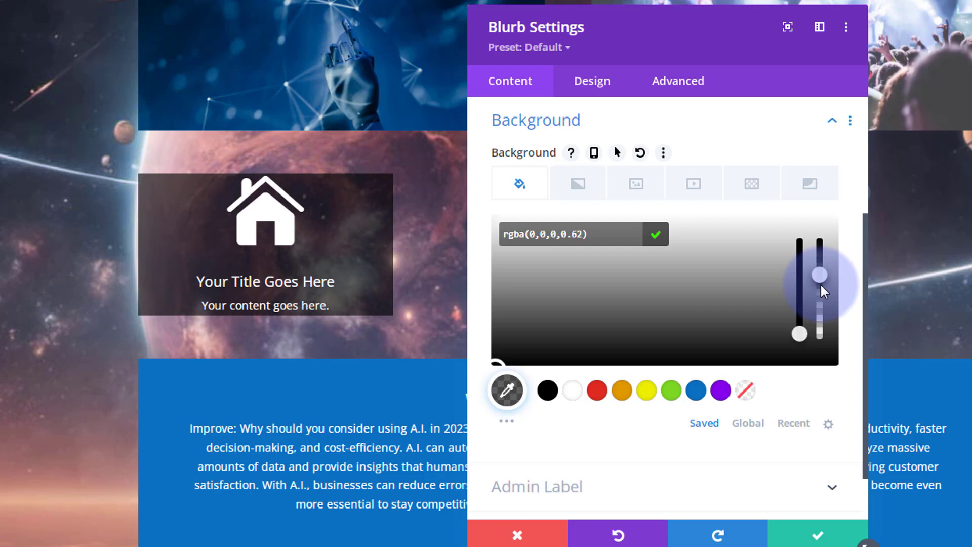
pyautogui.moveTo(824, 292); pyautogui.dragTo(825, 294)
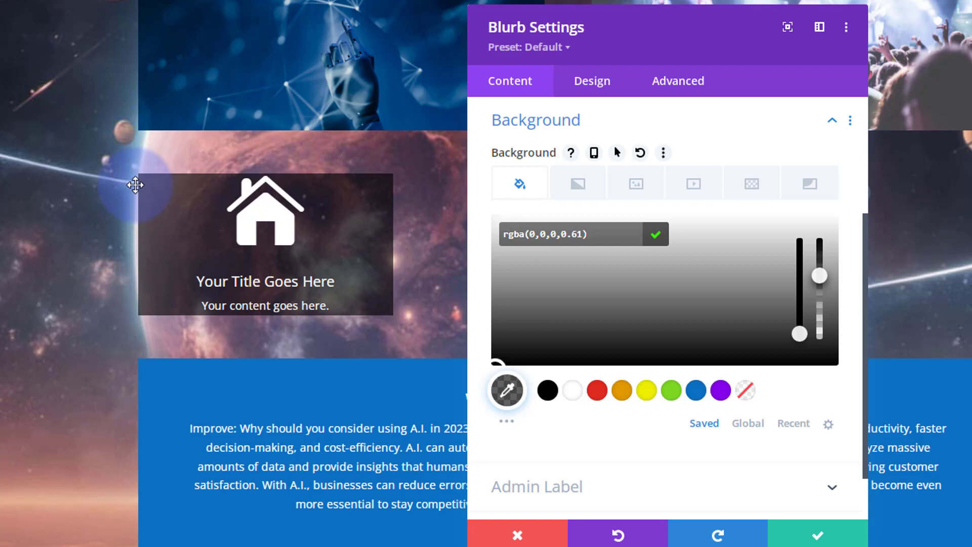
# - Set the blurb's padding to 30px for the linked top and bottom and 20px for the linked left and right
pyautogui.click(591, 81)
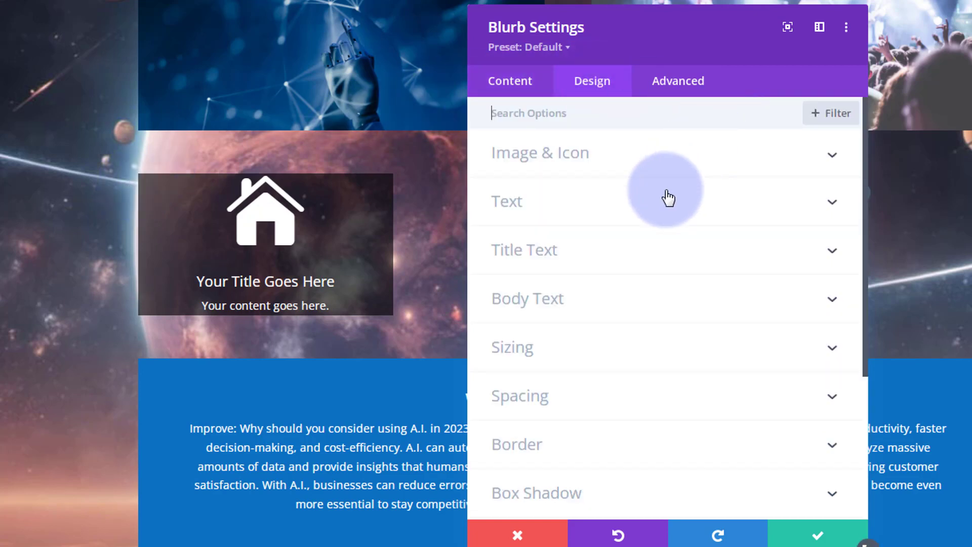
pyautogui.click(614, 396)
pyautogui.click(519, 254)
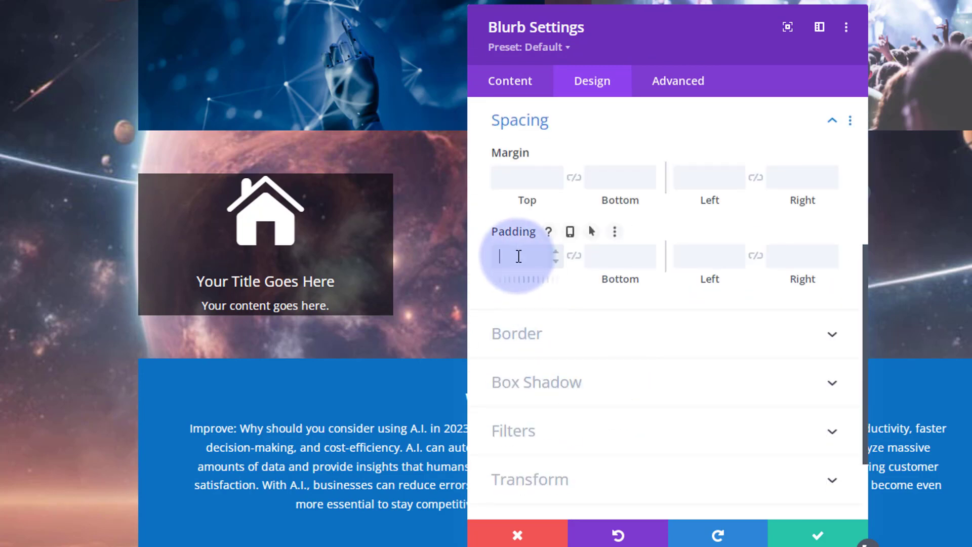
pyautogui.click(652, 209)
pyautogui.write('30px')
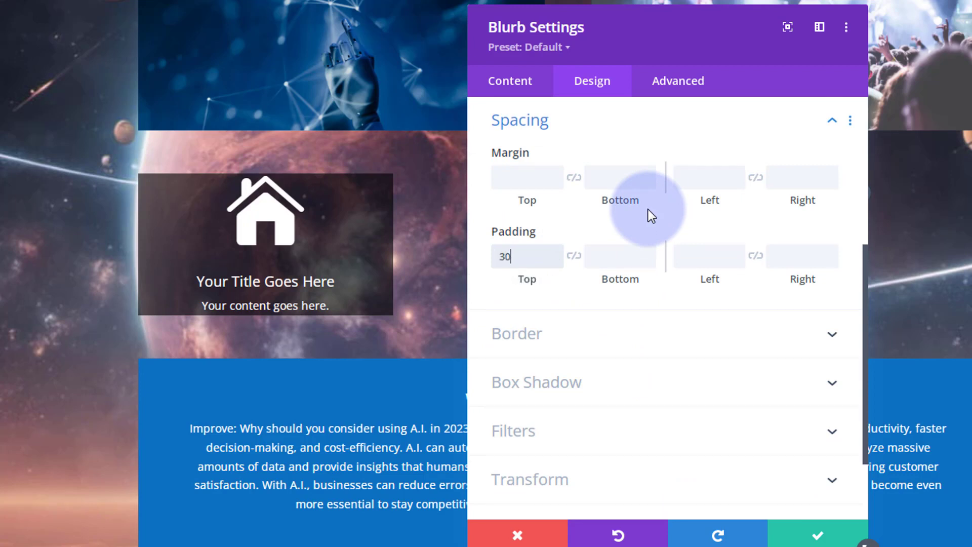
pyautogui.click(573, 256)
pyautogui.click(722, 254)
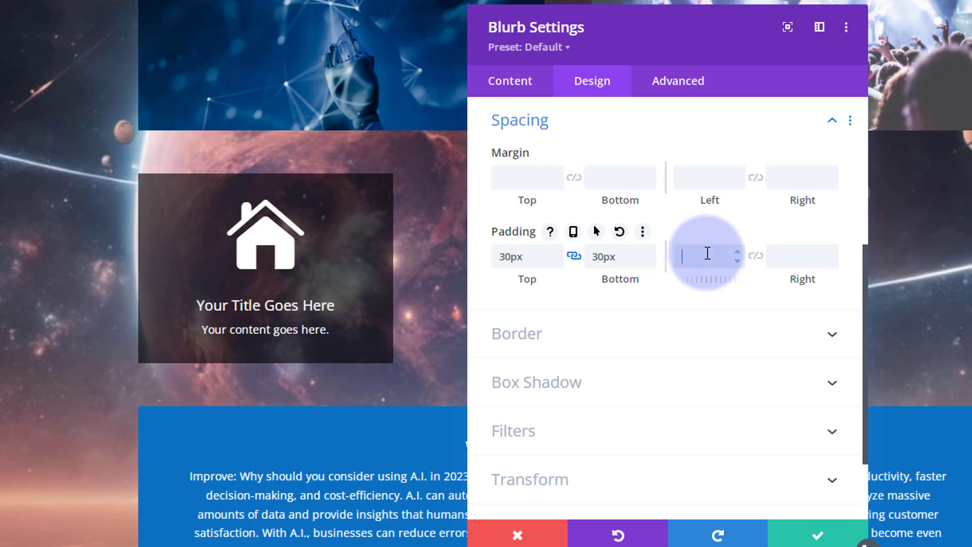
pyautogui.write('20px')
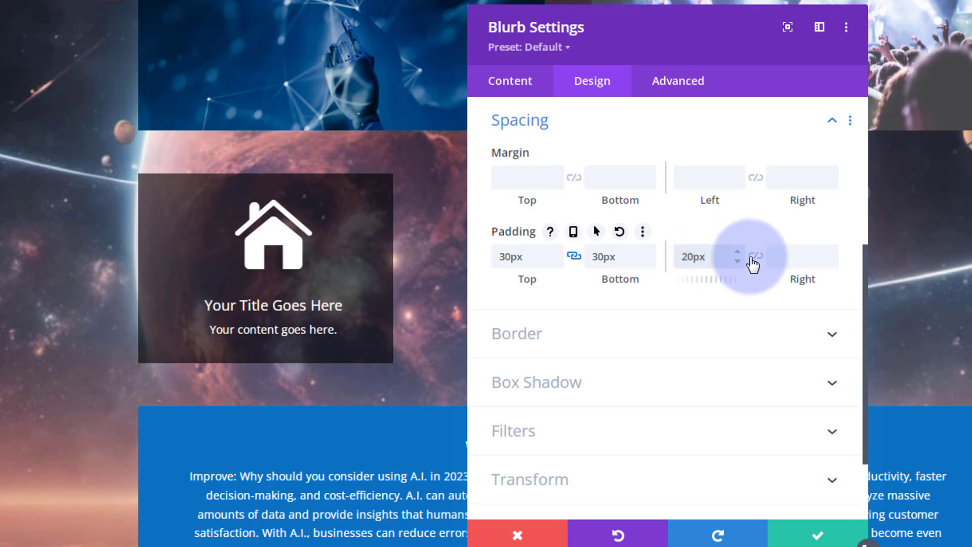
pyautogui.click(756, 256)
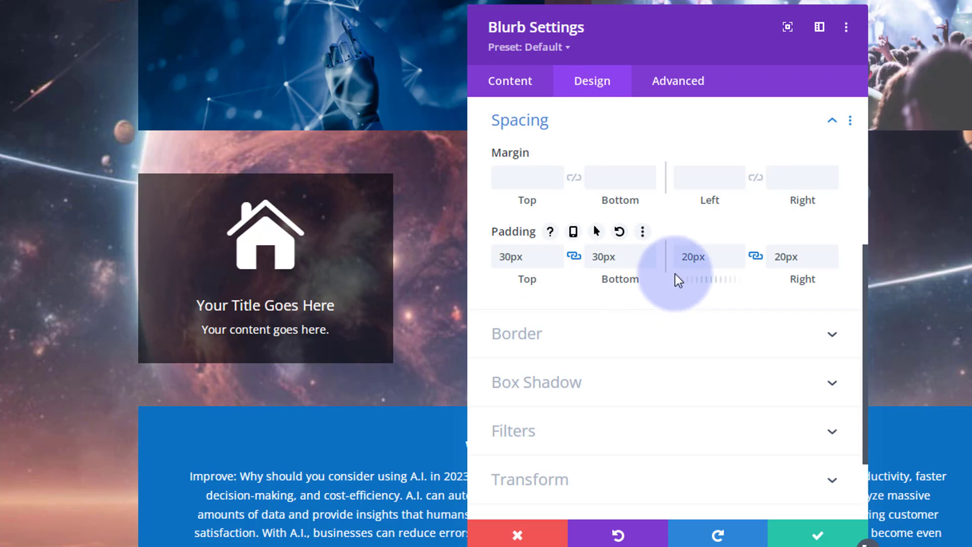
# - Round all four corners of the blurb to 10px
pyautogui.click(644, 334)
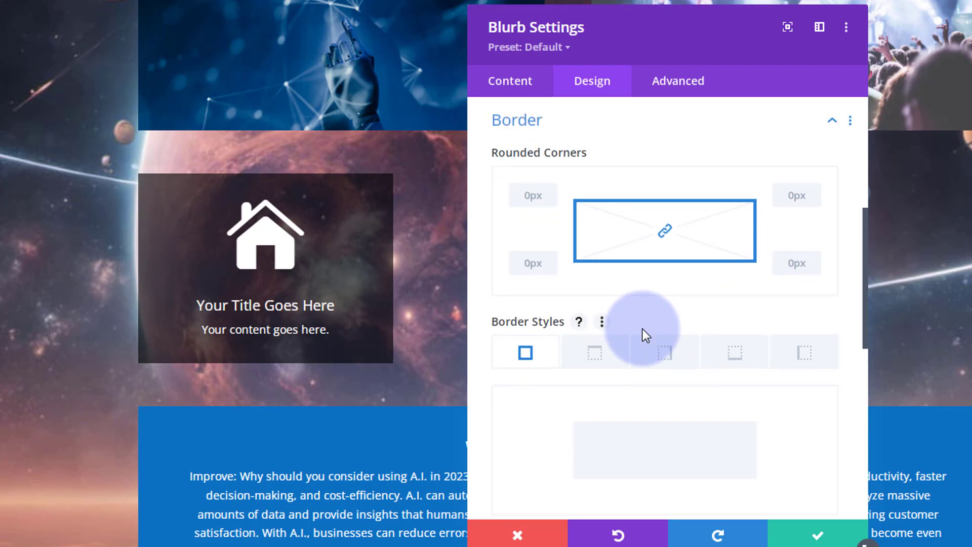
pyautogui.click(529, 190)
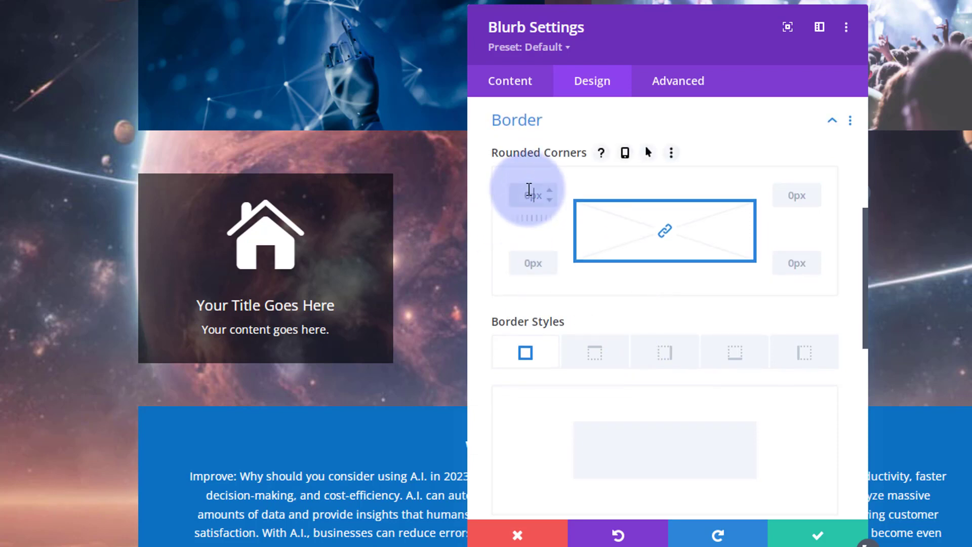
pyautogui.write('40')
pyautogui.write('px')
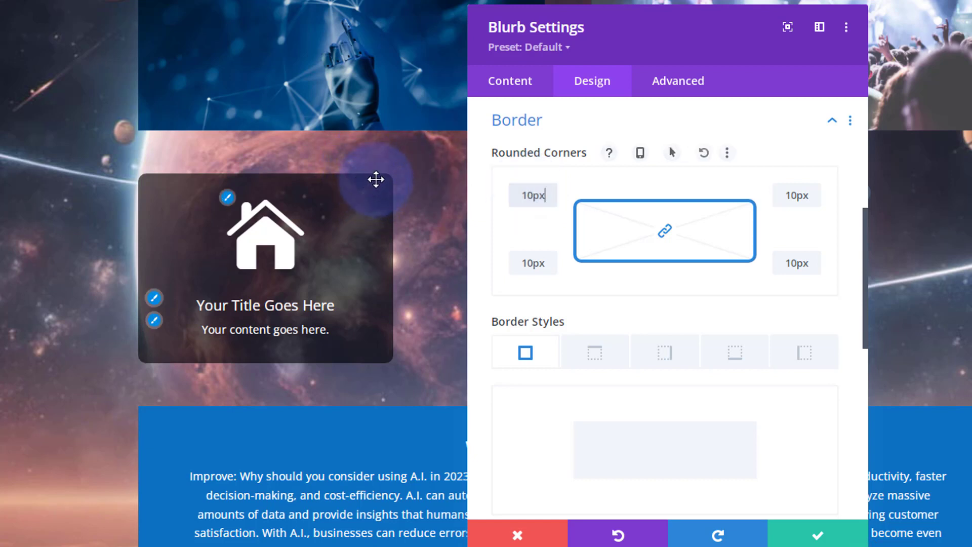
pyautogui.click(547, 231)
# - Add a 3px border in the saved purple color on all sides of the blurb
pyautogui.click(525, 355)
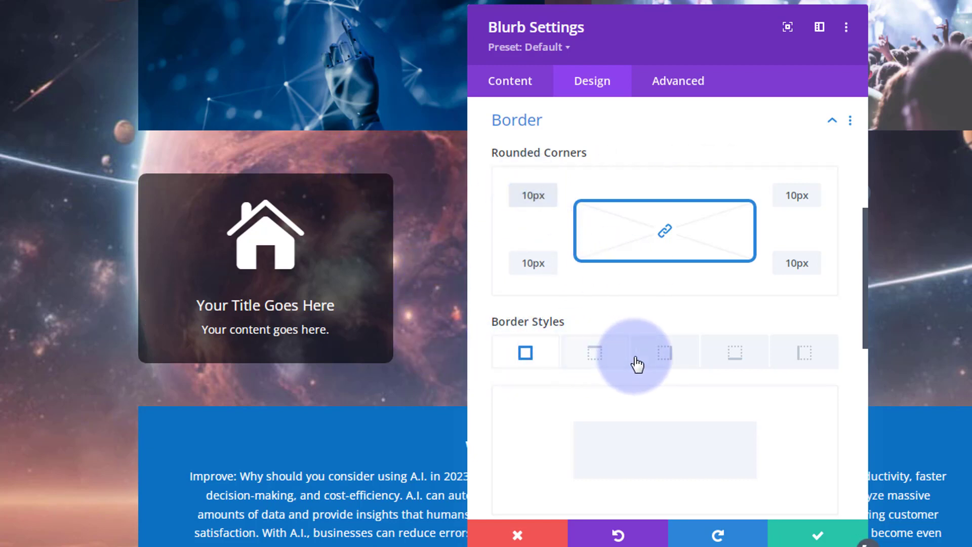
pyautogui.scroll(-6, 749, 381)
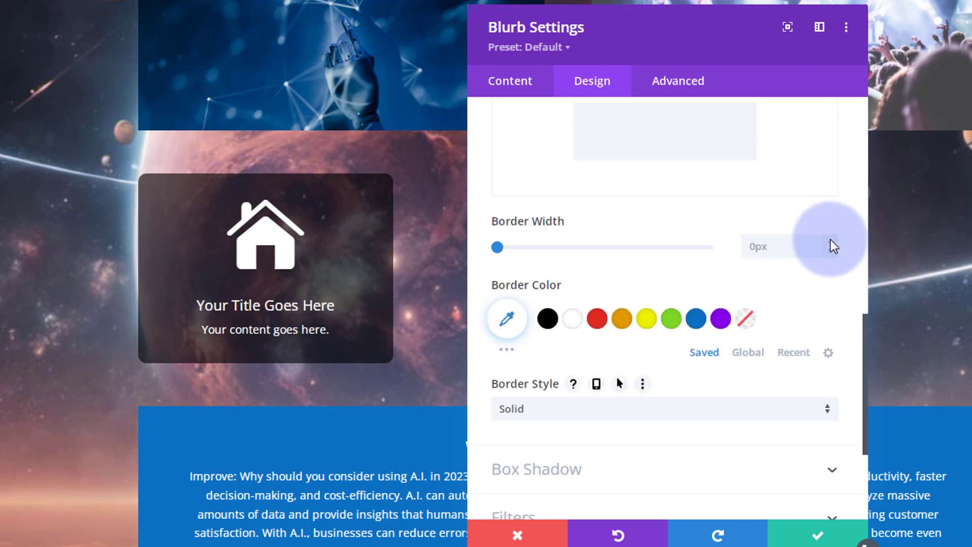
pyautogui.click(830, 240)
pyautogui.click(830, 240)
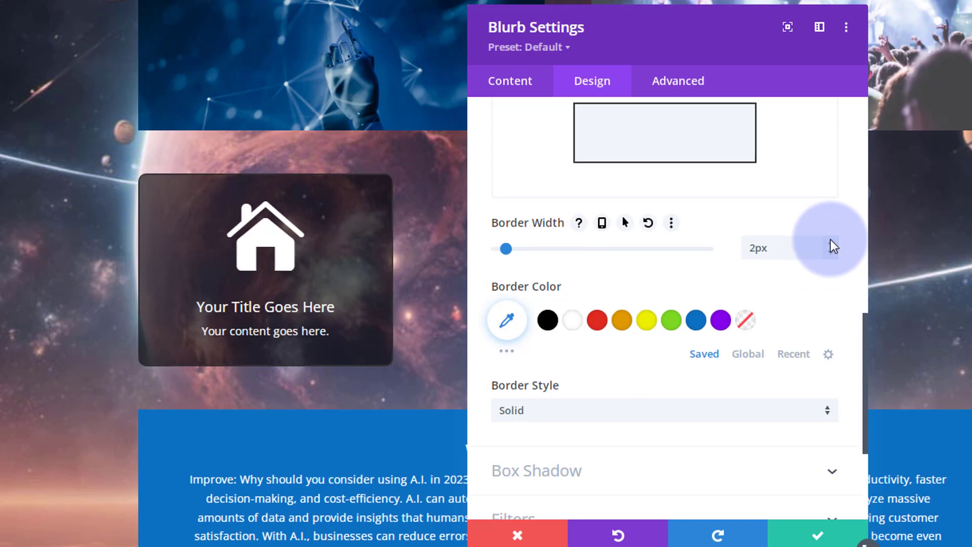
pyautogui.click(830, 240)
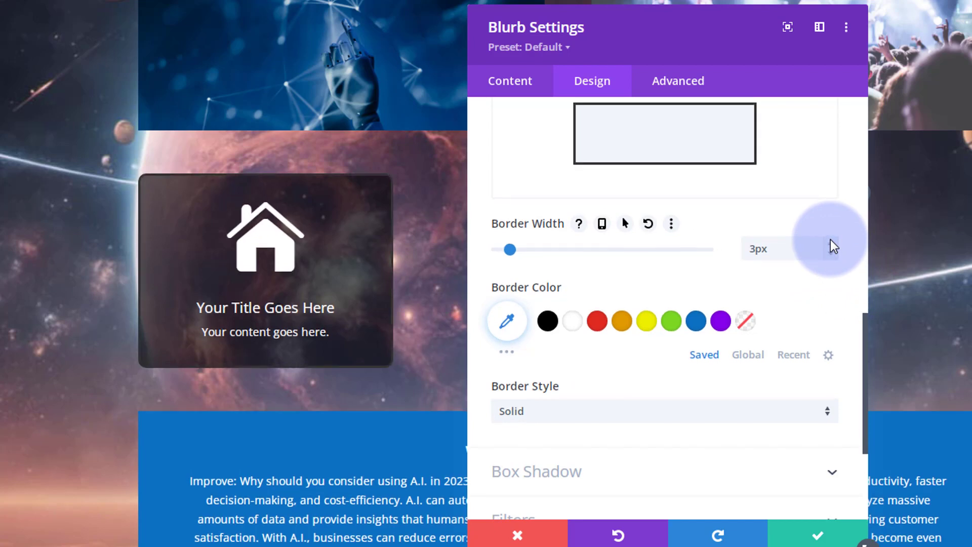
pyautogui.click(721, 322)
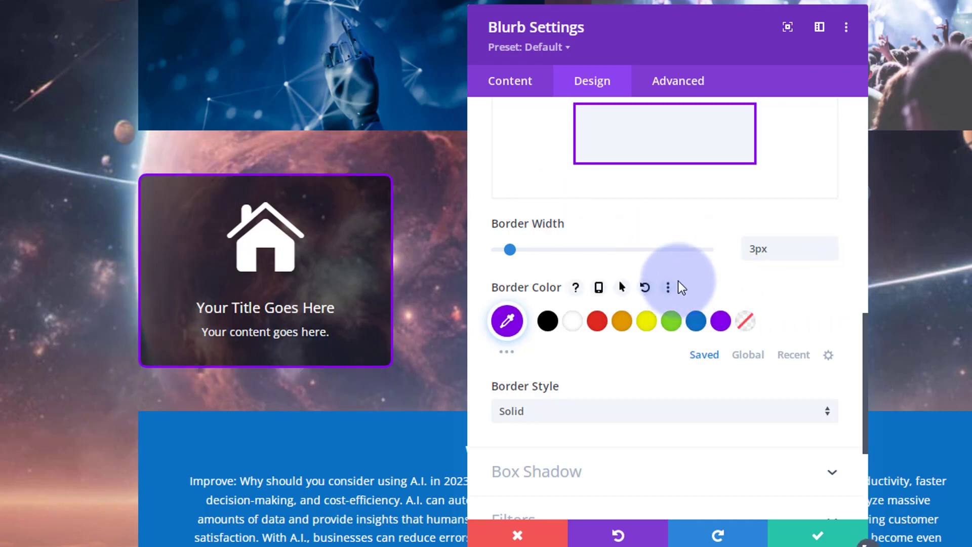
# - Apply the first box shadow preset to the blurb and color it white at 0.61 opacity for a glow
pyautogui.scroll(-3, 680, 282)
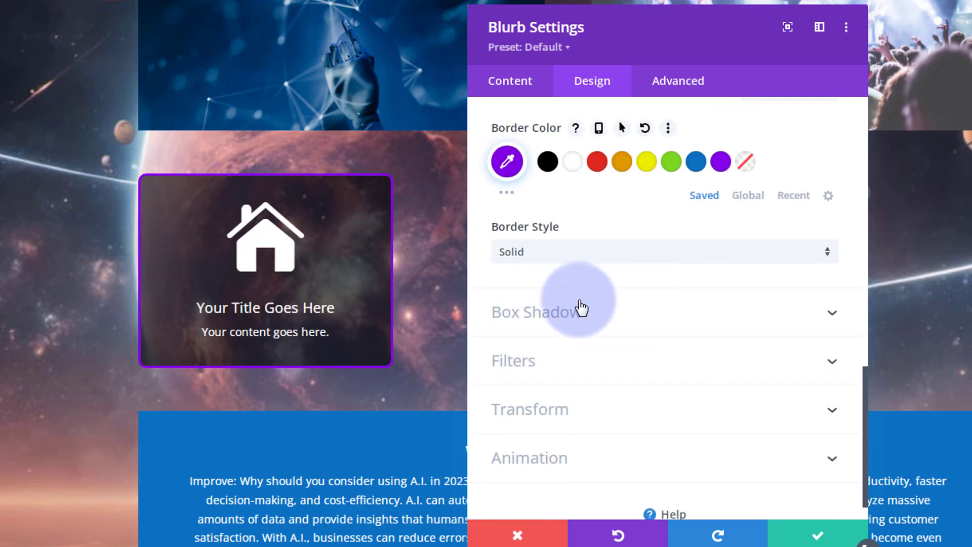
pyautogui.click(610, 320)
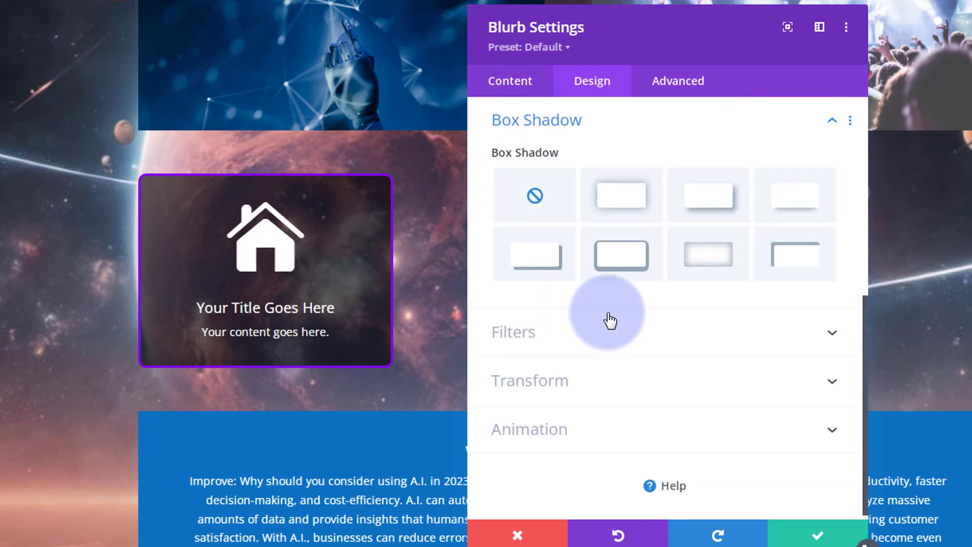
pyautogui.click(624, 200)
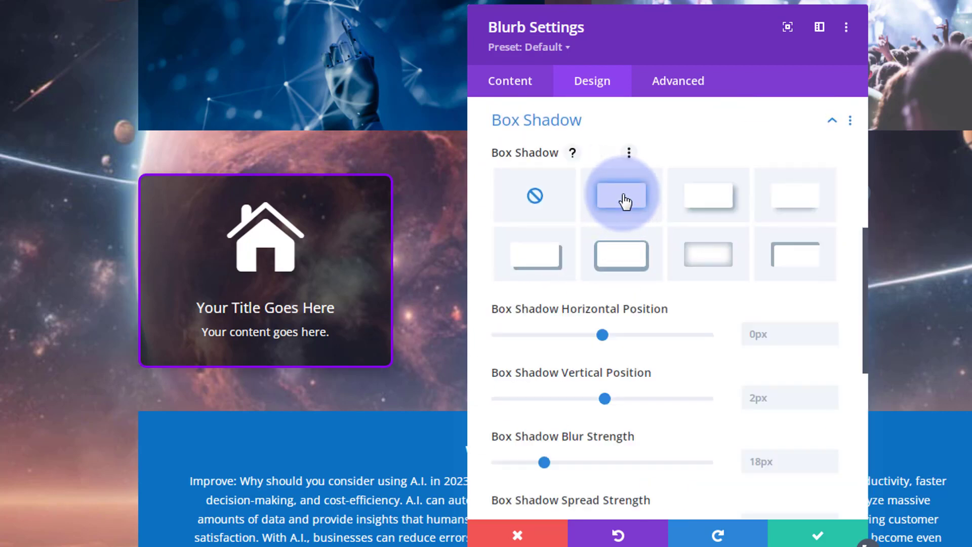
pyautogui.scroll(-5, 679, 319)
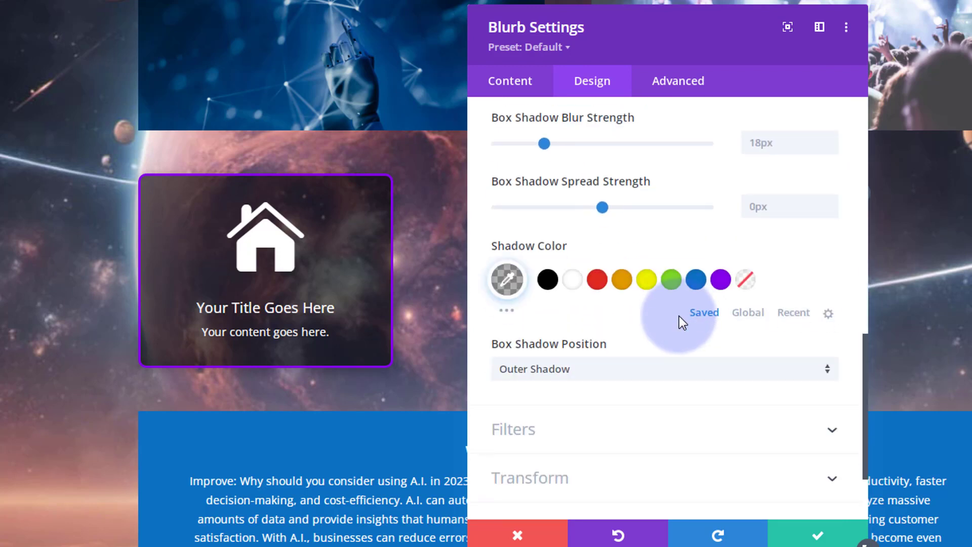
pyautogui.click(573, 280)
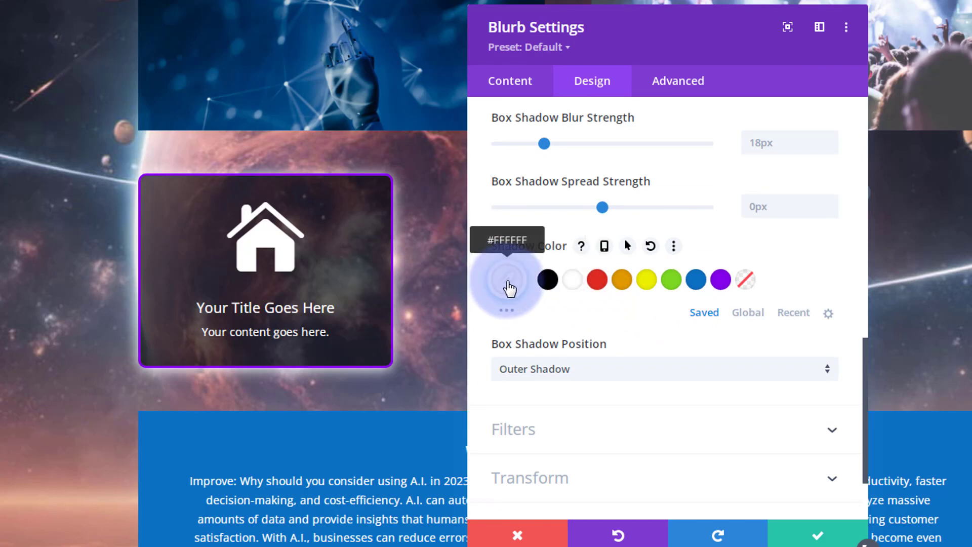
pyautogui.click(507, 283)
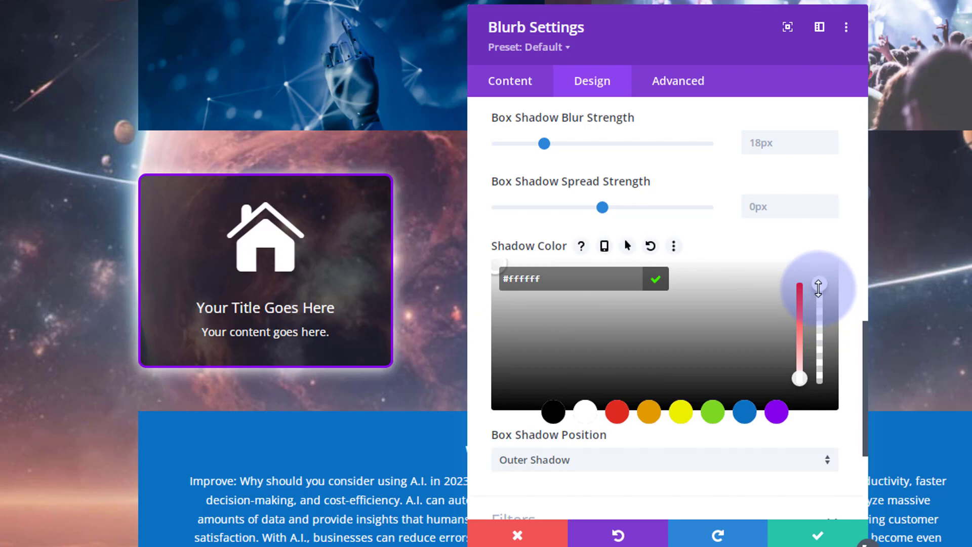
pyautogui.moveTo(820, 288); pyautogui.dragTo(822, 334)
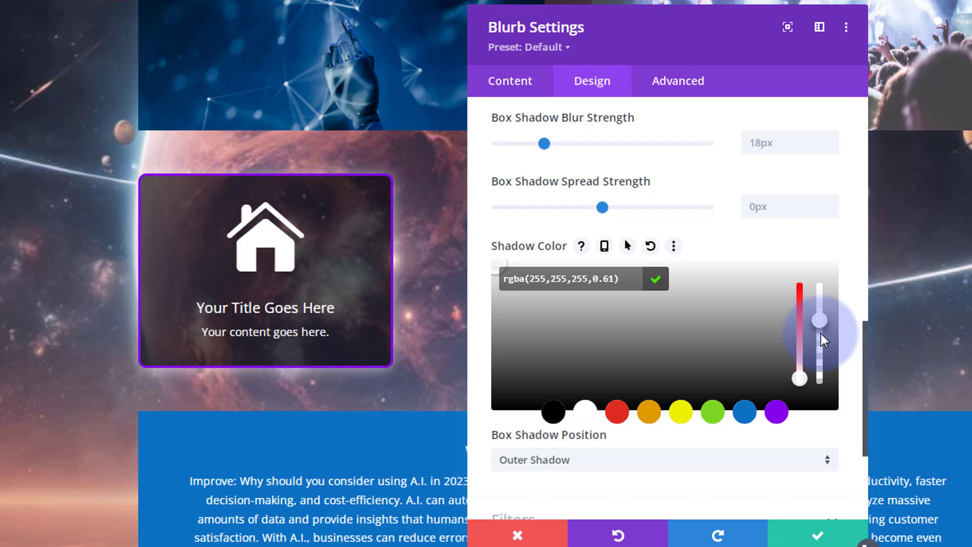
pyautogui.moveTo(822, 333); pyautogui.dragTo(822, 332)
# - Change the blurb's house icon color to the saved purple
pyautogui.click(252, 246)
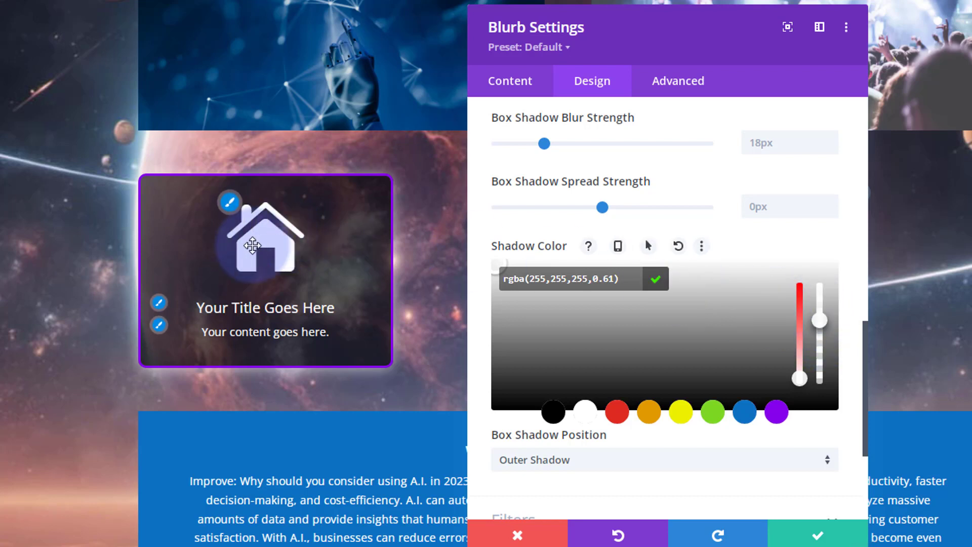
pyautogui.click(231, 205)
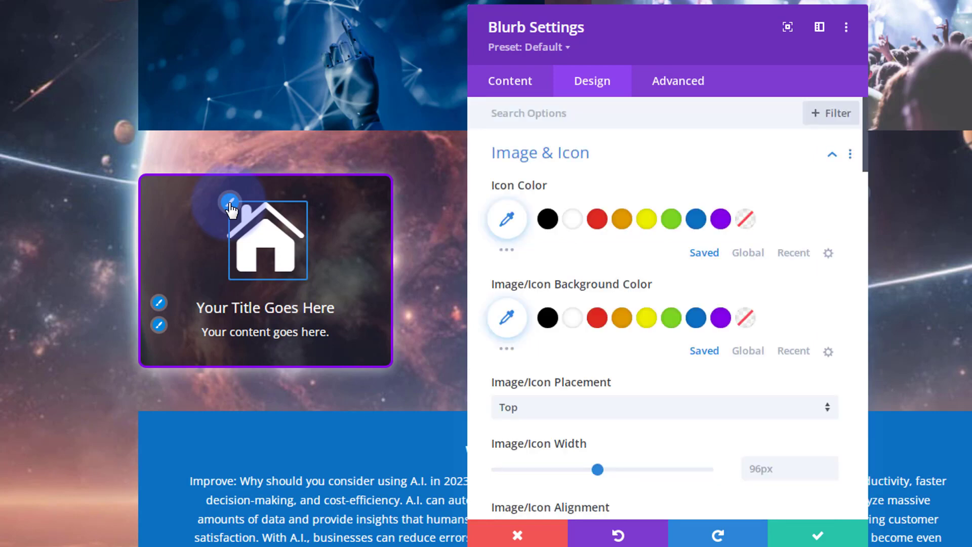
pyautogui.click(721, 221)
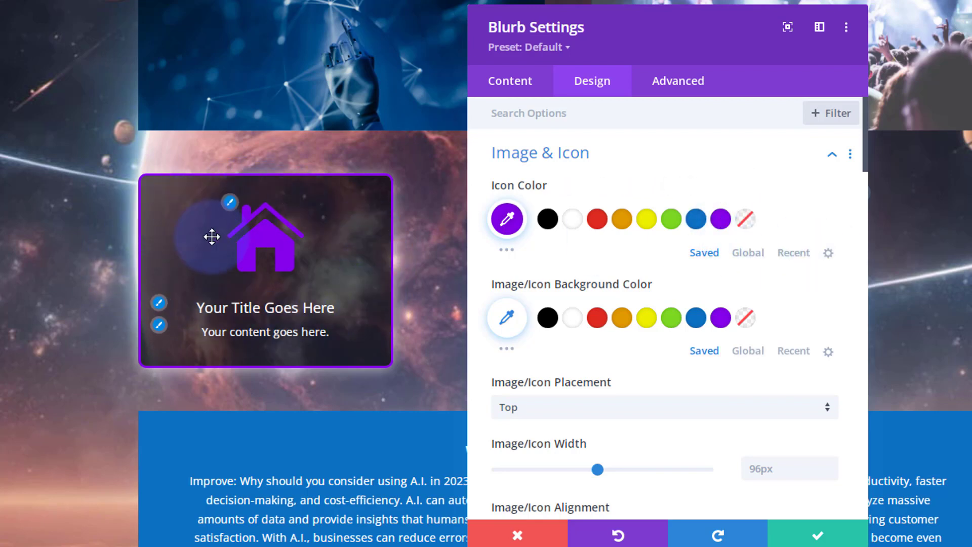
# - Set the blurb's Module Link URL to "#"
pyautogui.click(515, 88)
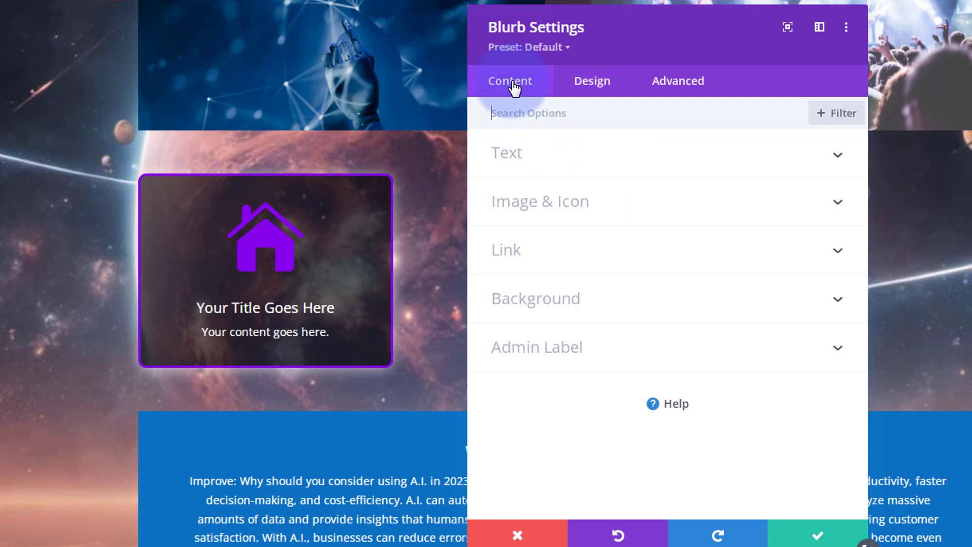
pyautogui.click(542, 256)
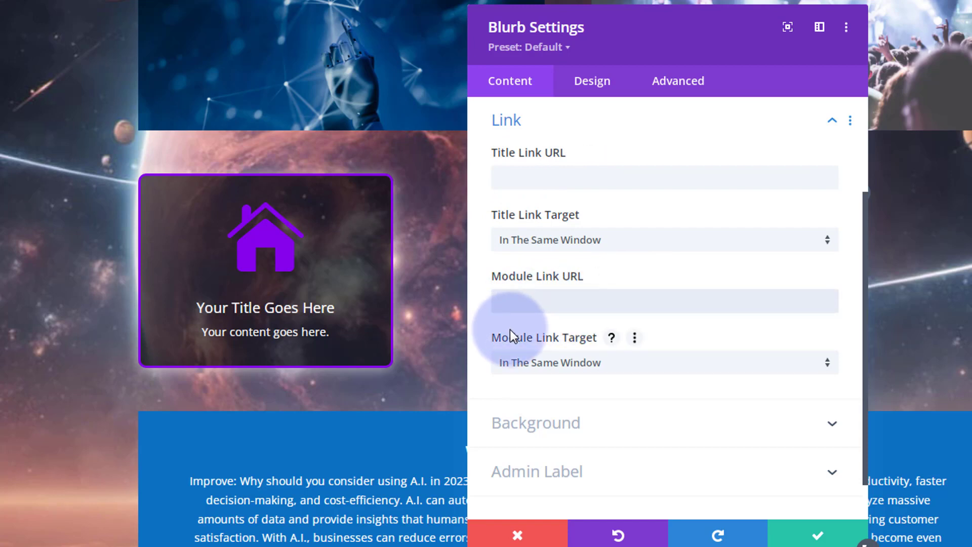
pyautogui.write('#')
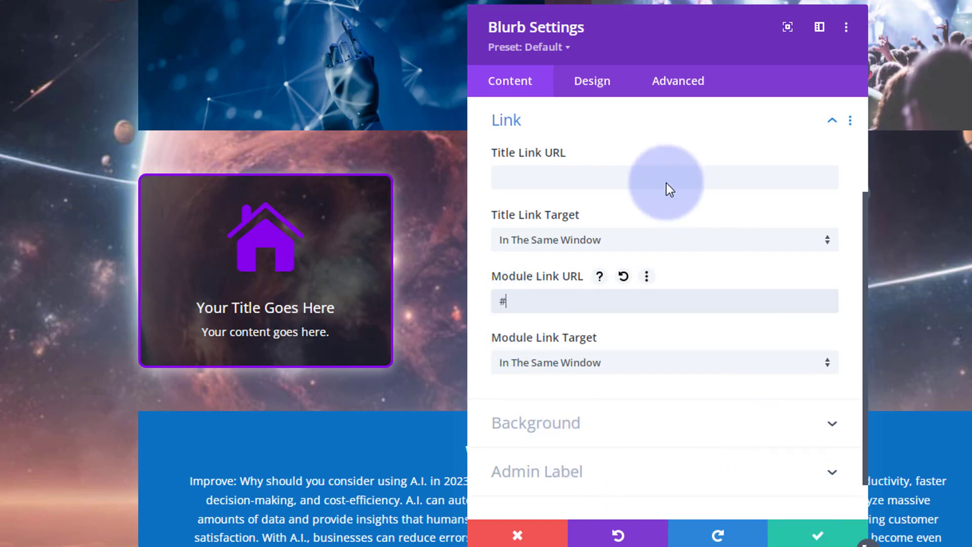
# - Enable per-device values for the blurb's image/icon placement and switch to its tablet version
pyautogui.moveTo(675, 52); pyautogui.dragTo(825, 40)
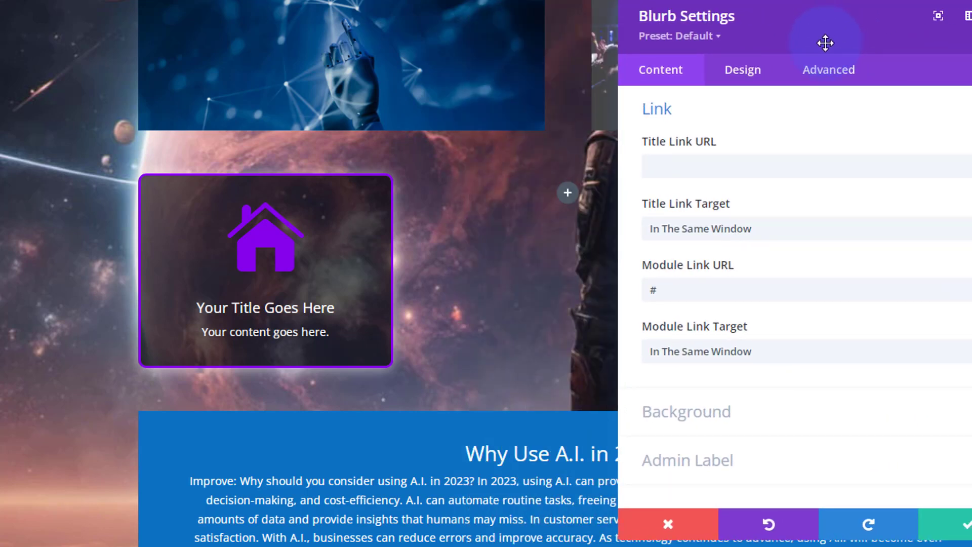
pyautogui.click(744, 76)
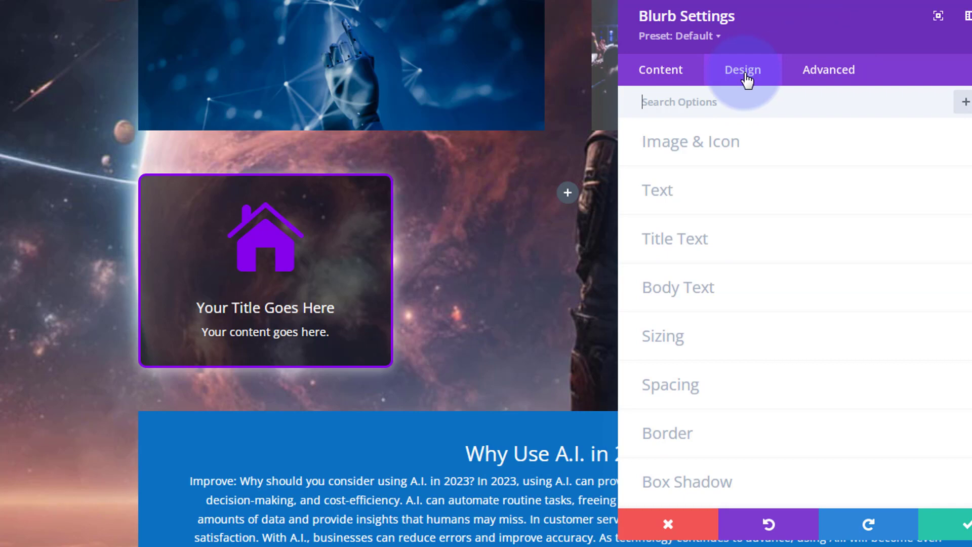
pyautogui.click(769, 144)
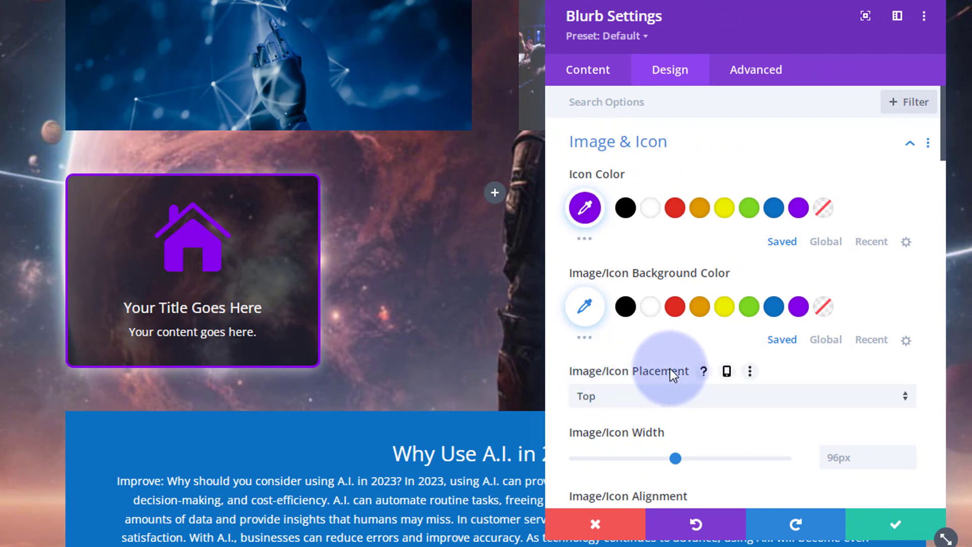
pyautogui.click(727, 373)
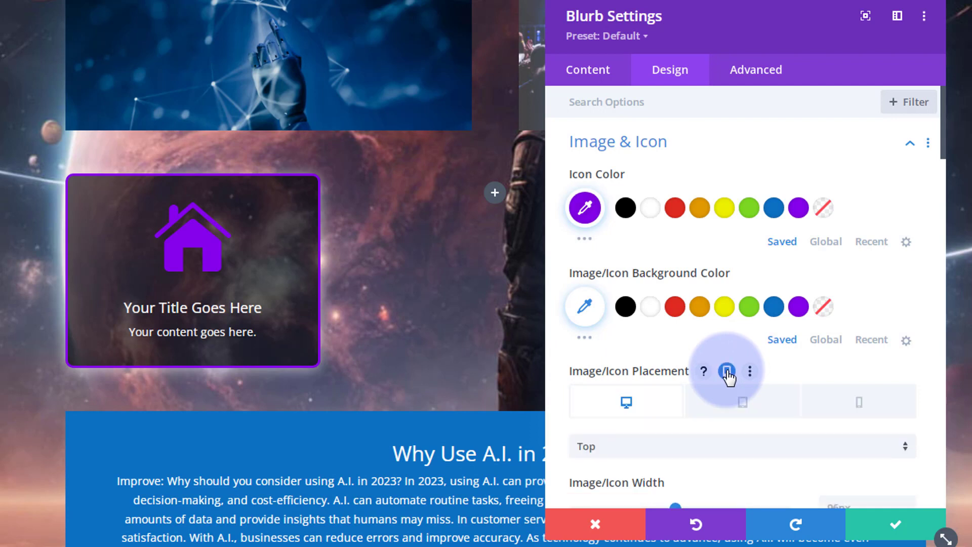
pyautogui.click(748, 404)
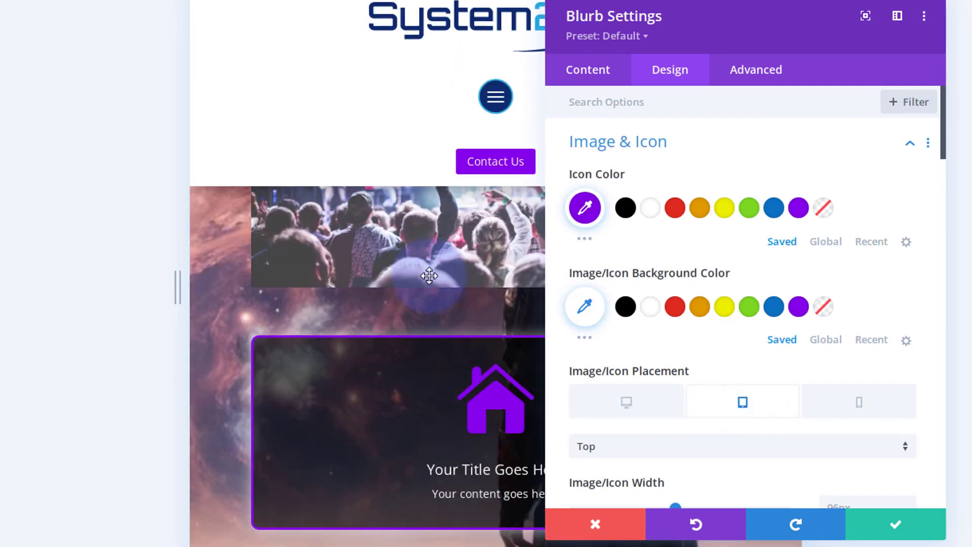
pyautogui.moveTo(777, 37); pyautogui.dragTo(971, 27)
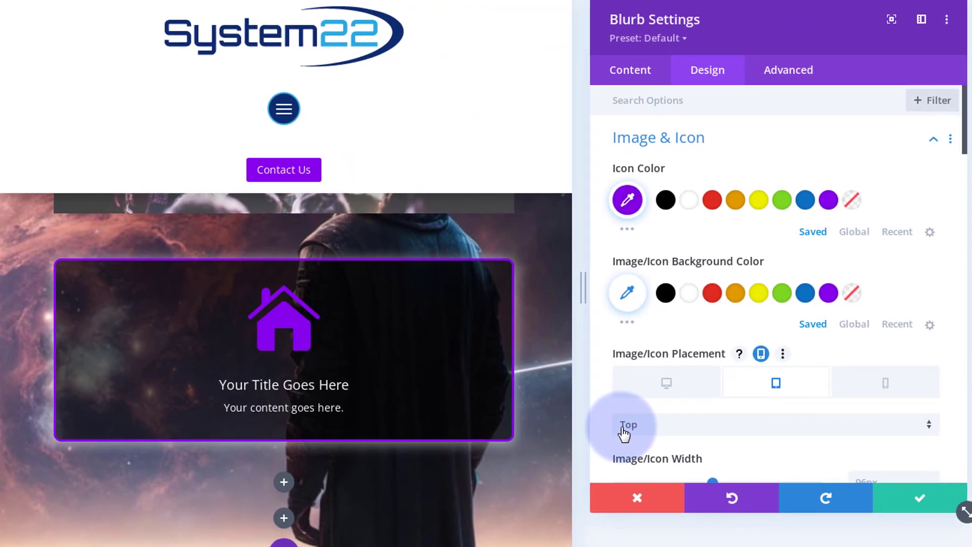
# - Try Left icon placement for tablet, set it back to Top, and use Left placement for phone
pyautogui.click(678, 433)
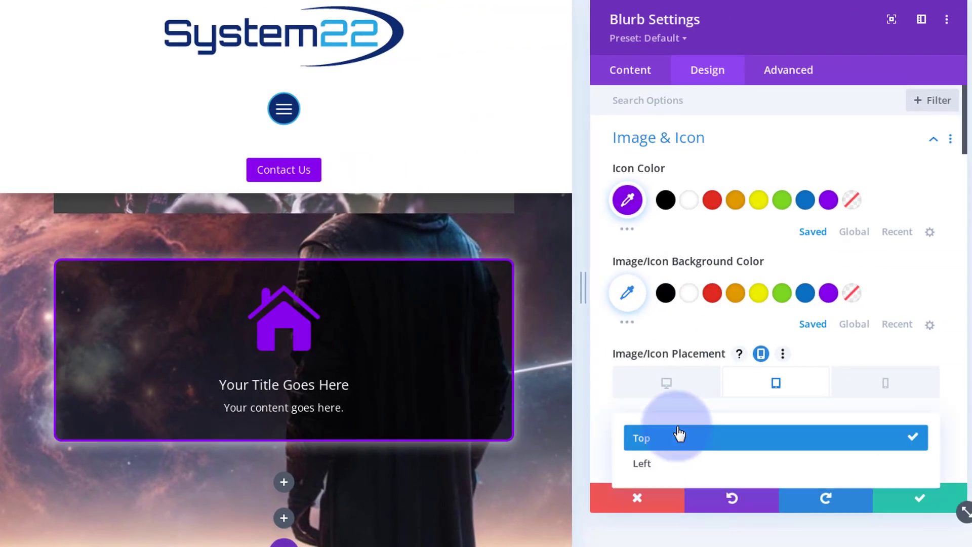
pyautogui.click(668, 464)
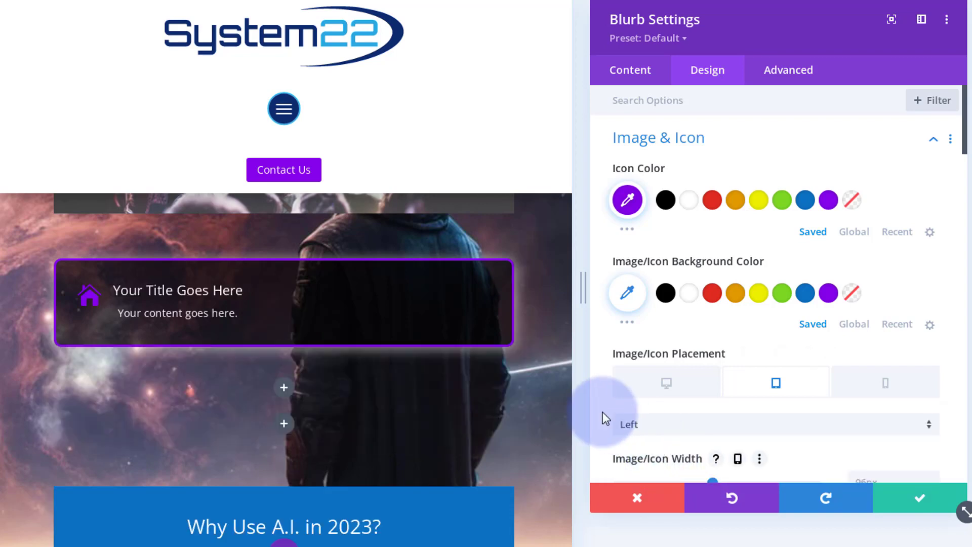
pyautogui.click(651, 426)
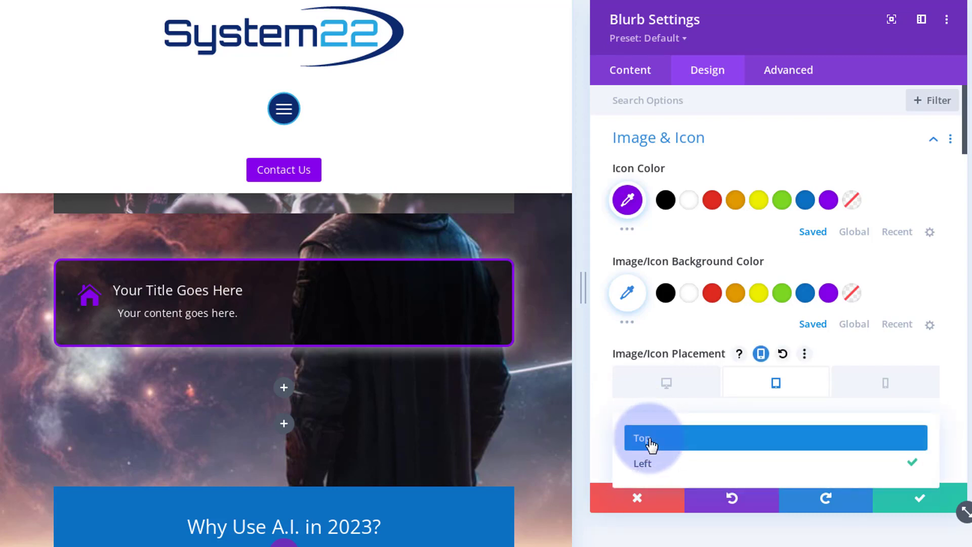
pyautogui.click(651, 441)
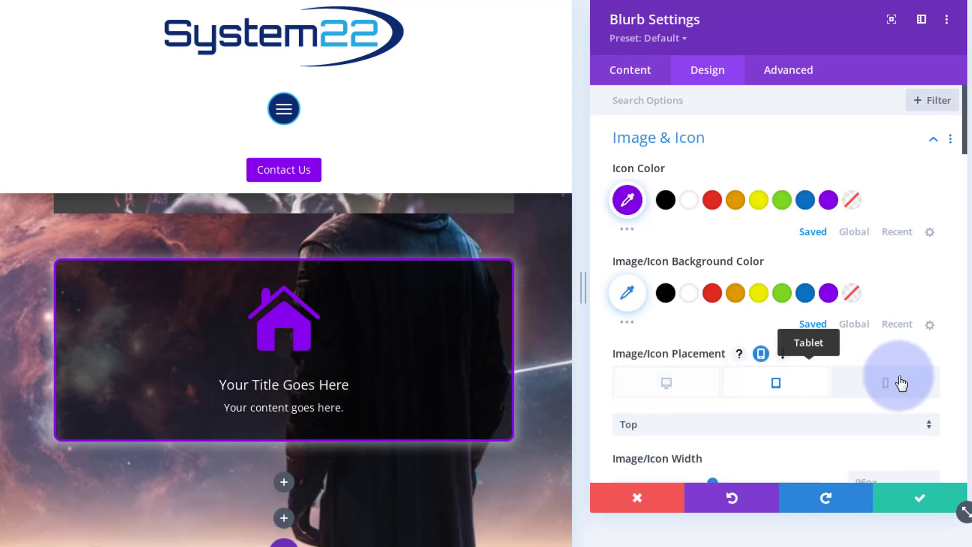
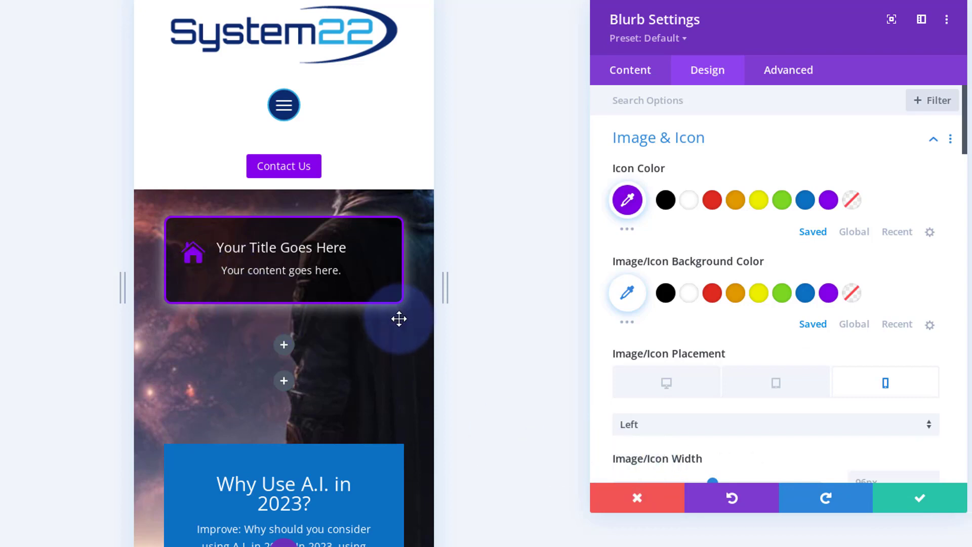
# - Set the blurb's image/icon width to 50px
pyautogui.scroll(-2, 726, 389)
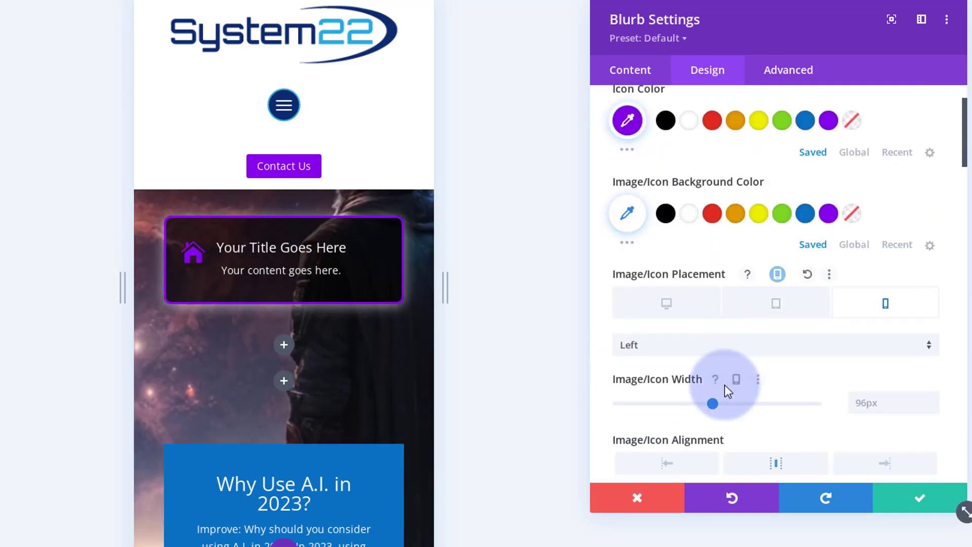
pyautogui.scroll(-3, 725, 385)
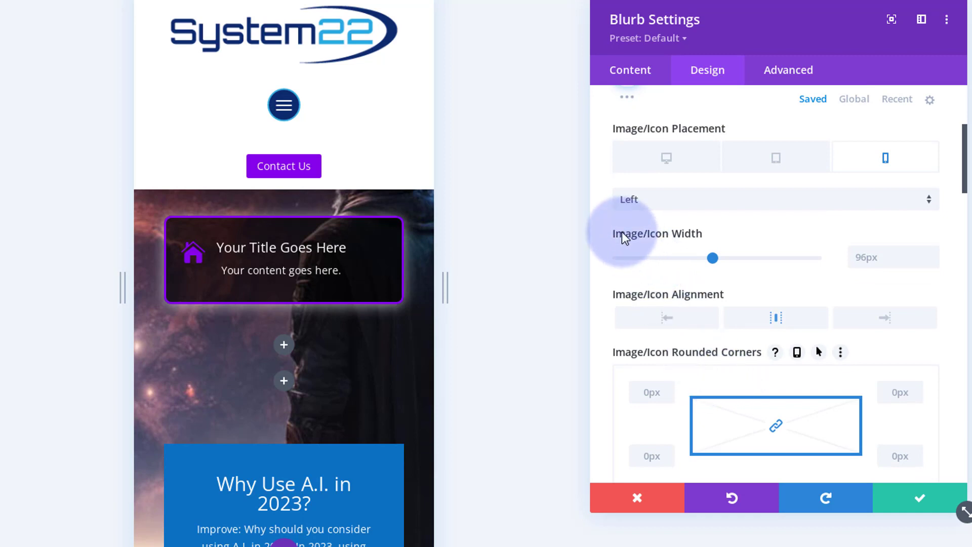
pyautogui.moveTo(711, 257); pyautogui.dragTo(668, 257)
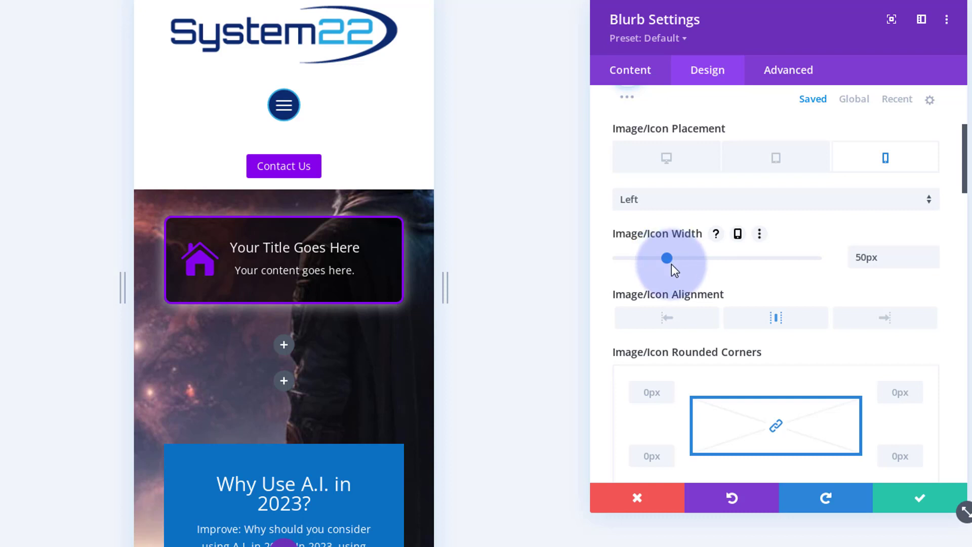
# - Enable per-device rounded corners on the blurb's border and set all four phone corners to 70px
pyautogui.scroll(3, 744, 334)
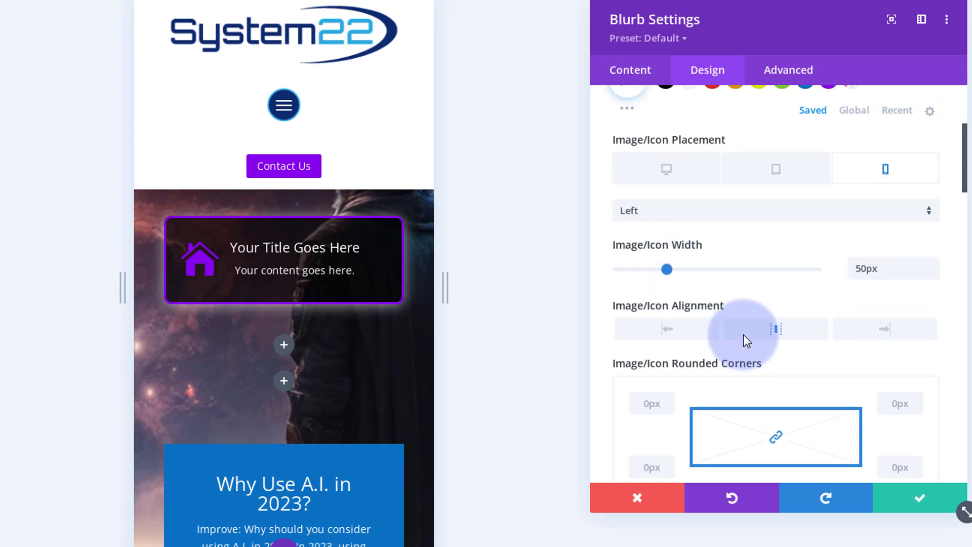
pyautogui.scroll(2, 747, 342)
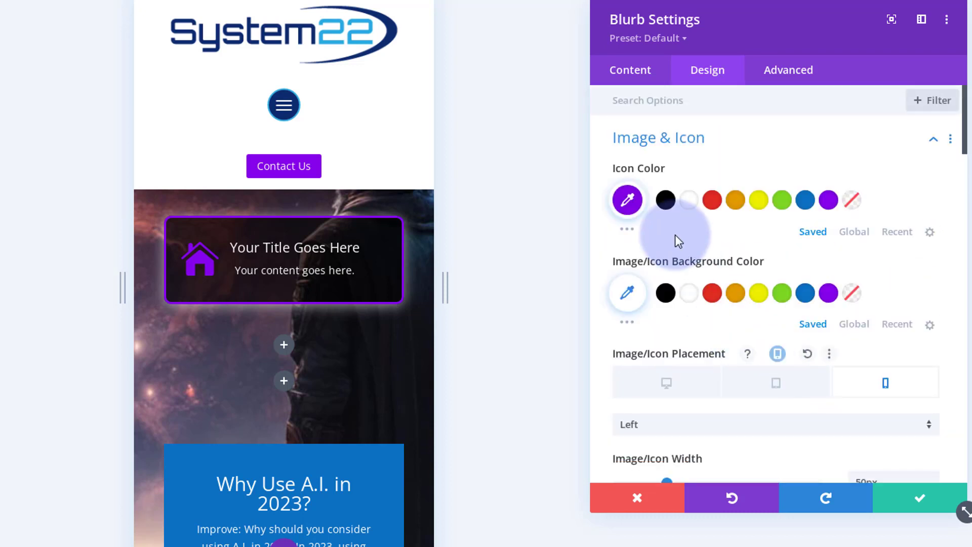
pyautogui.click(734, 148)
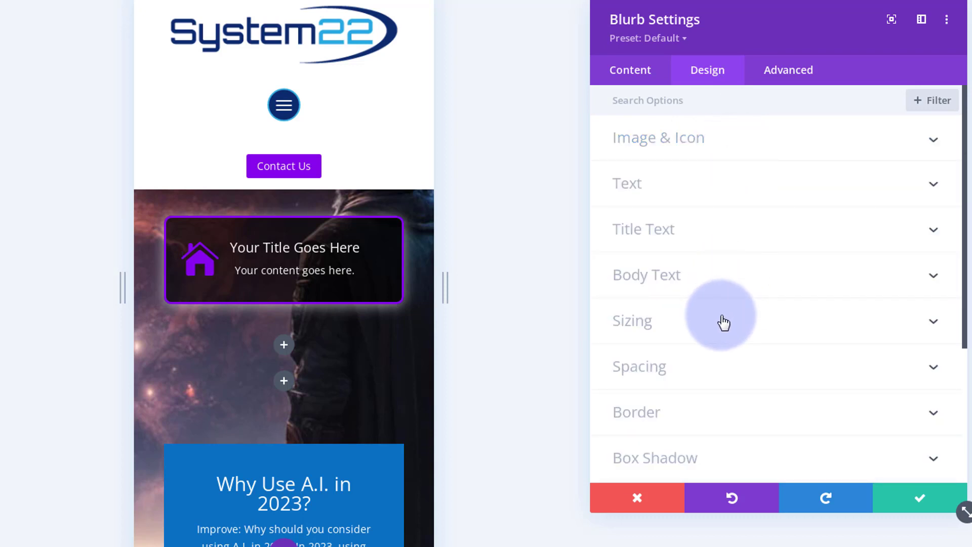
pyautogui.click(716, 411)
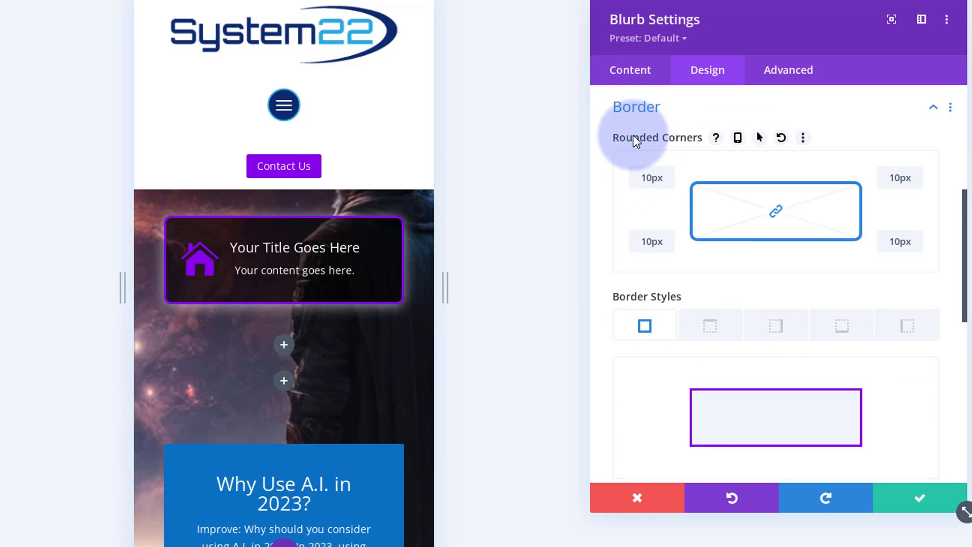
pyautogui.click(738, 139)
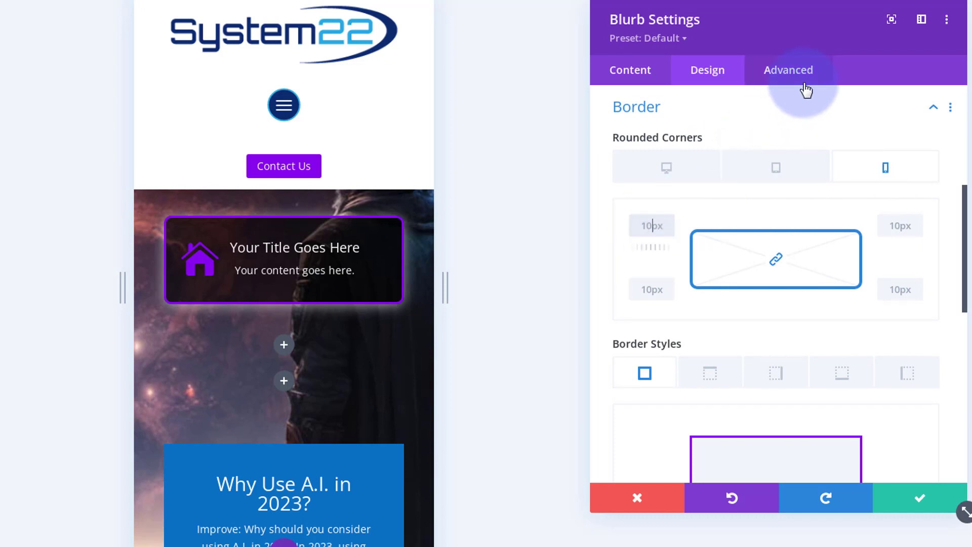
pyautogui.write('px')
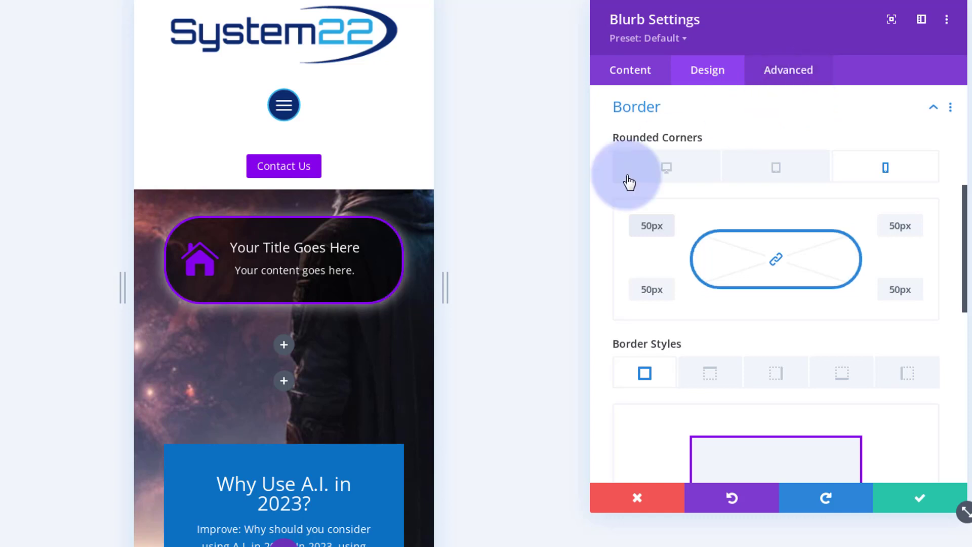
pyautogui.click(648, 226)
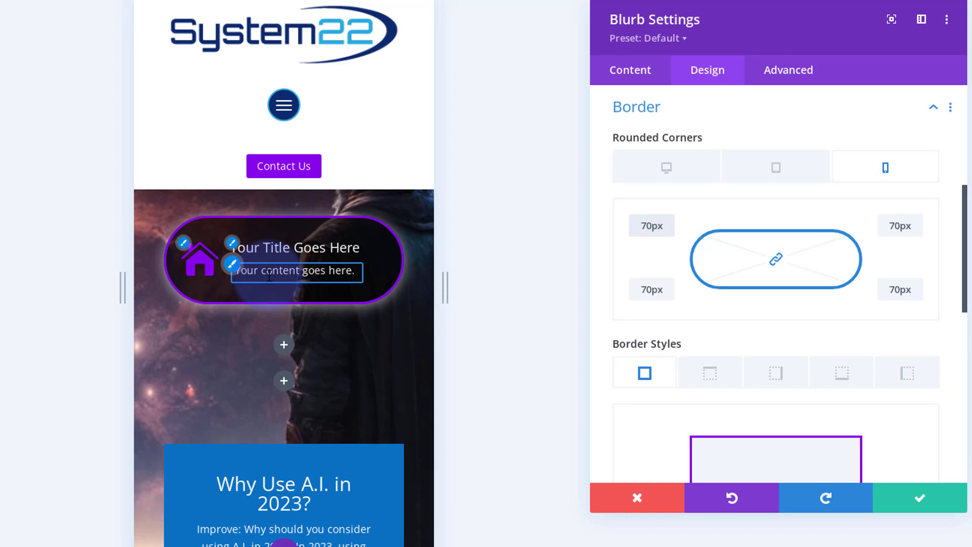
pyautogui.click(671, 119)
# - Enable per-device padding for the blurb, unlink left and right on phone, and set the left padding to 30px
pyautogui.click(703, 176)
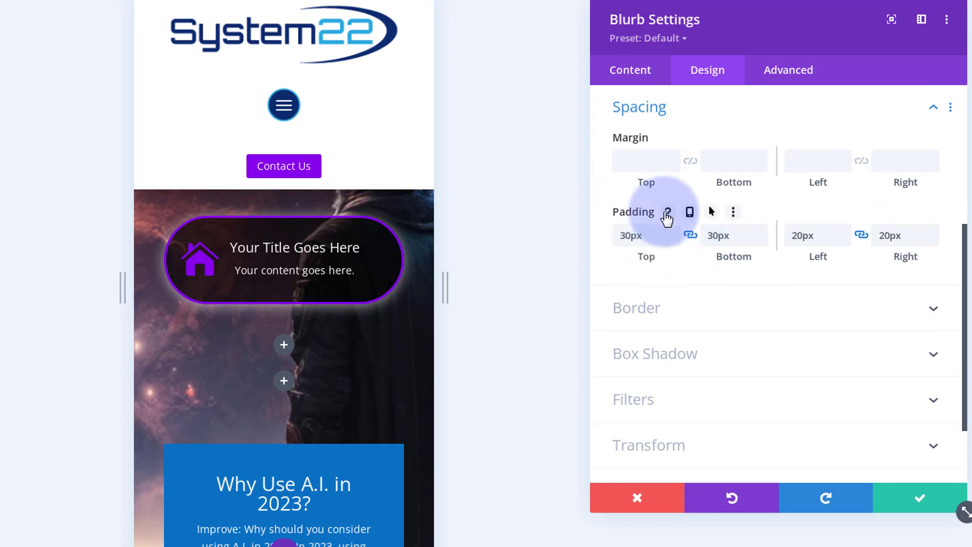
pyautogui.click(691, 213)
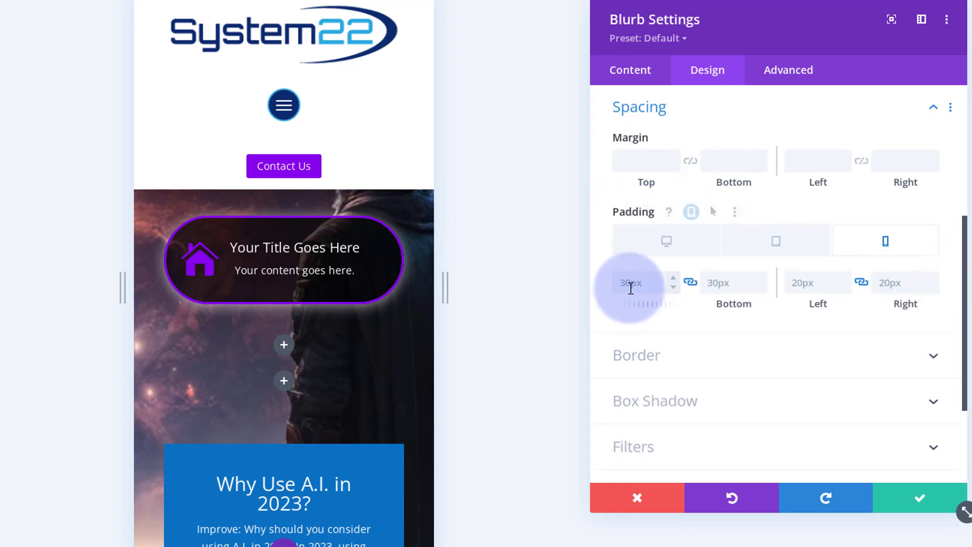
pyautogui.click(861, 283)
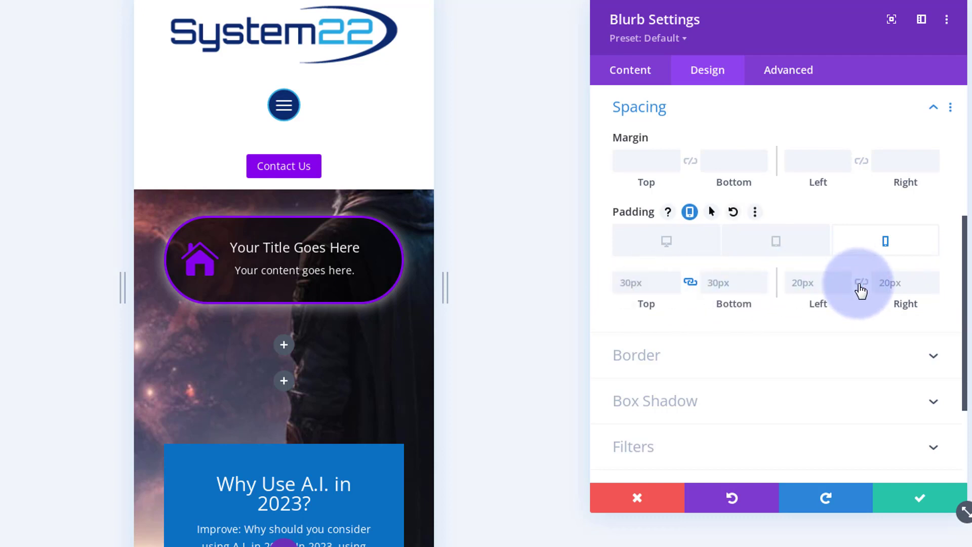
pyautogui.click(805, 282)
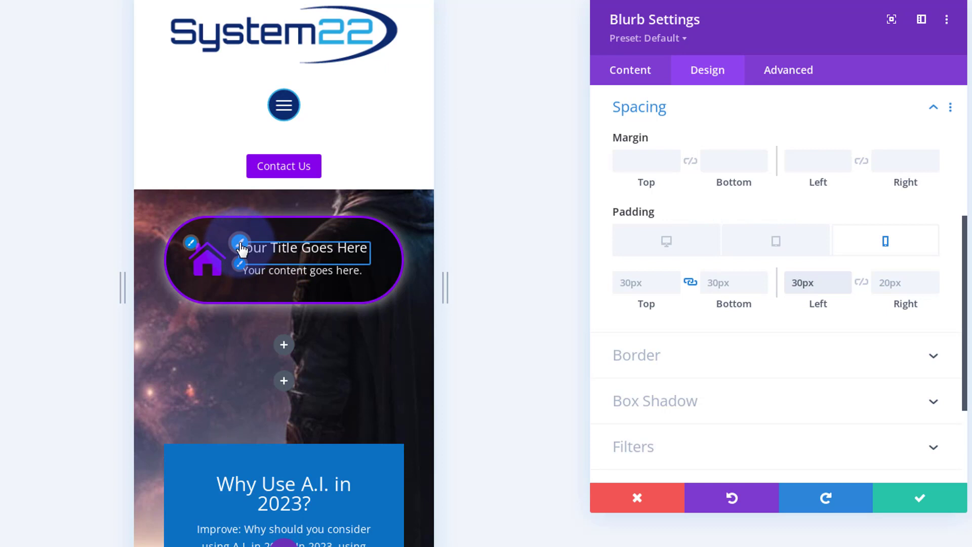
# - Left-align the blurb's title text on phone and set its phone text size to 14px
pyautogui.click(241, 247)
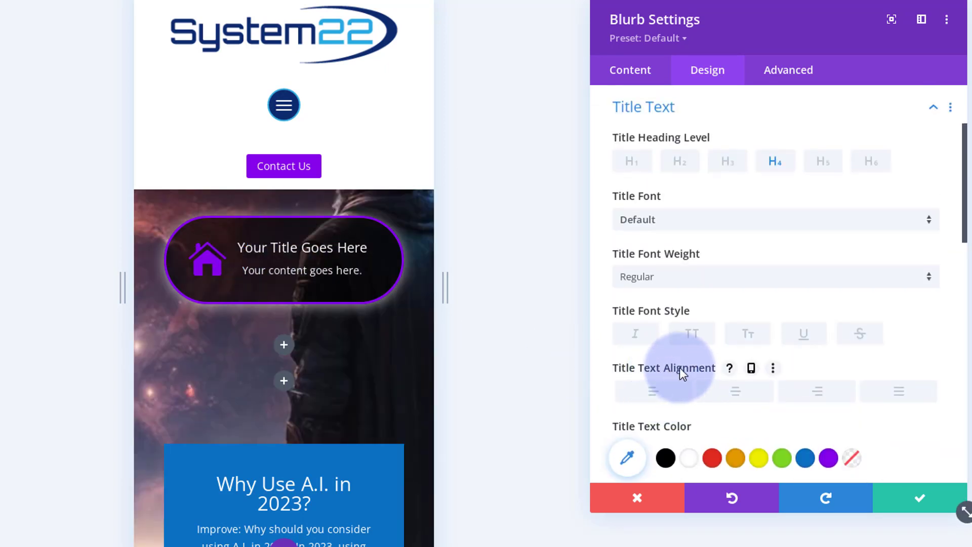
pyautogui.click(751, 368)
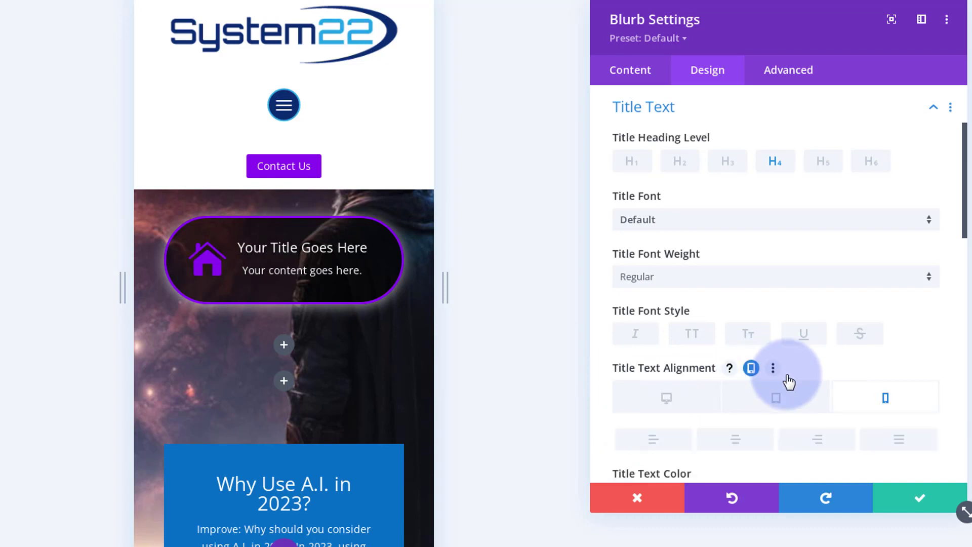
pyautogui.scroll(-2, 798, 321)
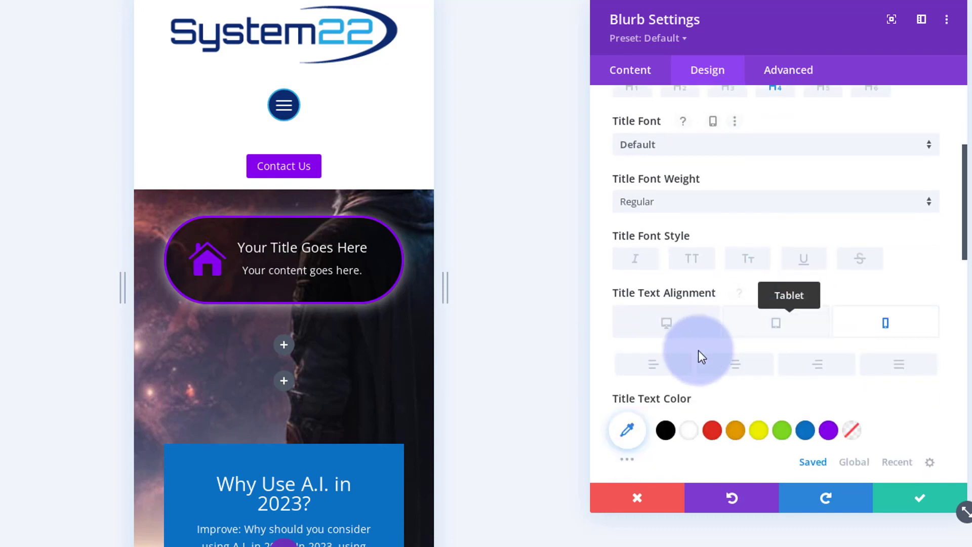
pyautogui.click(653, 365)
pyautogui.scroll(-4, 669, 367)
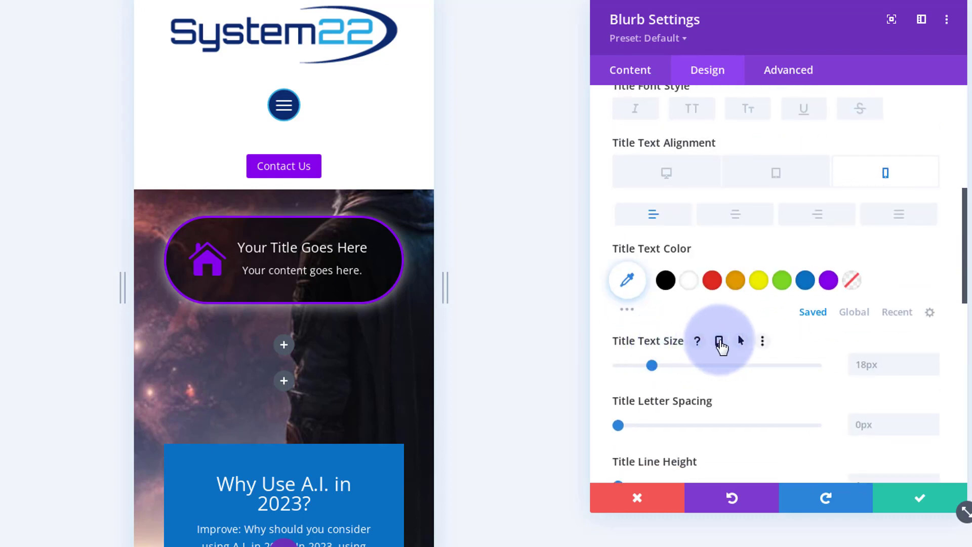
pyautogui.click(720, 343)
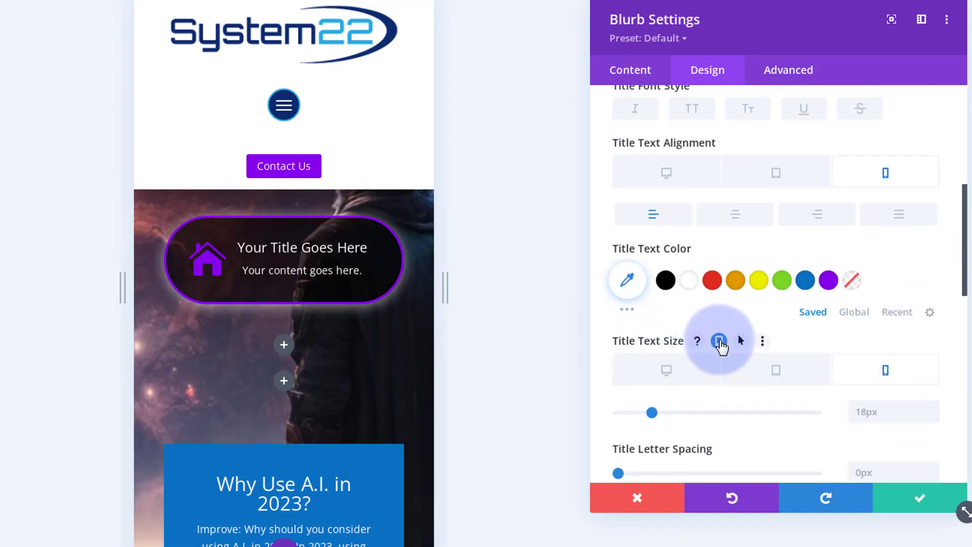
pyautogui.click(889, 410)
pyautogui.write('14')
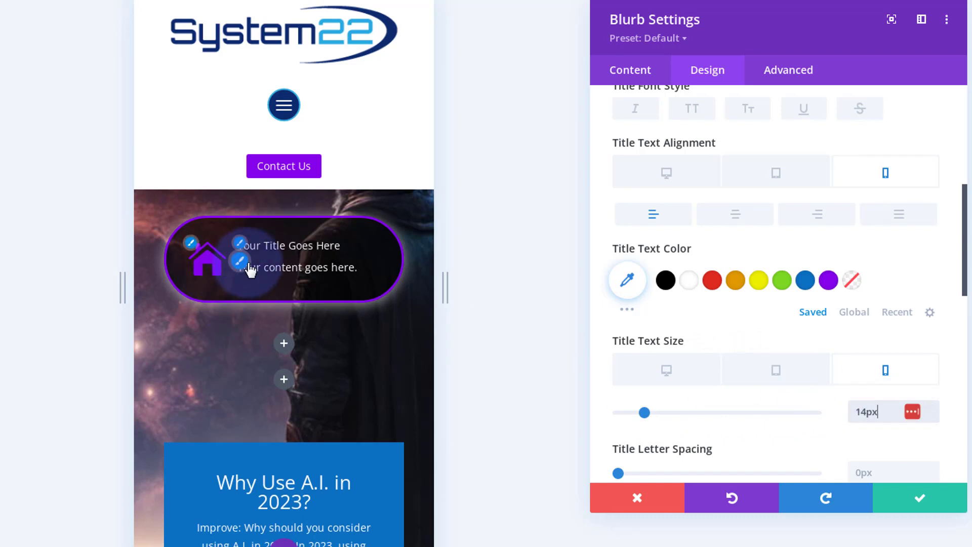
# - Enable per-device alignment for the blurb's body text and left-align it on phone
pyautogui.click(241, 262)
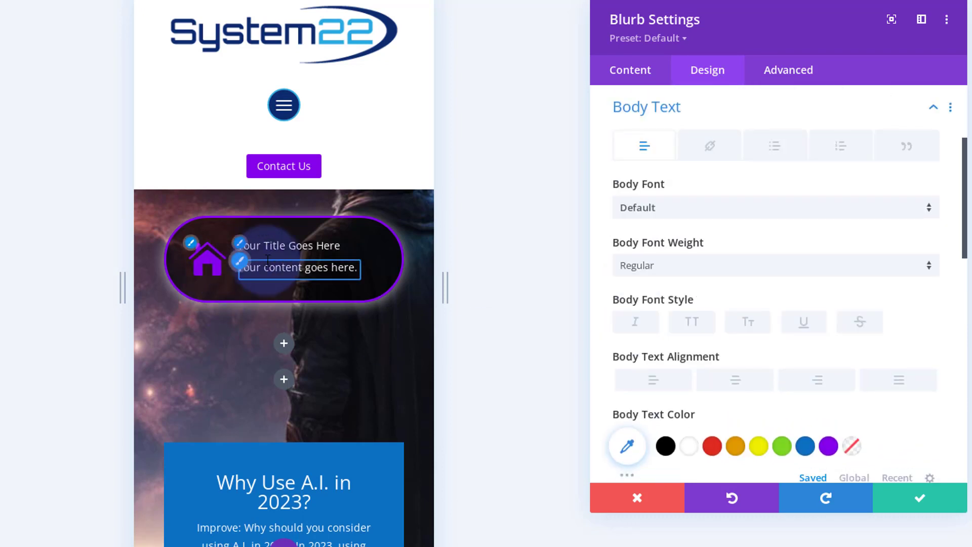
pyautogui.moveTo(685, 355)
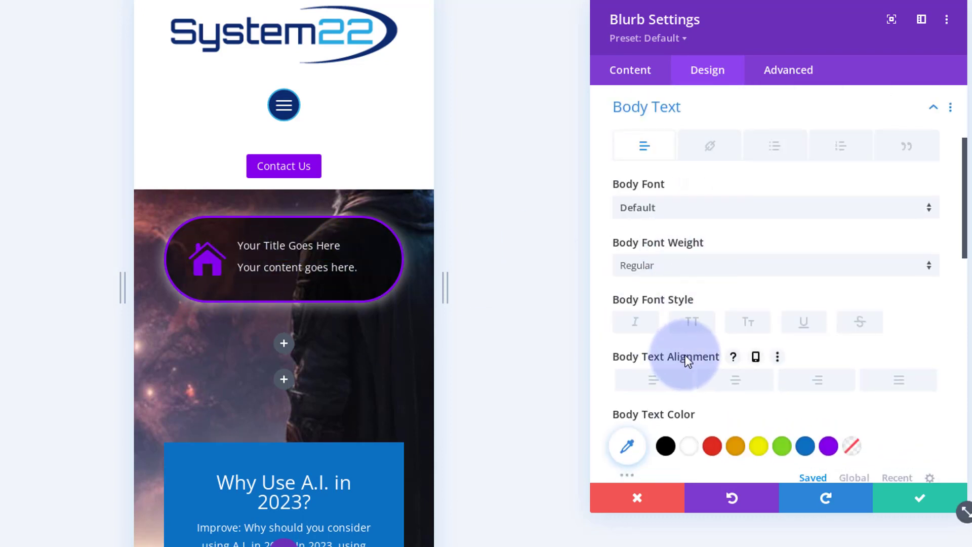
pyautogui.click(756, 357)
pyautogui.click(886, 386)
pyautogui.click(653, 427)
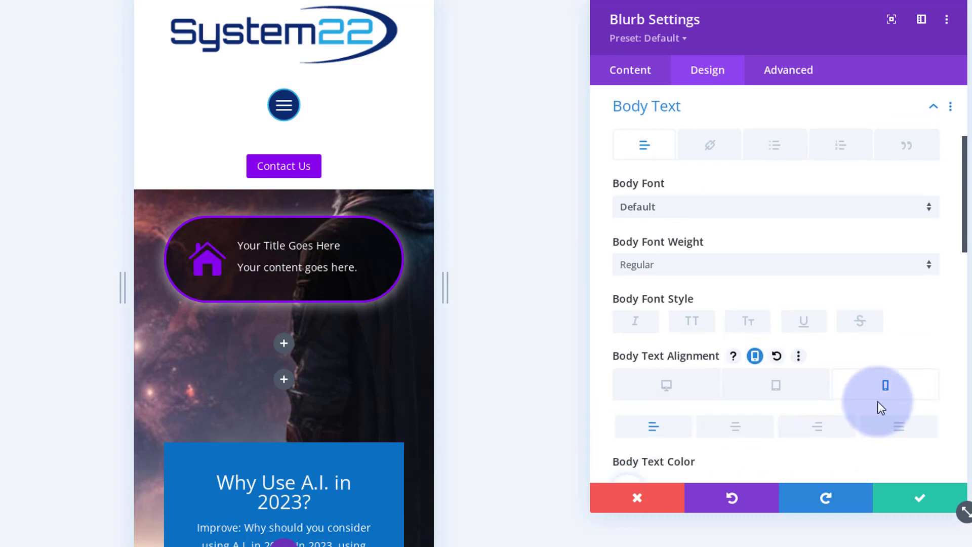
pyautogui.scroll(-3, 879, 401)
pyautogui.moveTo(790, 412)
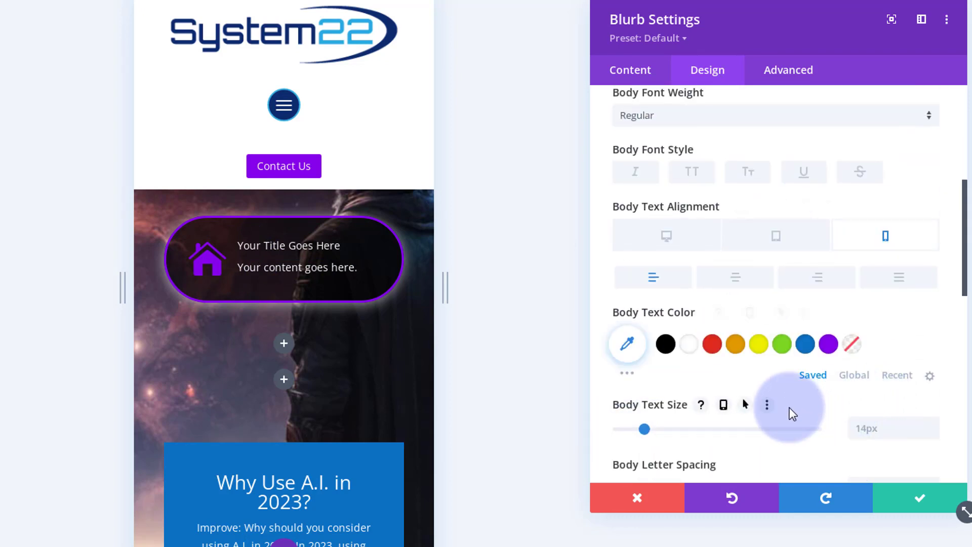
# - Enable per-device sizing for the blurb's body text and set its phone text size to 12px
pyautogui.click(723, 405)
pyautogui.scroll(-2, 888, 415)
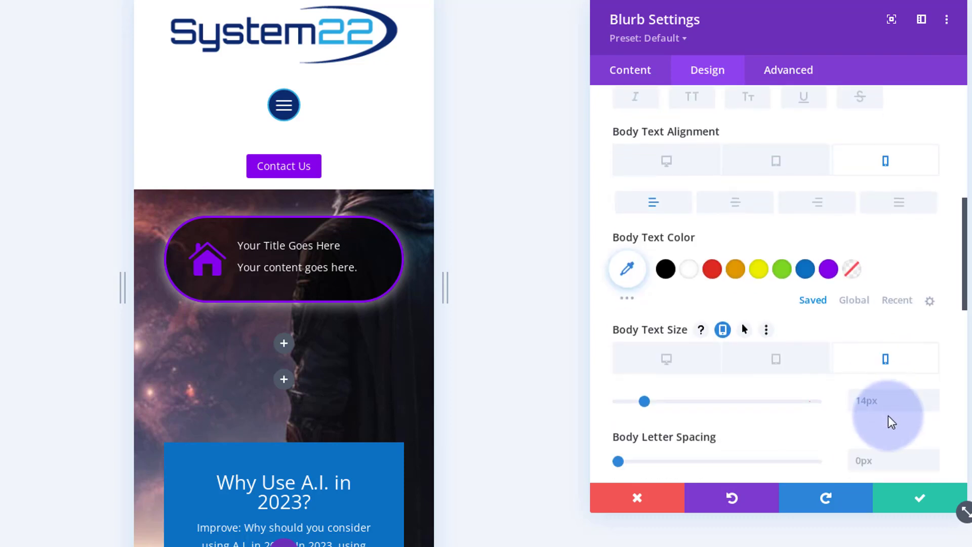
pyautogui.click(931, 405)
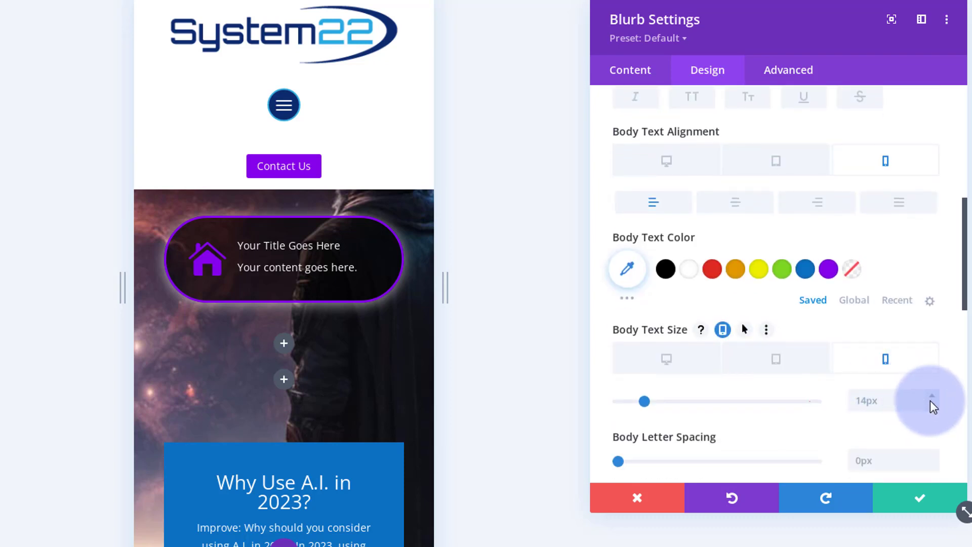
pyautogui.click(931, 403)
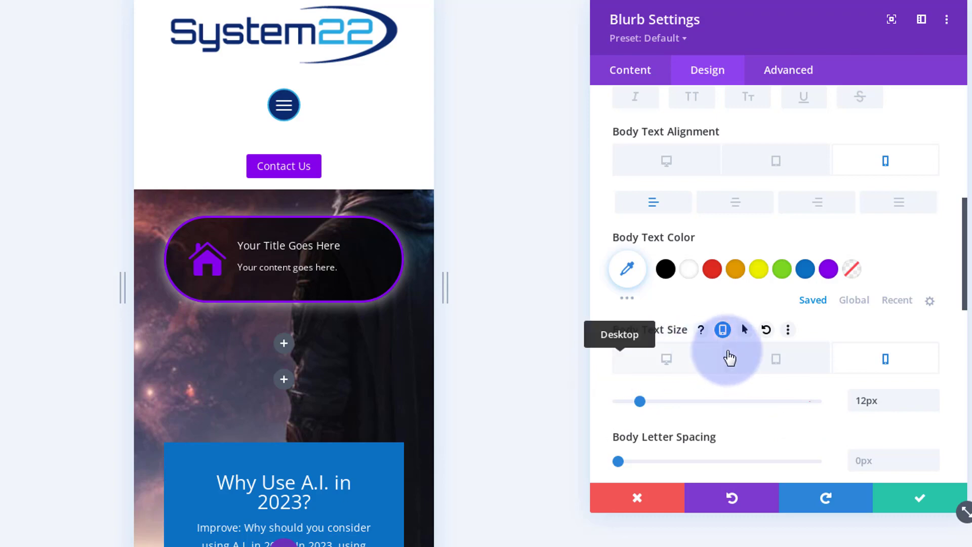
# - Set all four of the blurb's tablet rounded corners to 30px, then return to the desktop view of the card
pyautogui.click(778, 360)
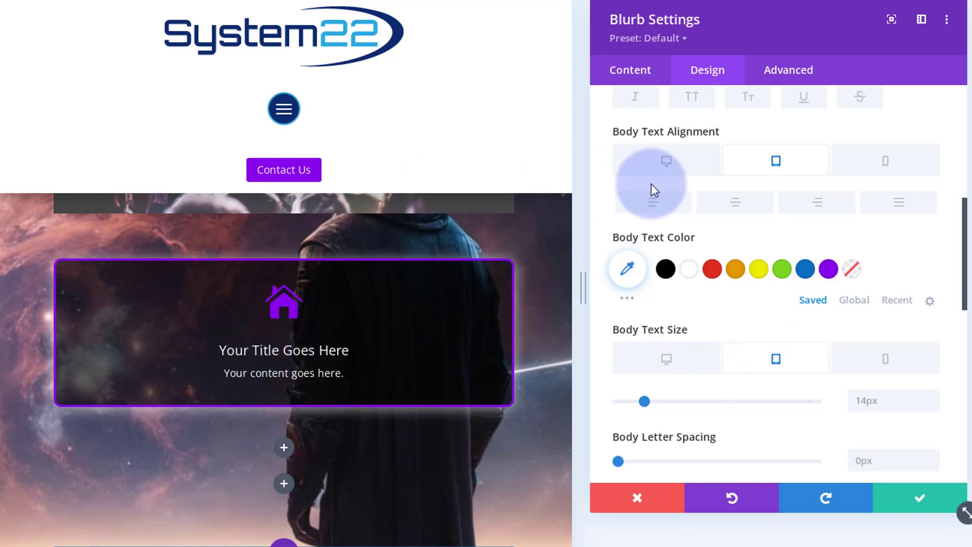
pyautogui.scroll(3, 745, 292)
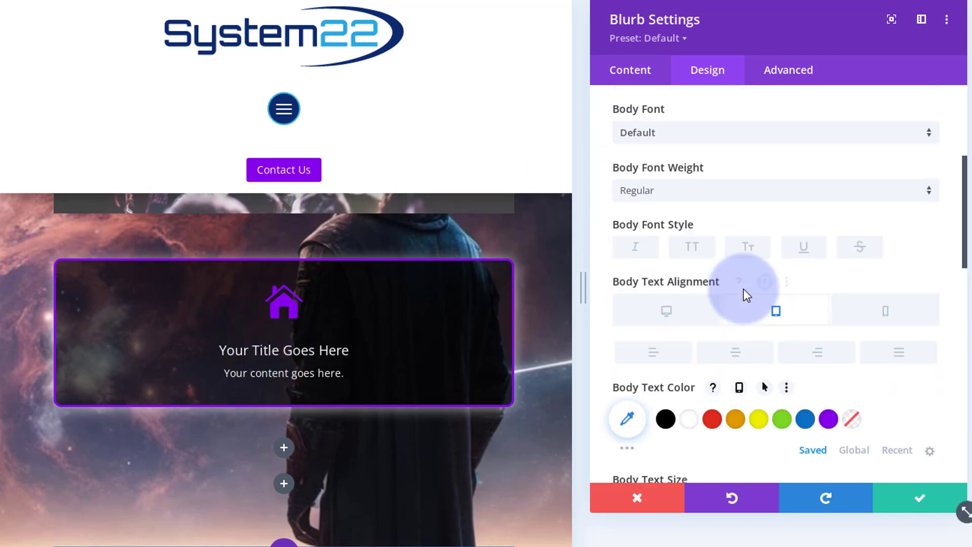
pyautogui.scroll(3, 744, 289)
pyautogui.click(721, 196)
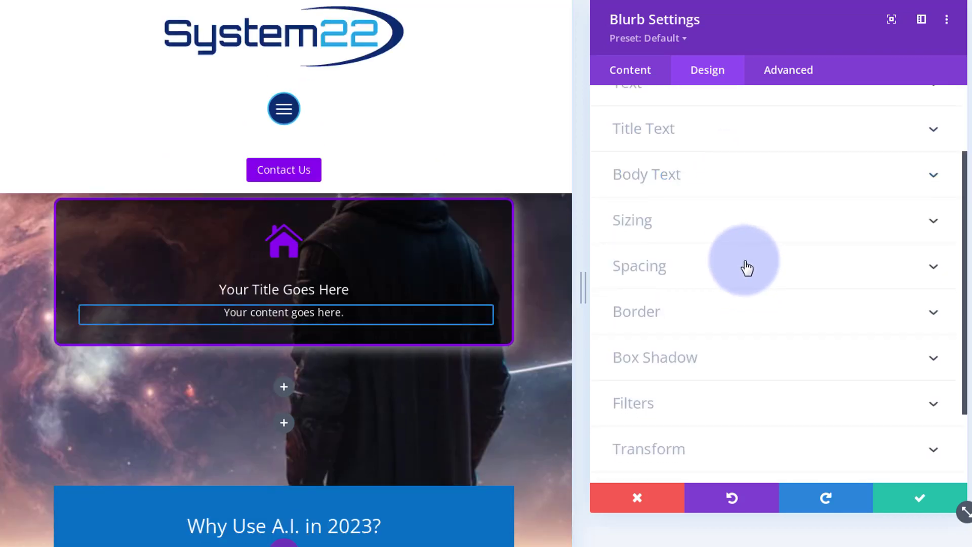
pyautogui.click(749, 313)
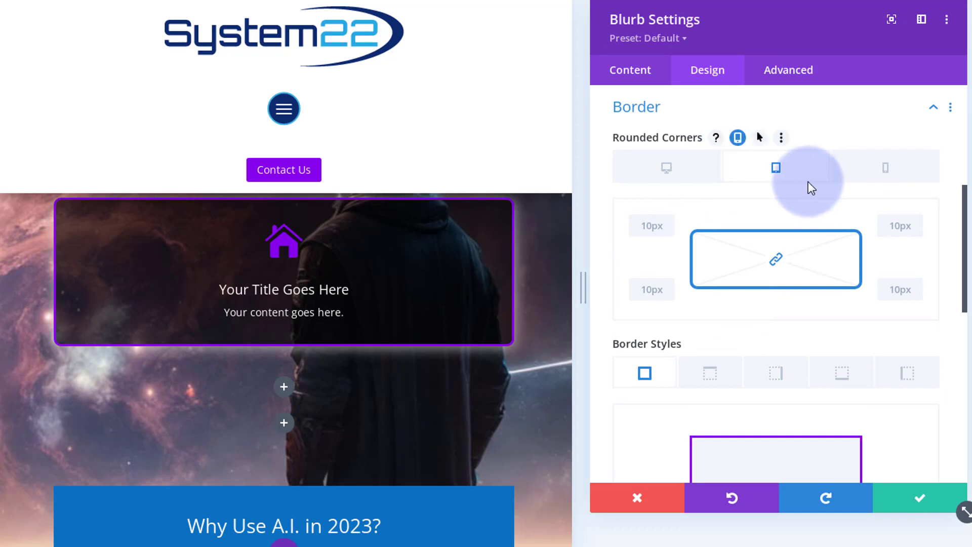
pyautogui.click(654, 225)
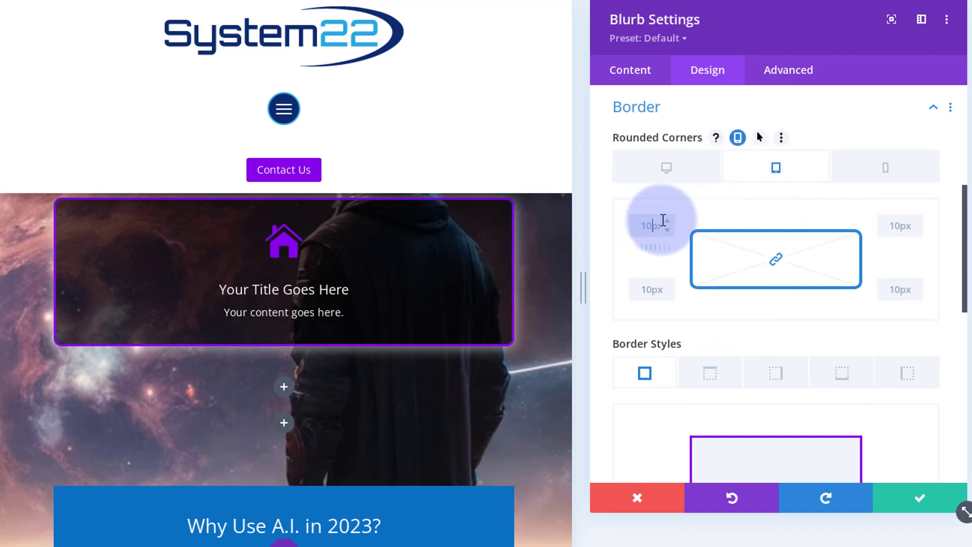
pyautogui.write('30')
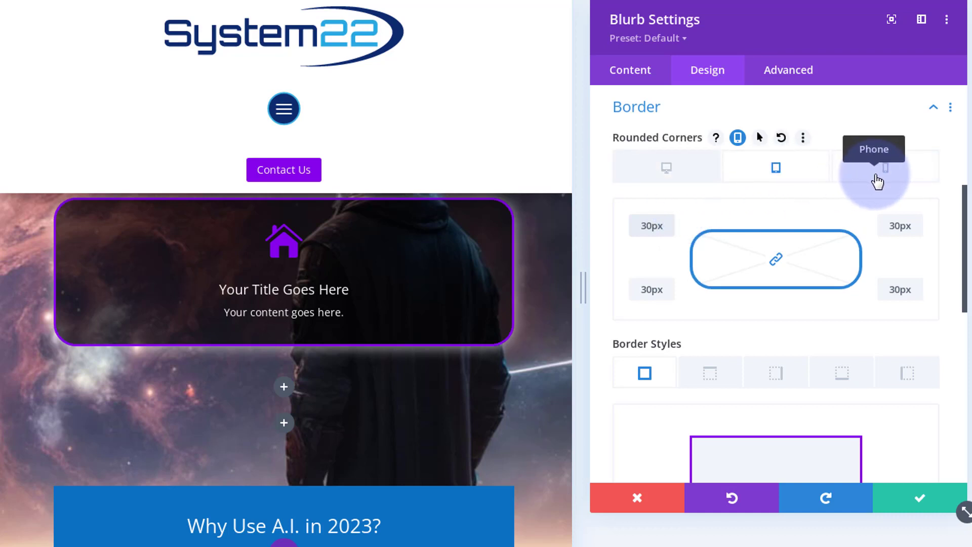
pyautogui.click(656, 175)
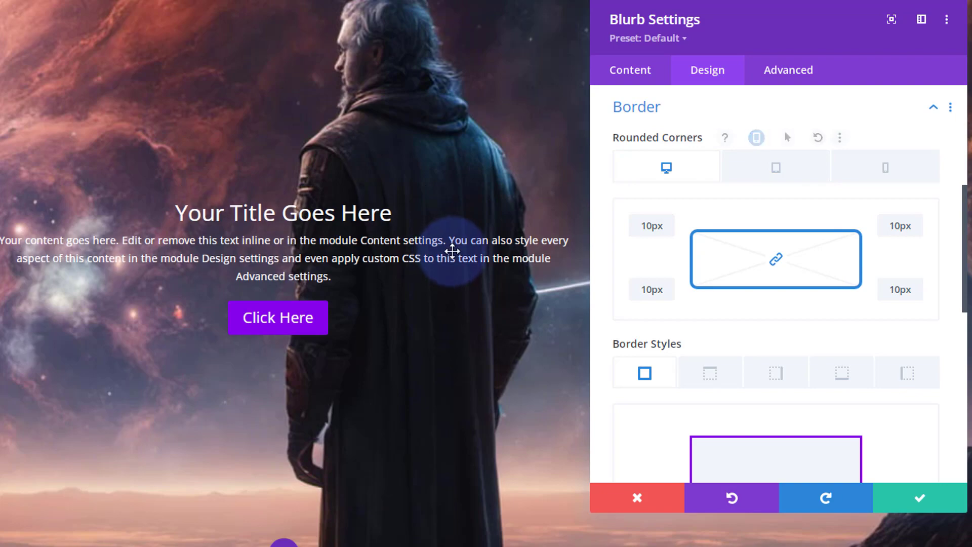
pyautogui.scroll(-10, 453, 250)
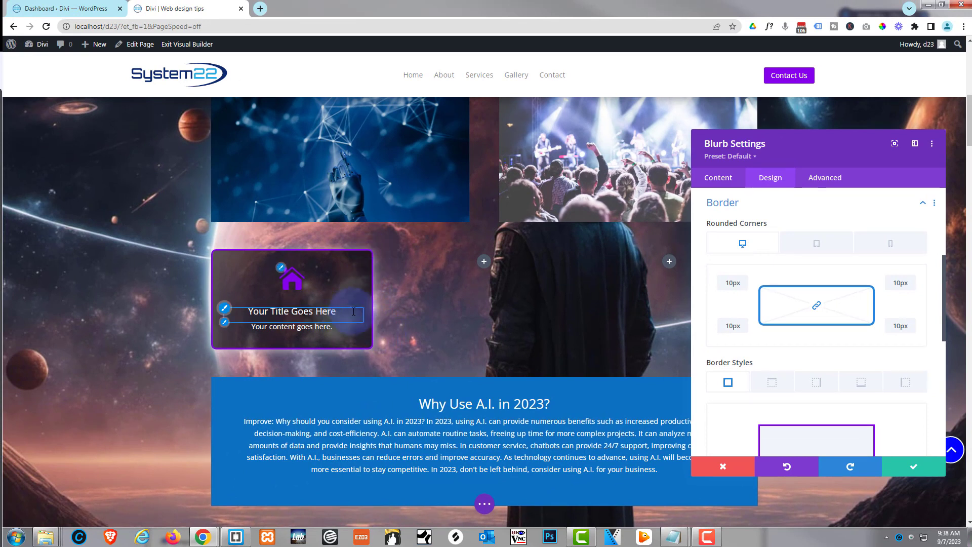
# - Enable hover options for the blurb's transform, set its linked hover scale to 110%, and return to the normal desktop state
pyautogui.click(759, 205)
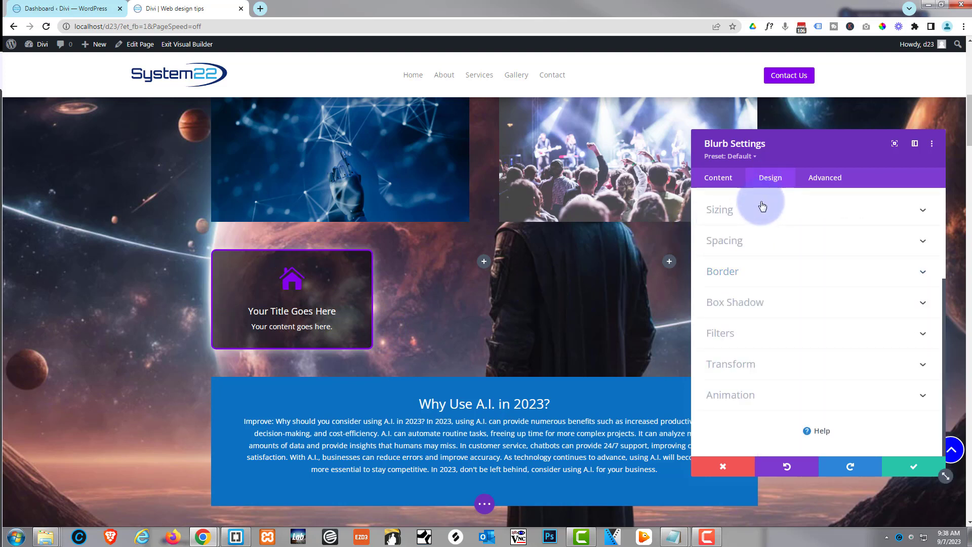
pyautogui.click(777, 370)
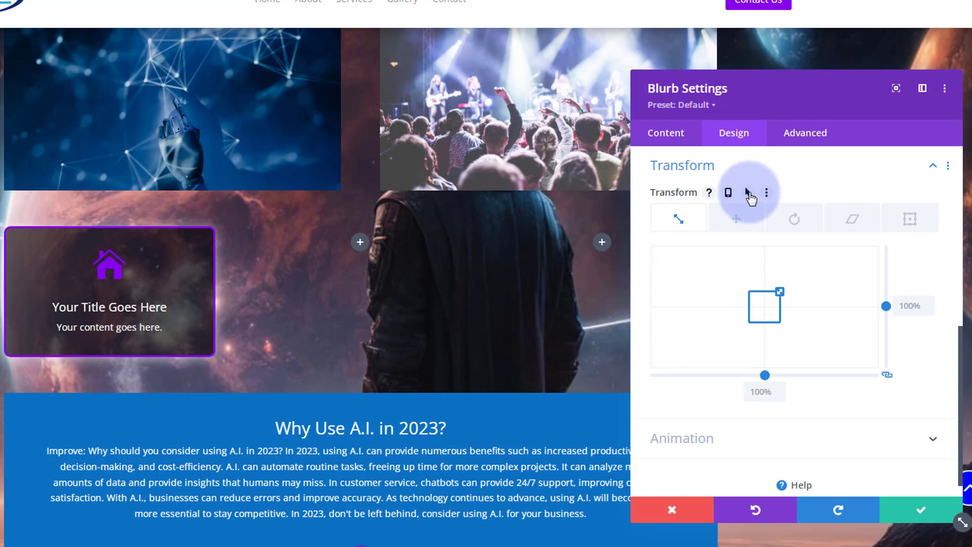
pyautogui.click(748, 193)
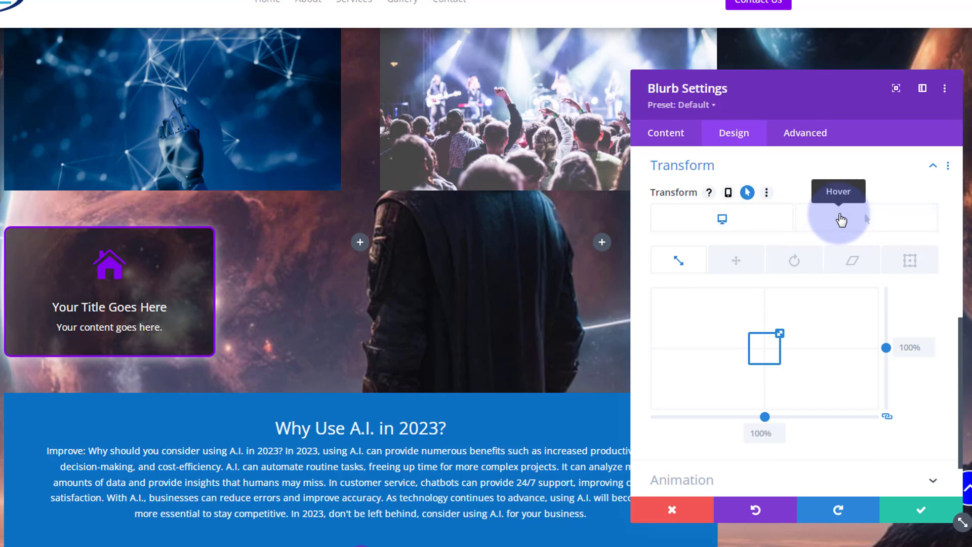
pyautogui.click(841, 219)
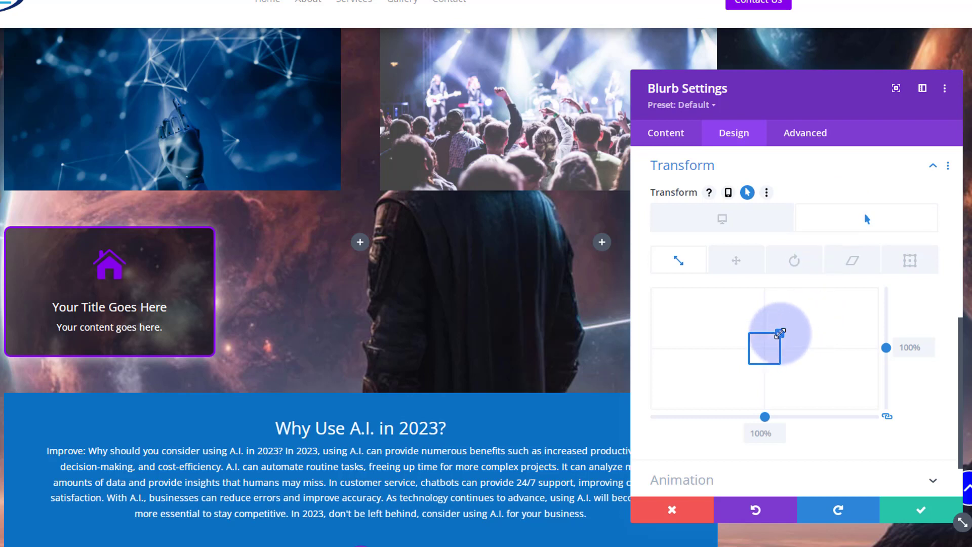
pyautogui.moveTo(779, 333); pyautogui.dragTo(784, 330)
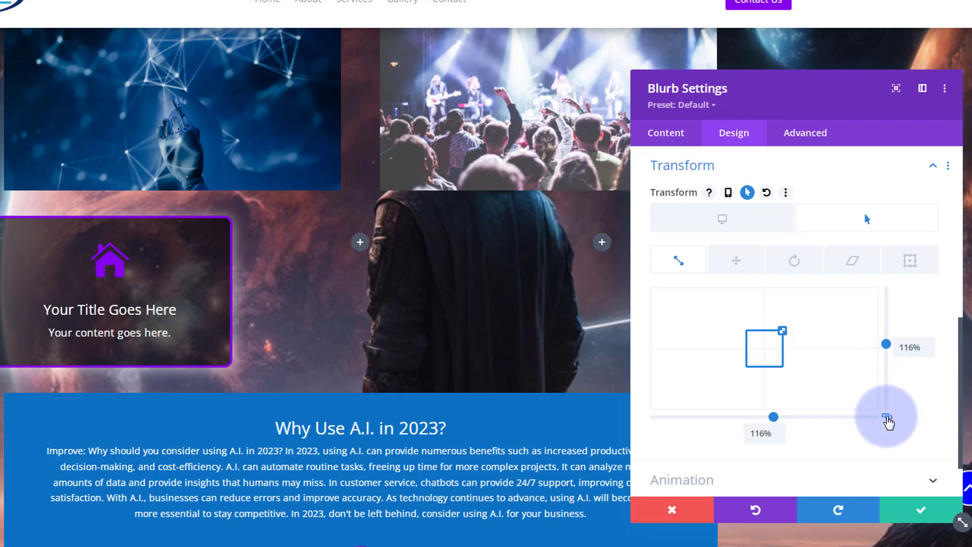
pyautogui.click(930, 351)
pyautogui.click(930, 352)
pyautogui.click(930, 351)
pyautogui.click(931, 352)
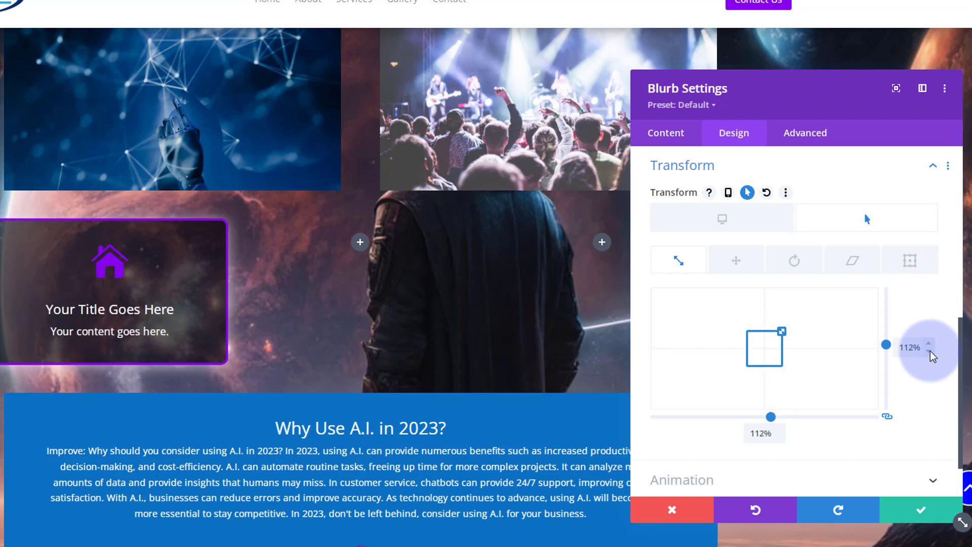
pyautogui.click(931, 351)
pyautogui.click(930, 351)
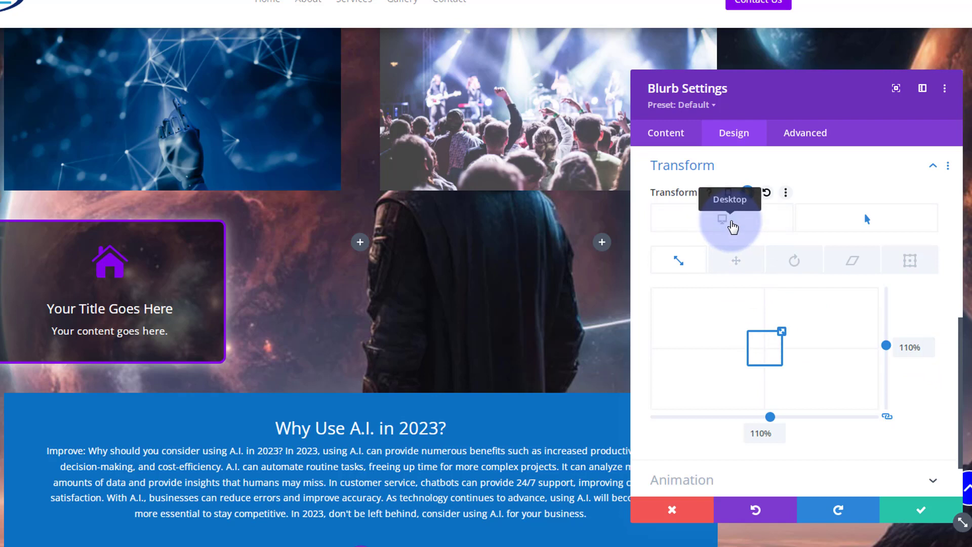
pyautogui.click(732, 226)
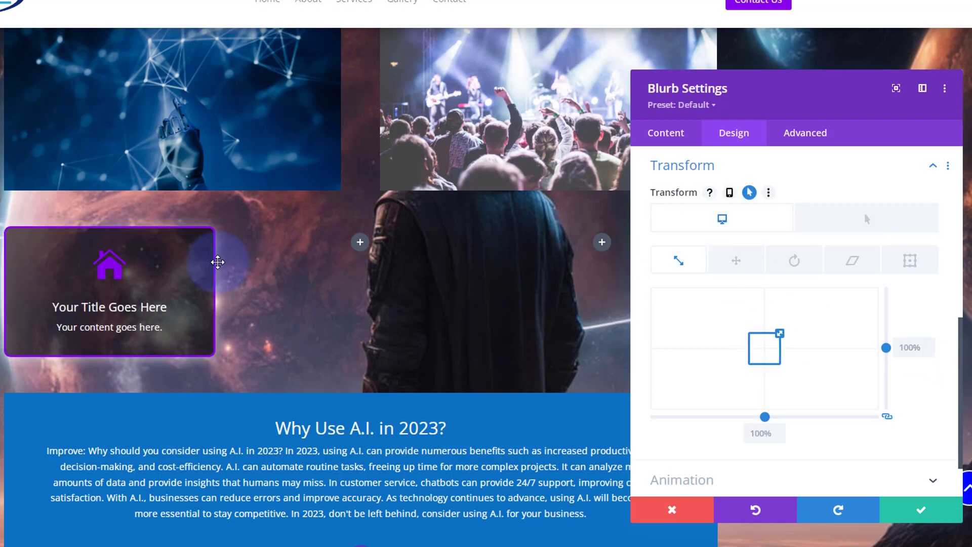
pyautogui.click(218, 295)
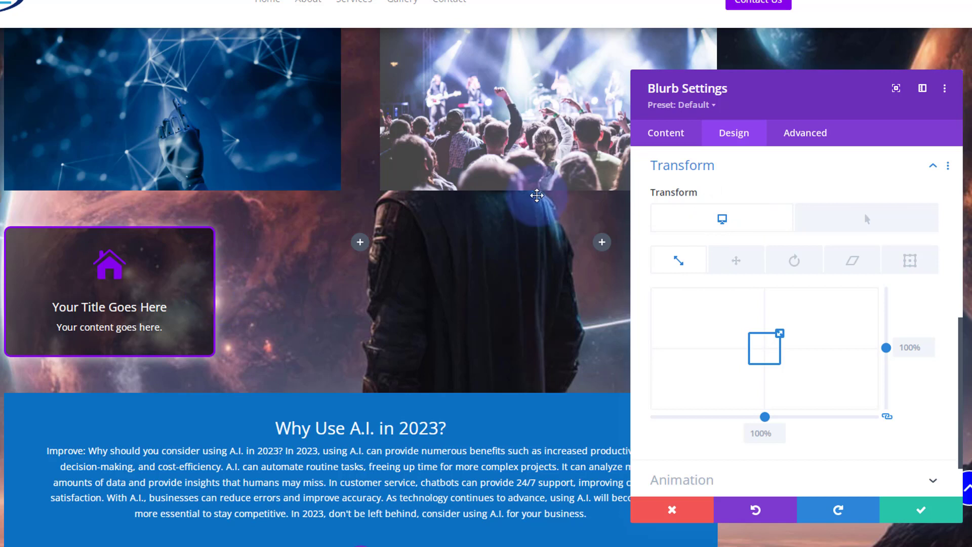
# - Enable hover options for the blurb's border color and set the hover border color to white
pyautogui.moveTo(806, 193)
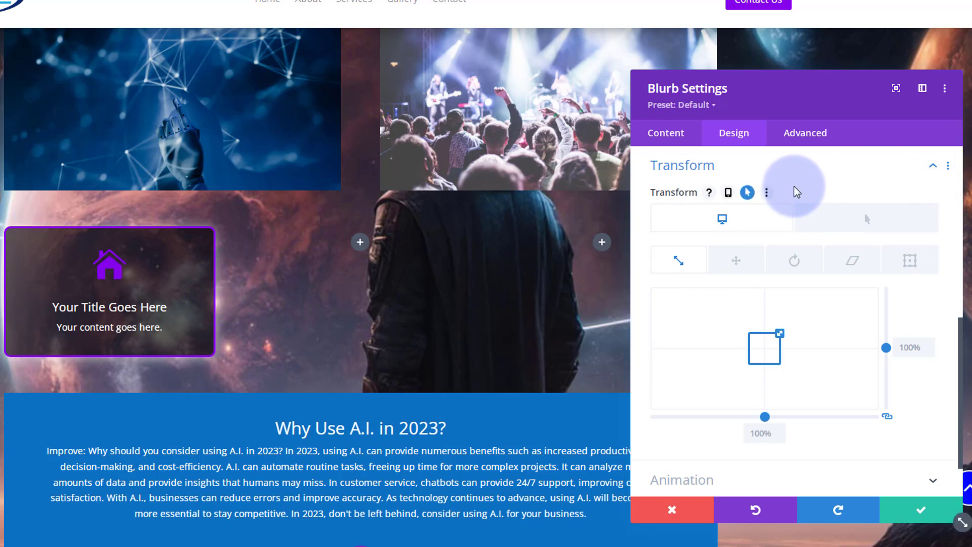
pyautogui.click(735, 171)
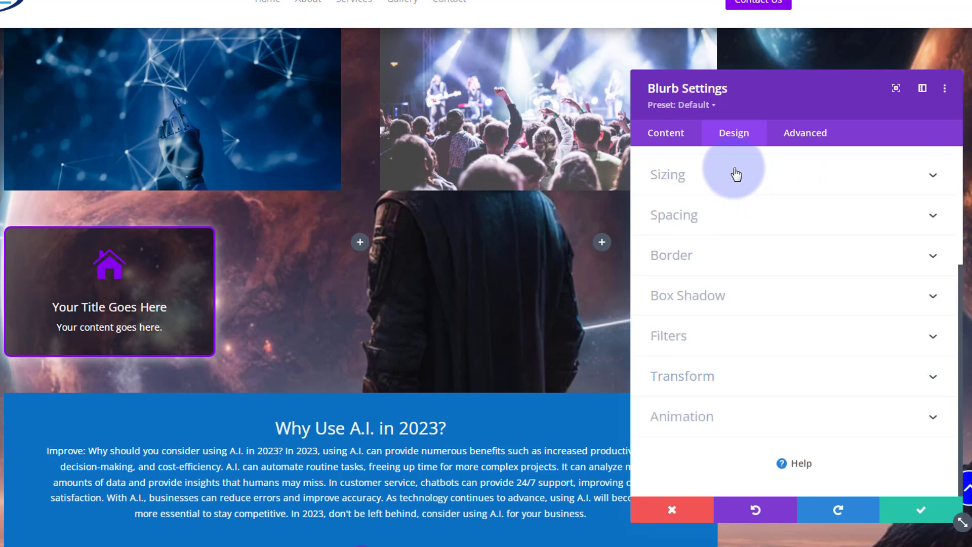
pyautogui.click(751, 258)
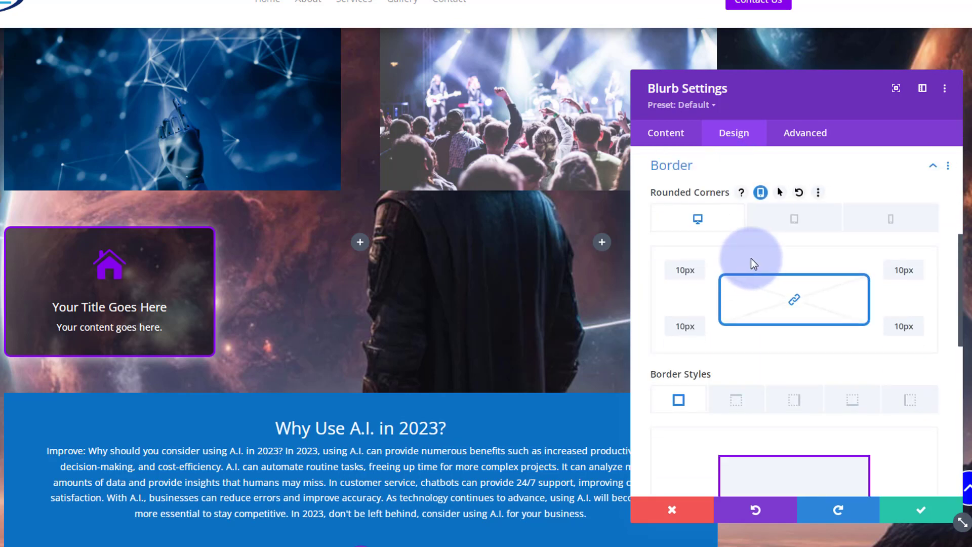
pyautogui.scroll(-4, 751, 258)
pyautogui.scroll(-5, 751, 258)
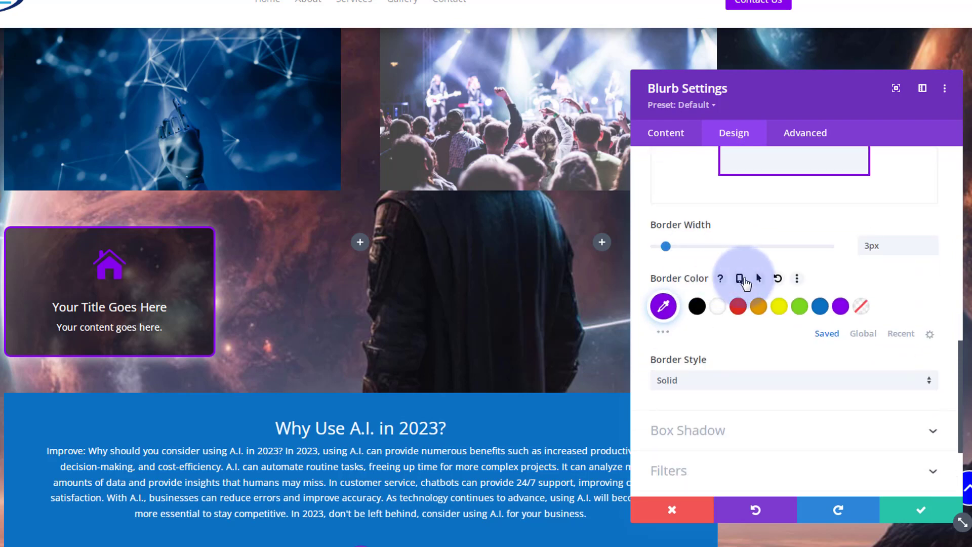
pyautogui.click(759, 279)
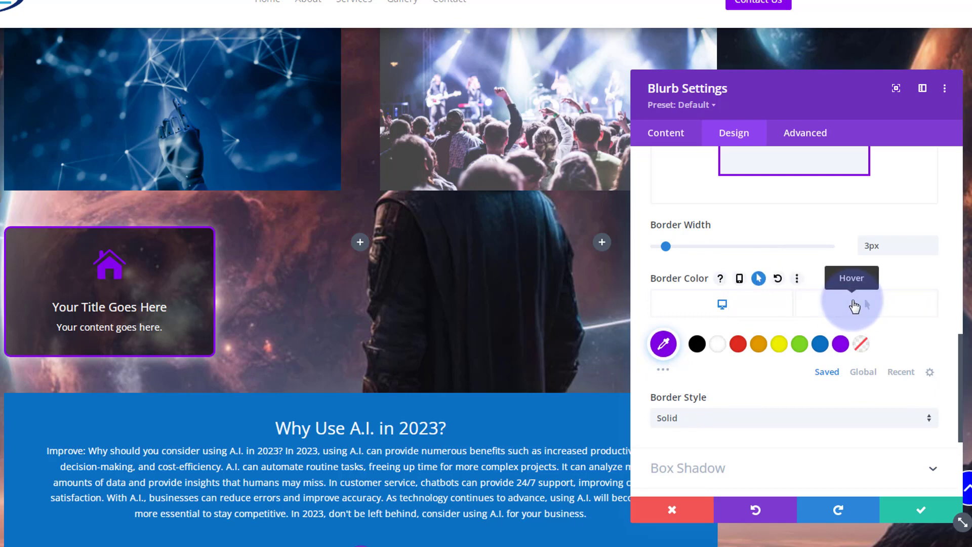
pyautogui.click(855, 306)
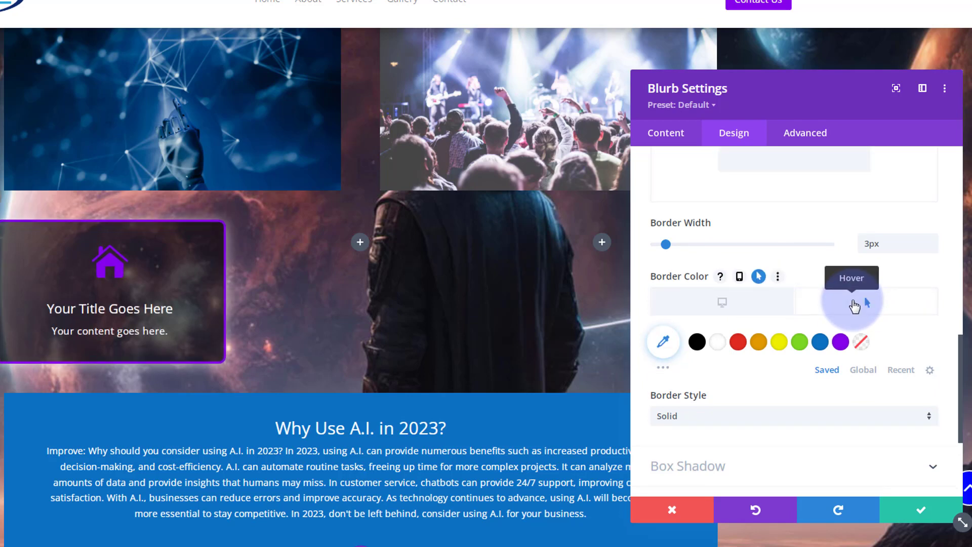
pyautogui.click(718, 343)
pyautogui.scroll(-3, 719, 346)
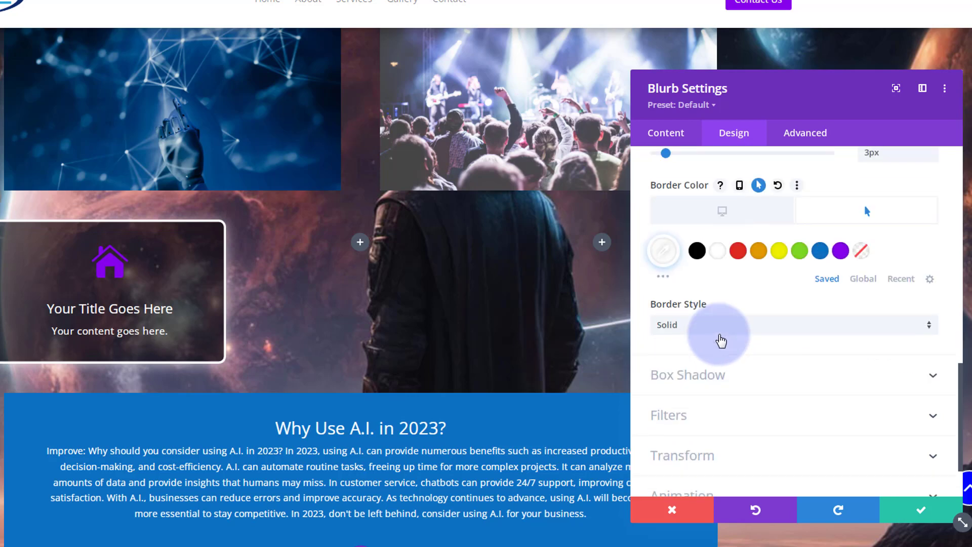
# - Enable a hover color for the blurb's box shadow, set it to purple rgba(131,0,233,0.92), and return to the desktop state
pyautogui.click(752, 334)
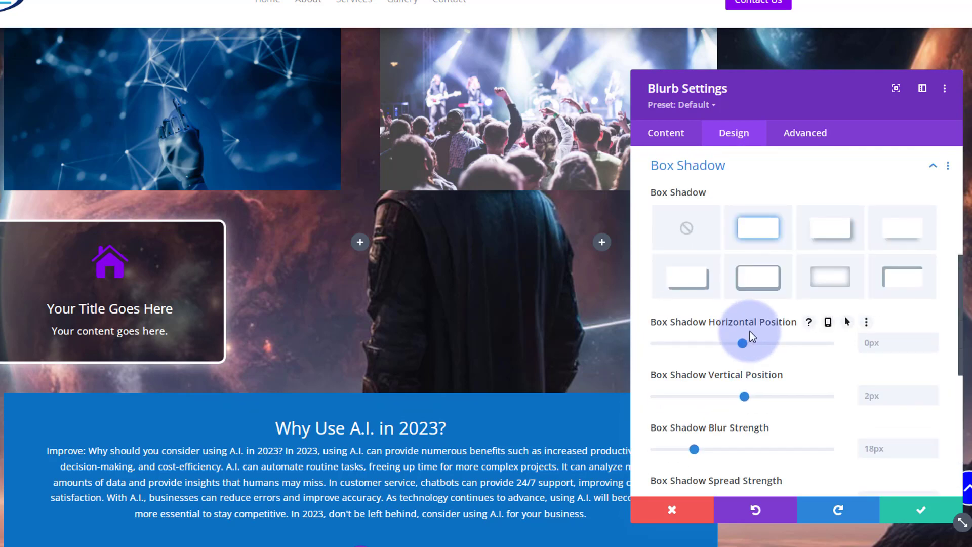
pyautogui.scroll(-5, 751, 336)
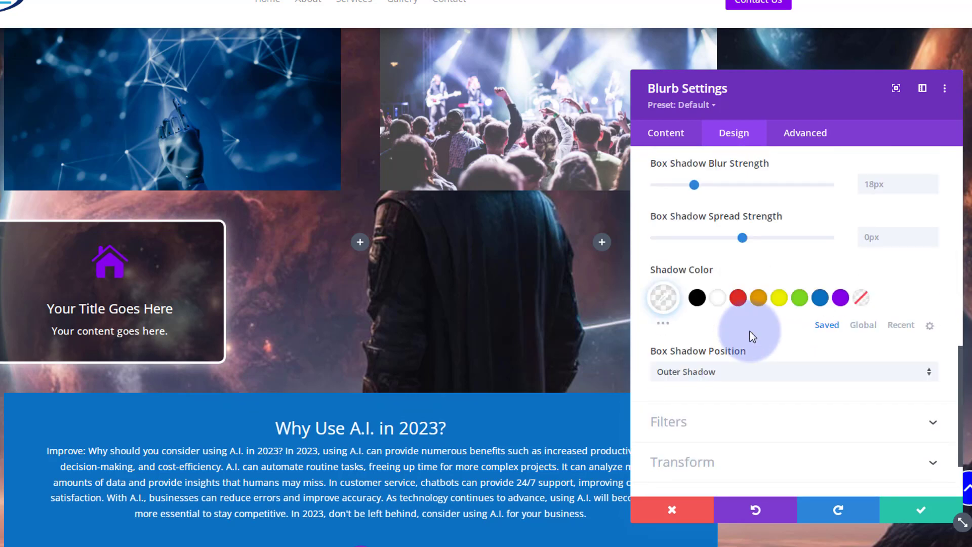
pyautogui.moveTo(658, 269)
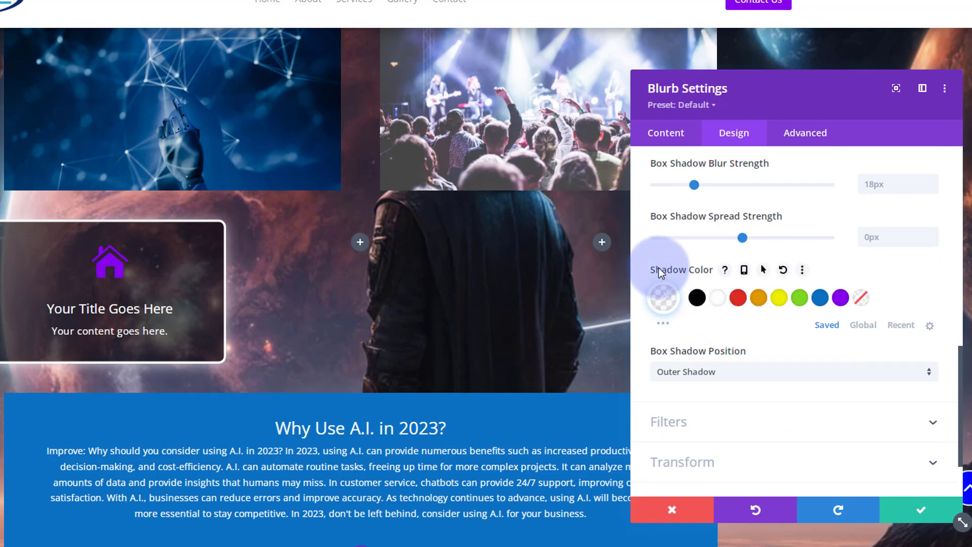
pyautogui.click(766, 271)
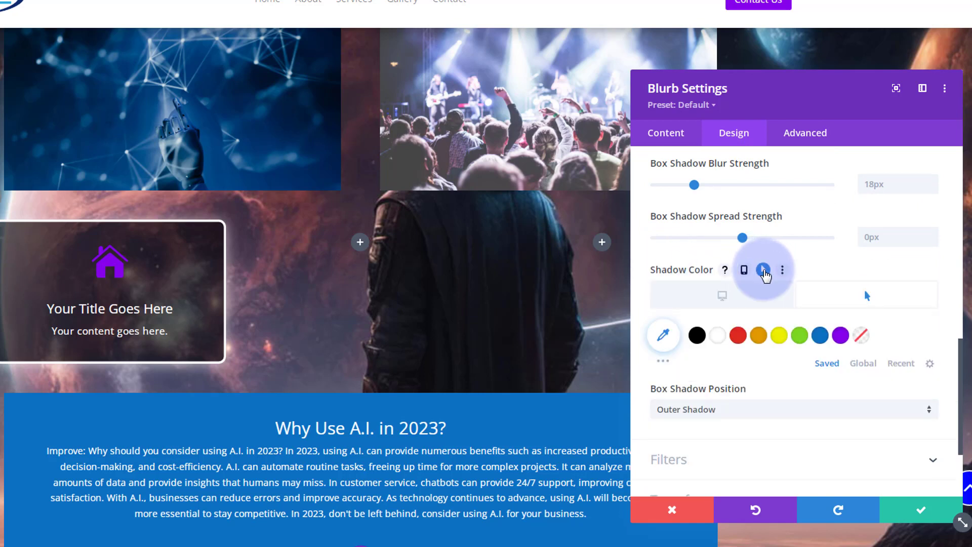
pyautogui.click(841, 336)
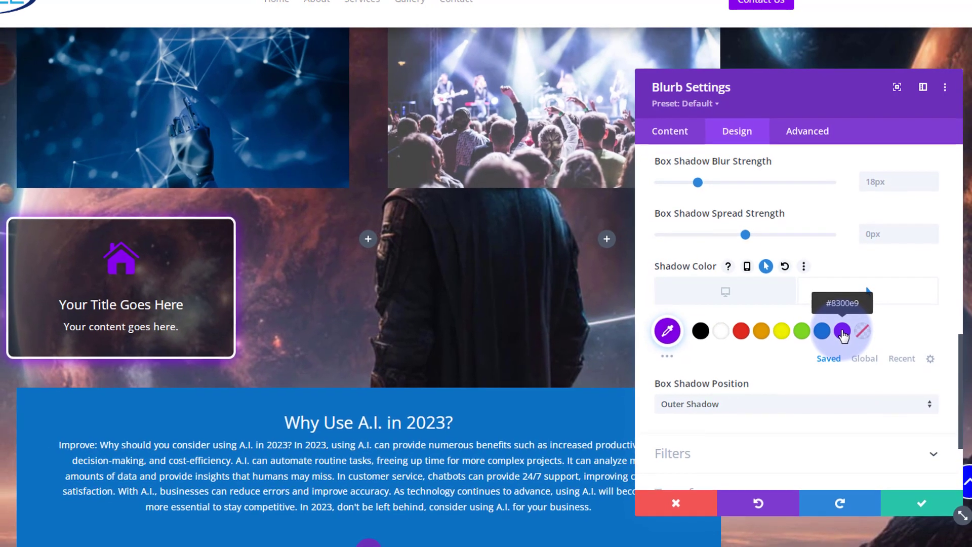
pyautogui.click(669, 330)
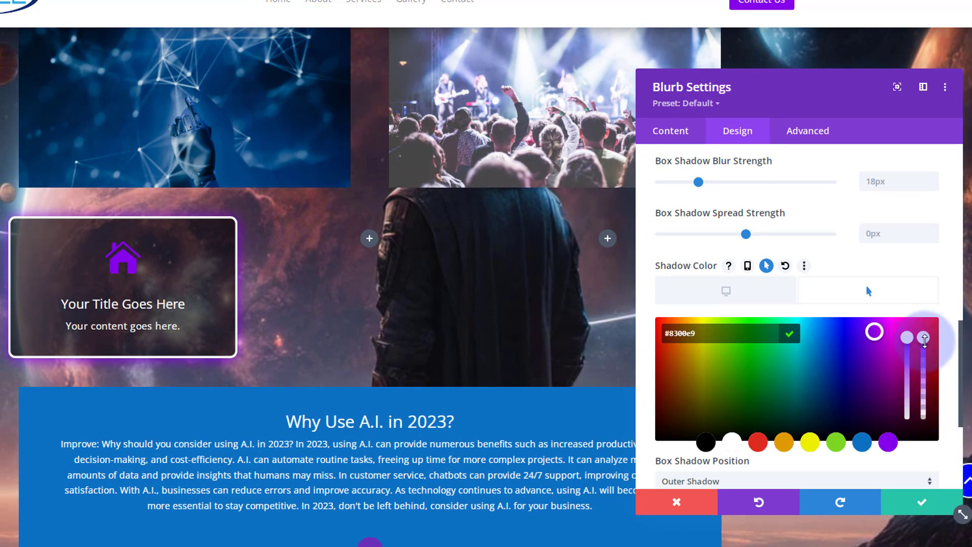
pyautogui.moveTo(926, 352); pyautogui.dragTo(926, 354)
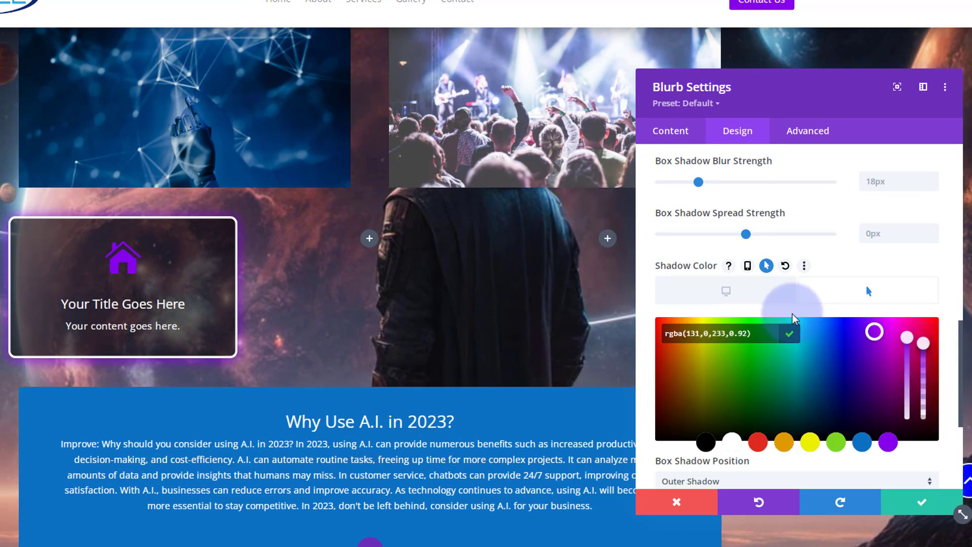
pyautogui.click(746, 298)
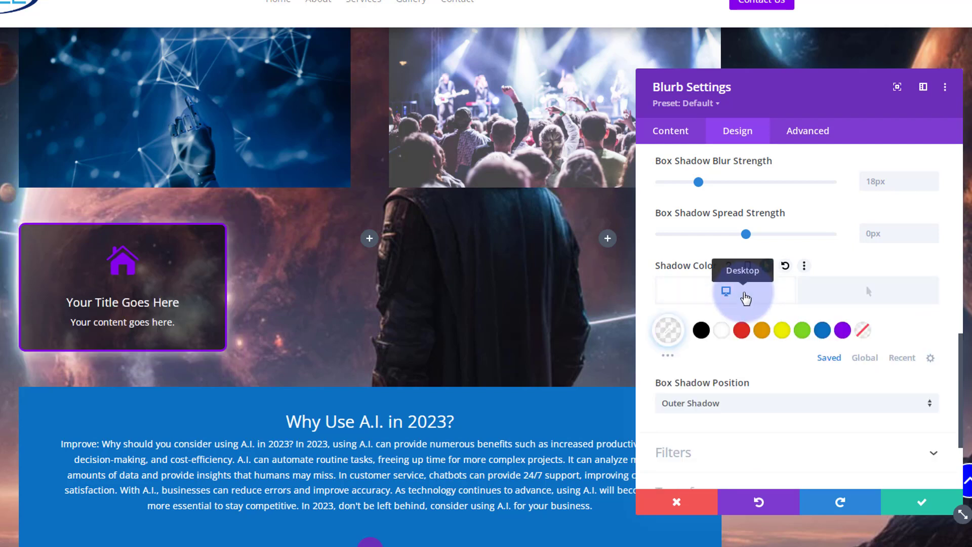
# - Save the blurb's settings and place two duplicates of the card in the row's second and third columns
pyautogui.click(925, 504)
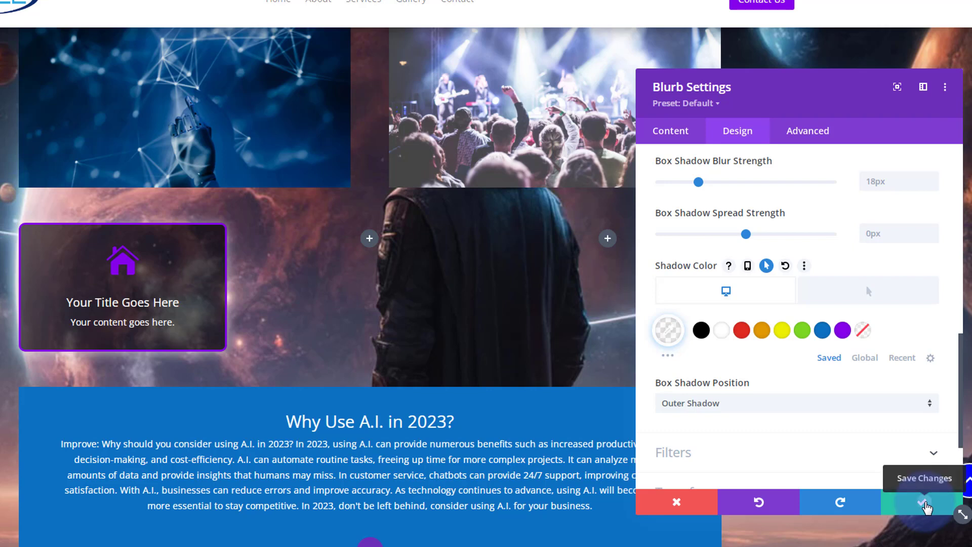
pyautogui.click(924, 504)
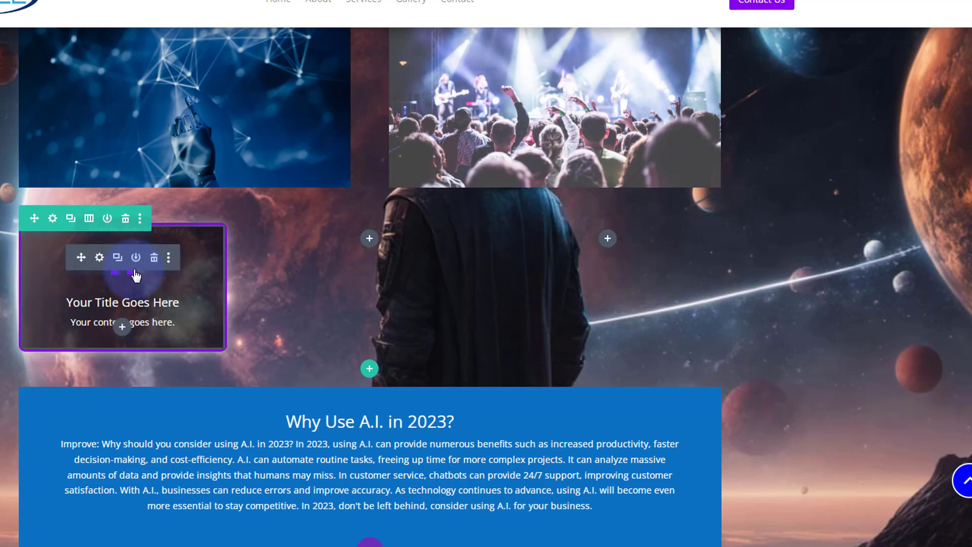
pyautogui.click(118, 258)
pyautogui.click(118, 259)
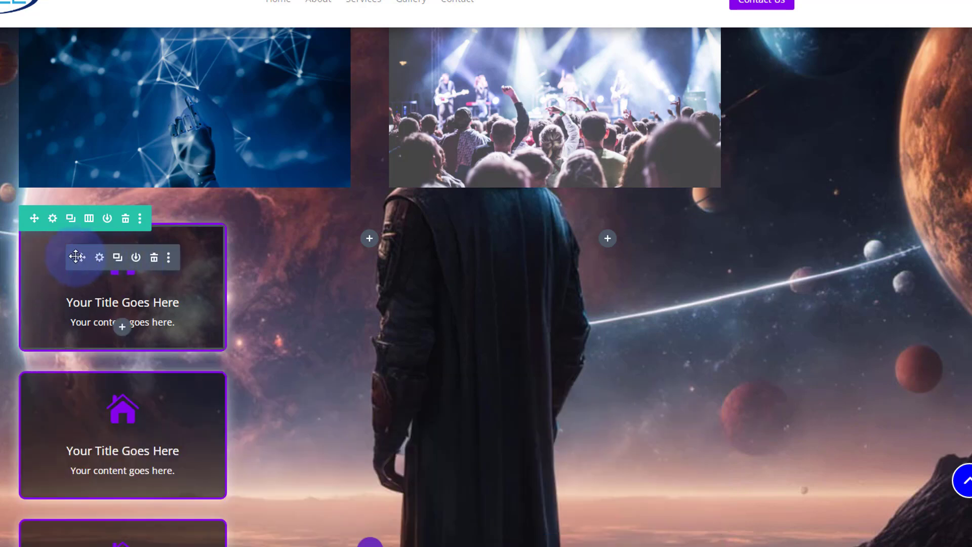
pyautogui.moveTo(79, 256); pyautogui.dragTo(614, 214)
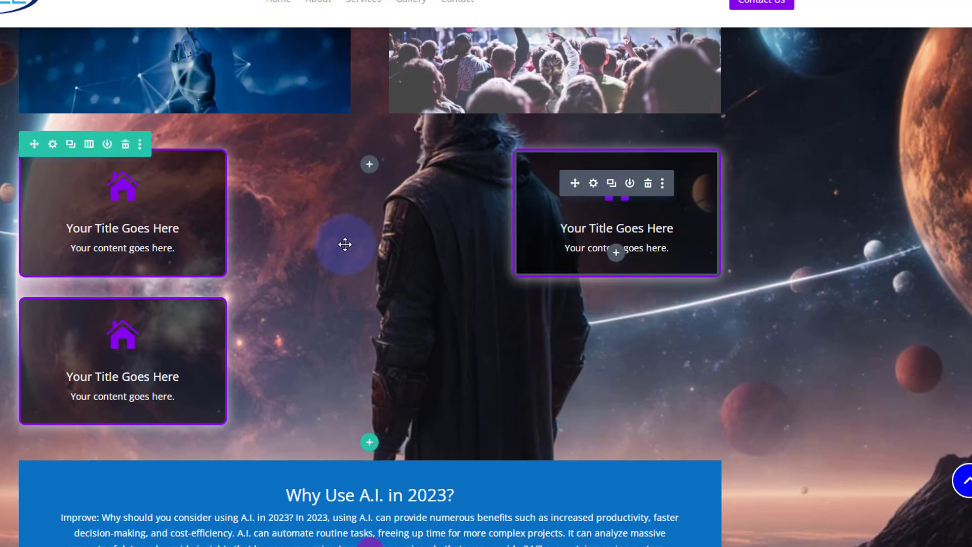
pyautogui.moveTo(81, 184); pyautogui.dragTo(368, 153)
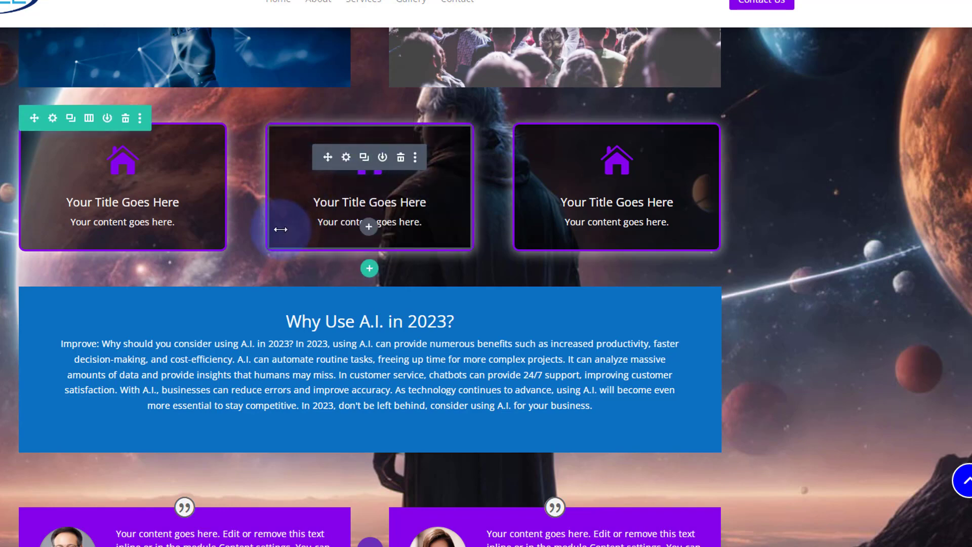
# - Change the middle blurb's icon to the solid circular compass and save its settings
pyautogui.click(347, 158)
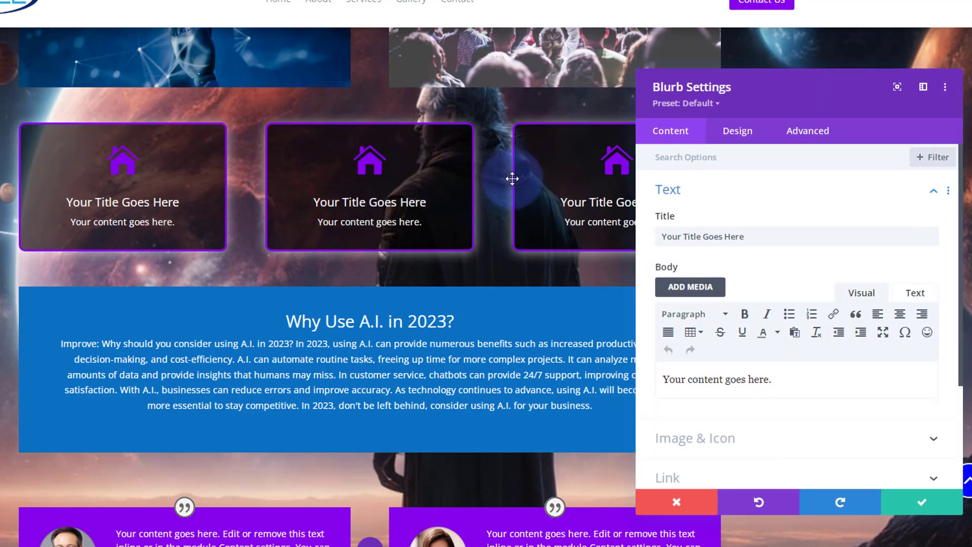
pyautogui.scroll(-1, 774, 439)
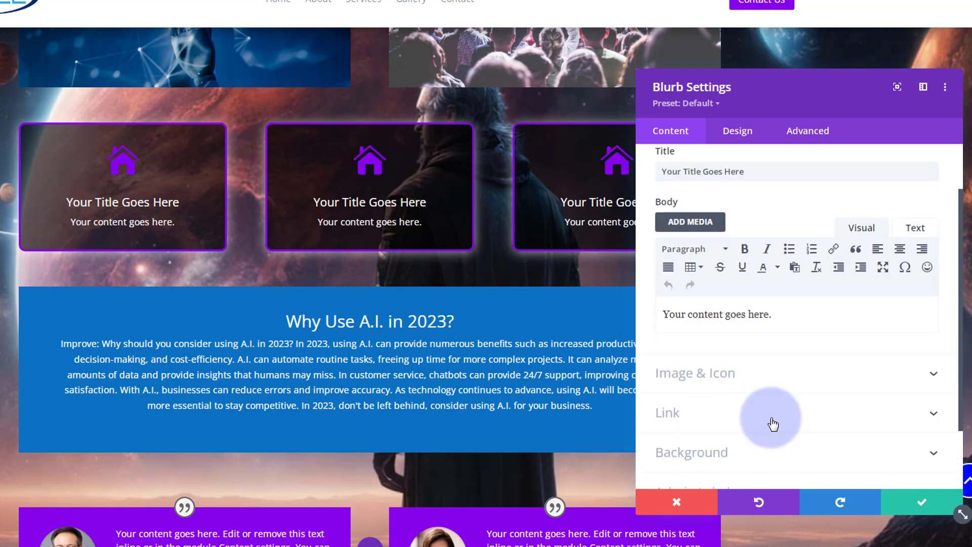
pyautogui.click(739, 424)
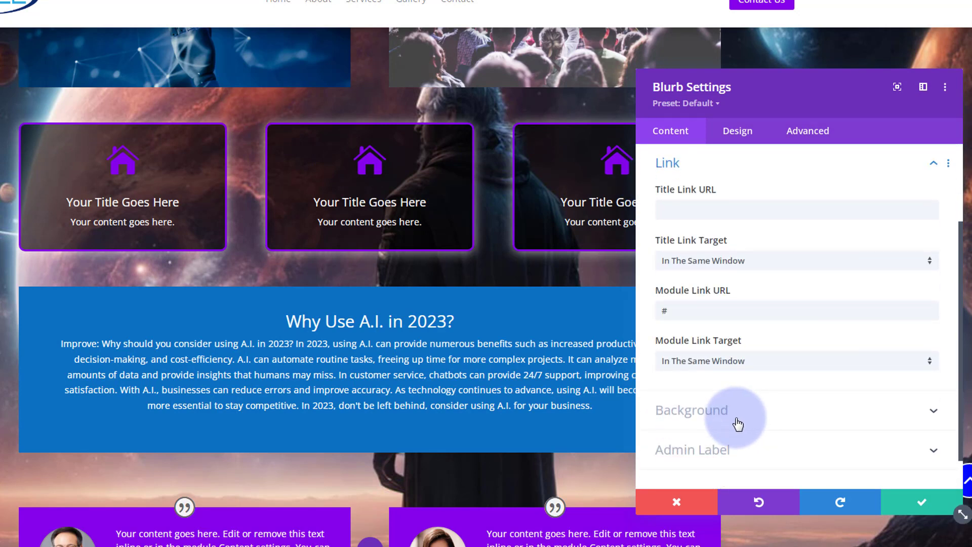
pyautogui.scroll(2, 734, 402)
pyautogui.click(740, 228)
pyautogui.click(782, 322)
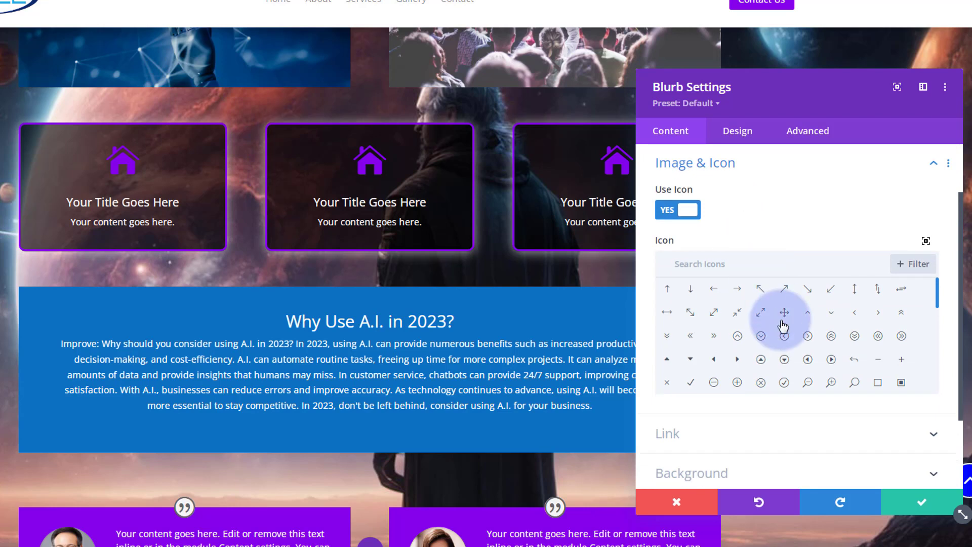
pyautogui.scroll(-4, 782, 324)
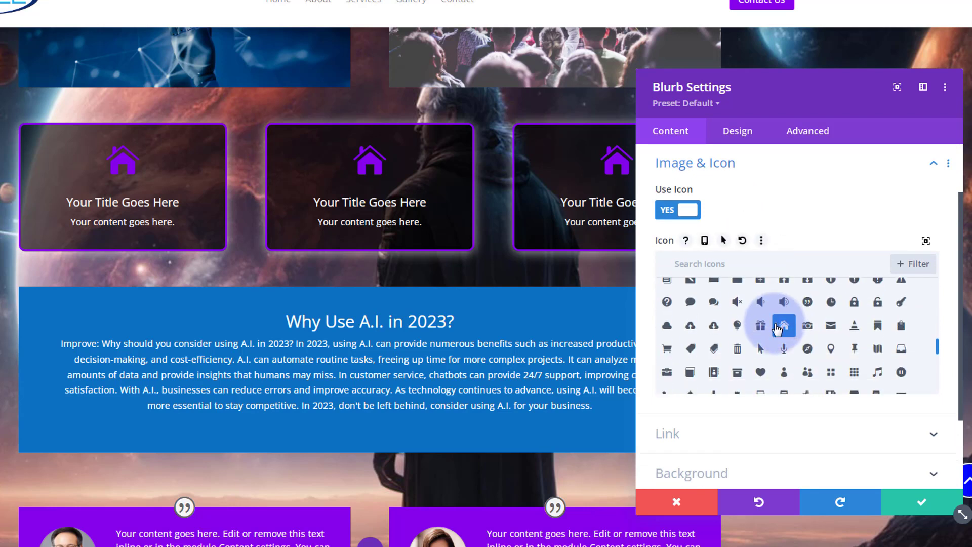
pyautogui.click(807, 349)
pyautogui.click(922, 501)
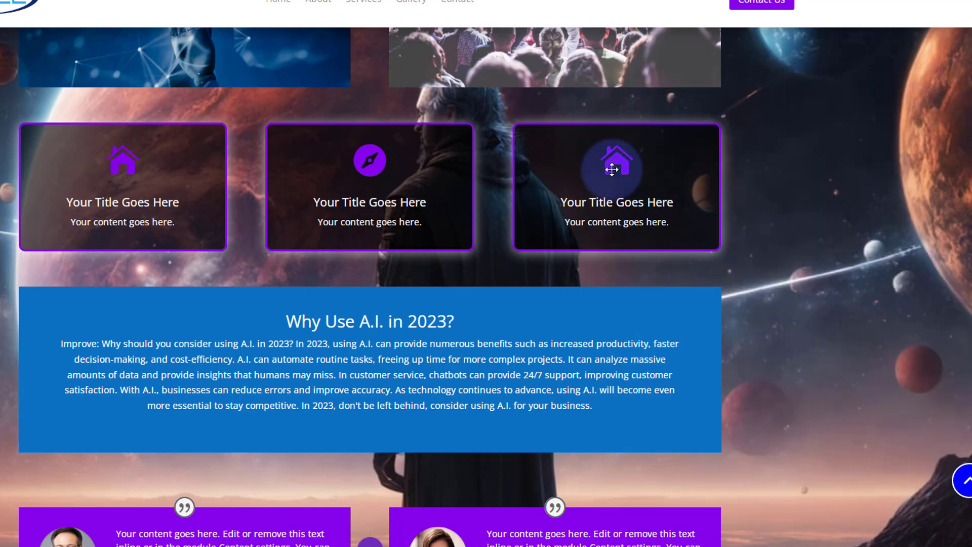
# - Change the third-column blurb's icon to the solid circled X and save its settings
pyautogui.moveTo(587, 170)
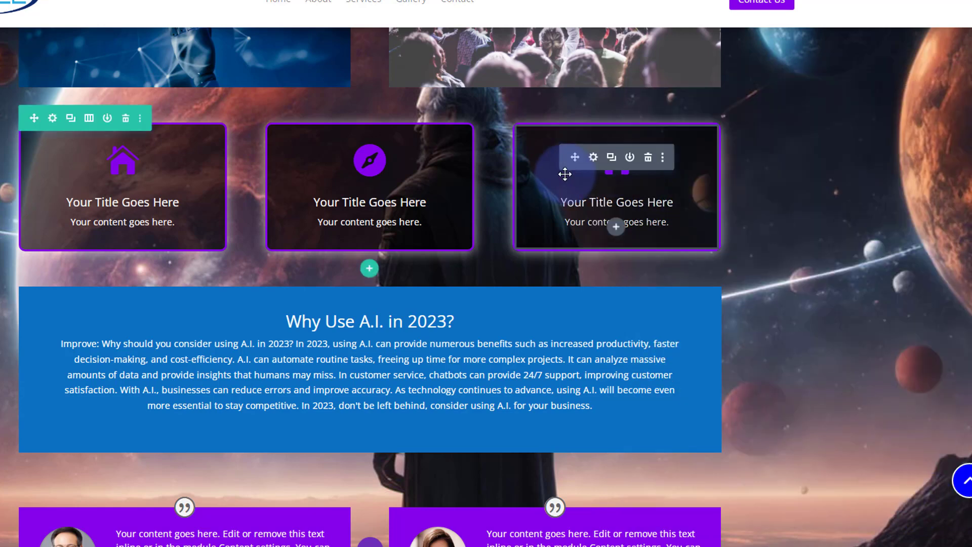
pyautogui.click(593, 157)
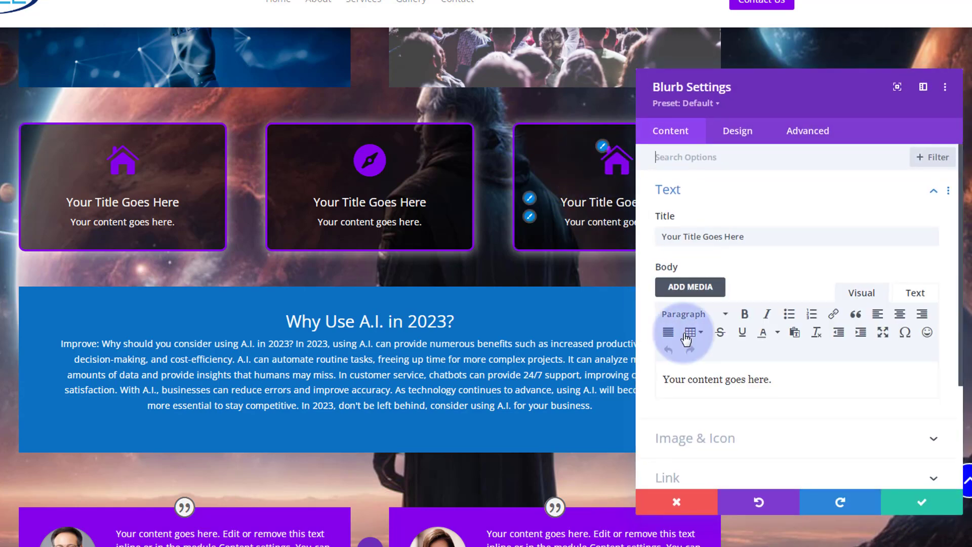
pyautogui.click(732, 446)
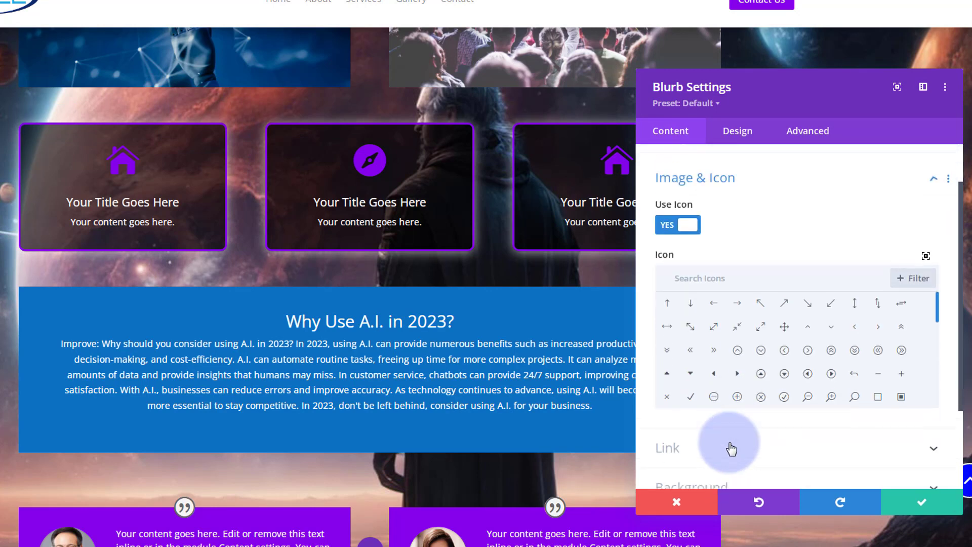
pyautogui.scroll(-5, 782, 342)
pyautogui.scroll(-5, 783, 344)
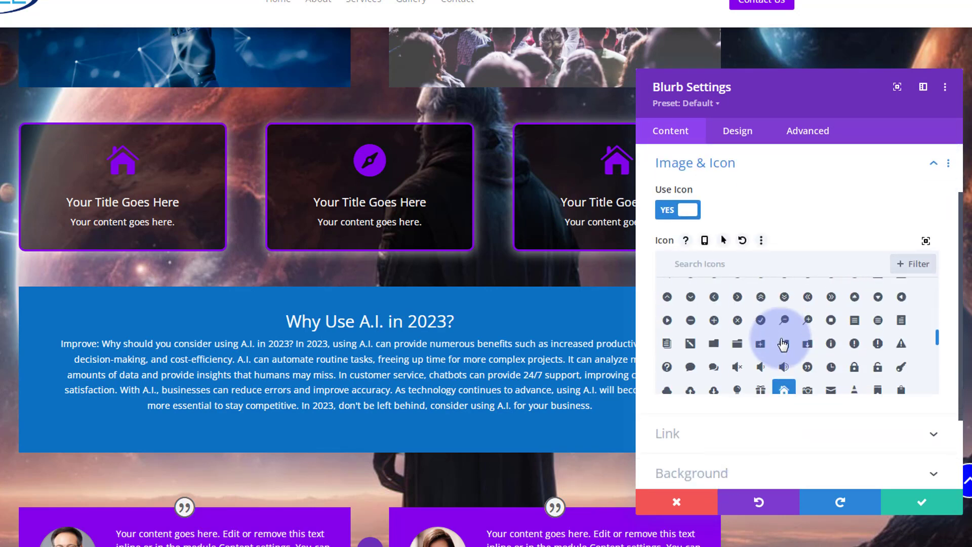
pyautogui.click(738, 320)
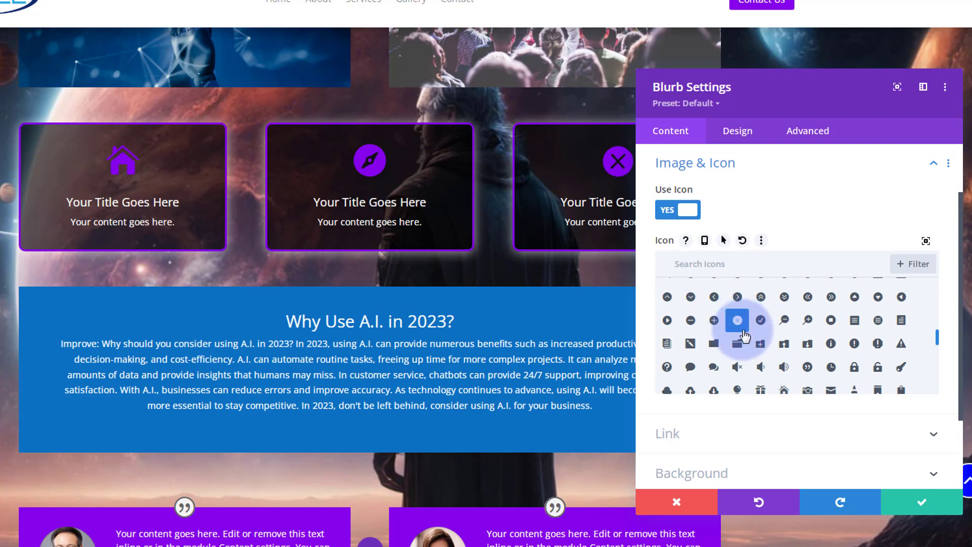
pyautogui.click(911, 494)
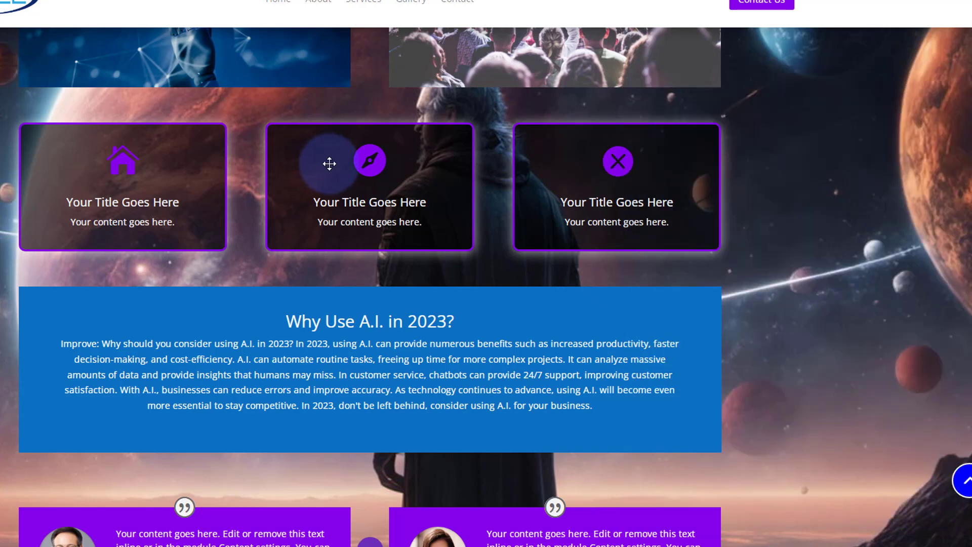
# - Duplicate the three-card blurb row twice to build a grid of three rows
pyautogui.moveTo(372, 174)
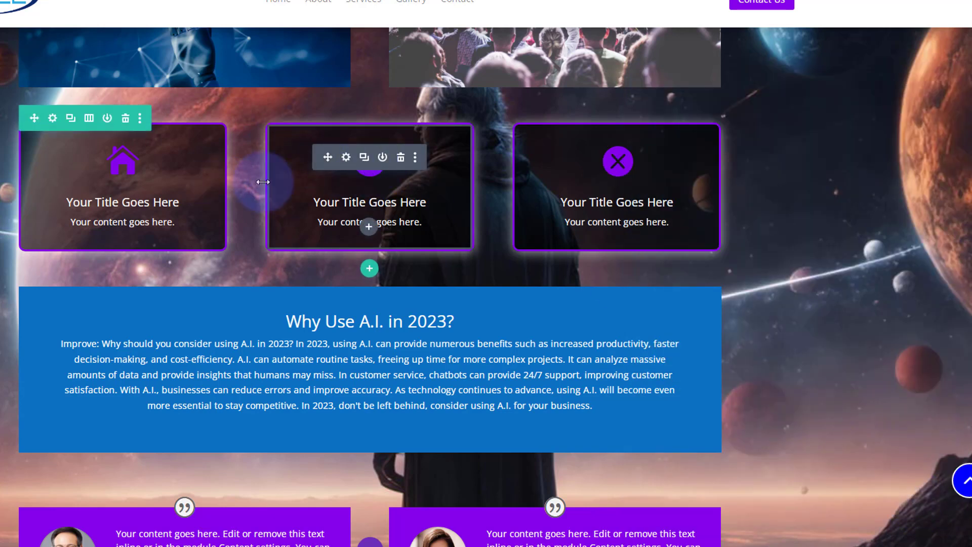
pyautogui.moveTo(582, 195)
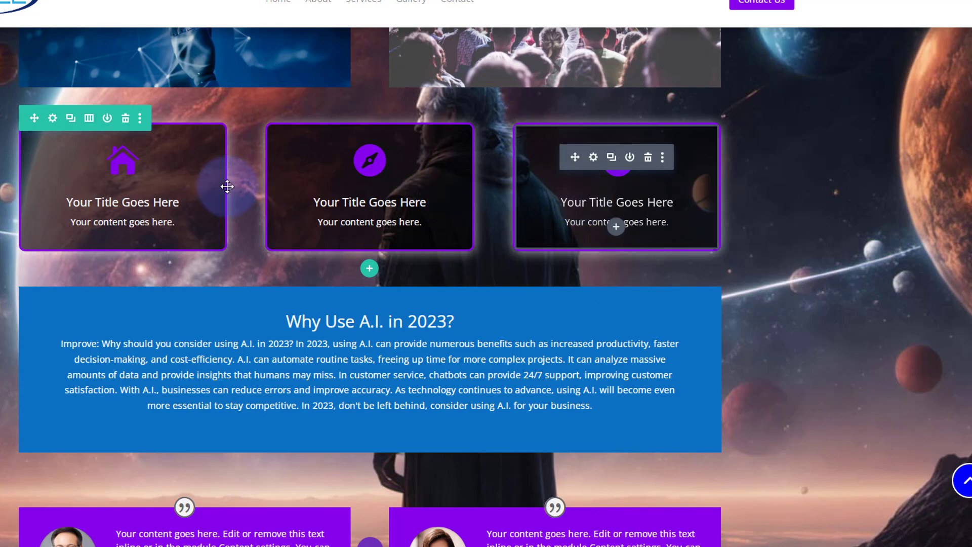
pyautogui.moveTo(182, 184)
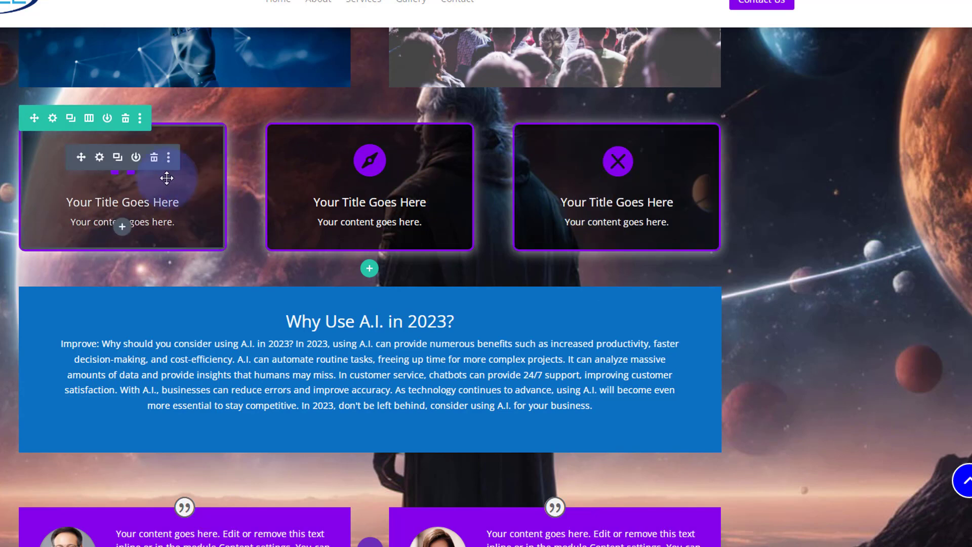
pyautogui.click(70, 119)
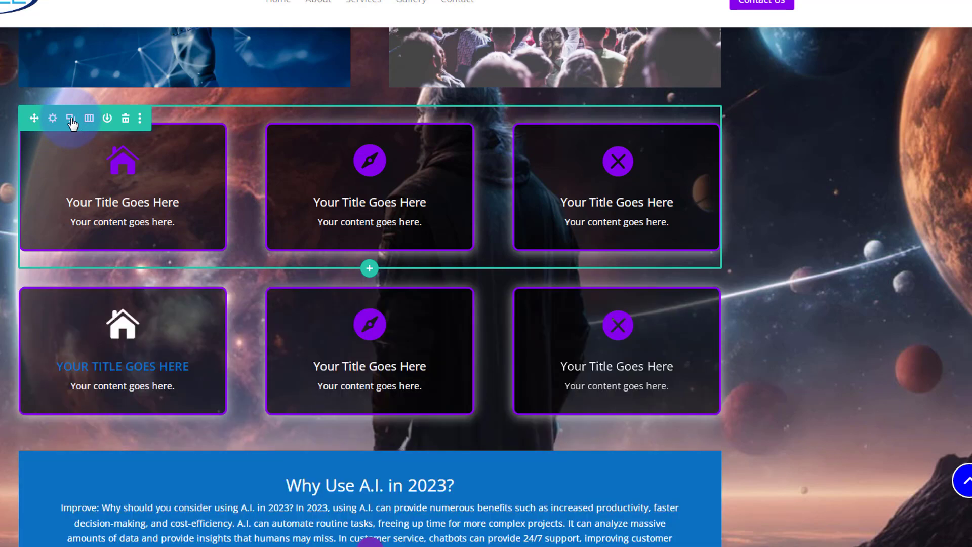
pyautogui.click(70, 119)
pyautogui.scroll(-3, 71, 119)
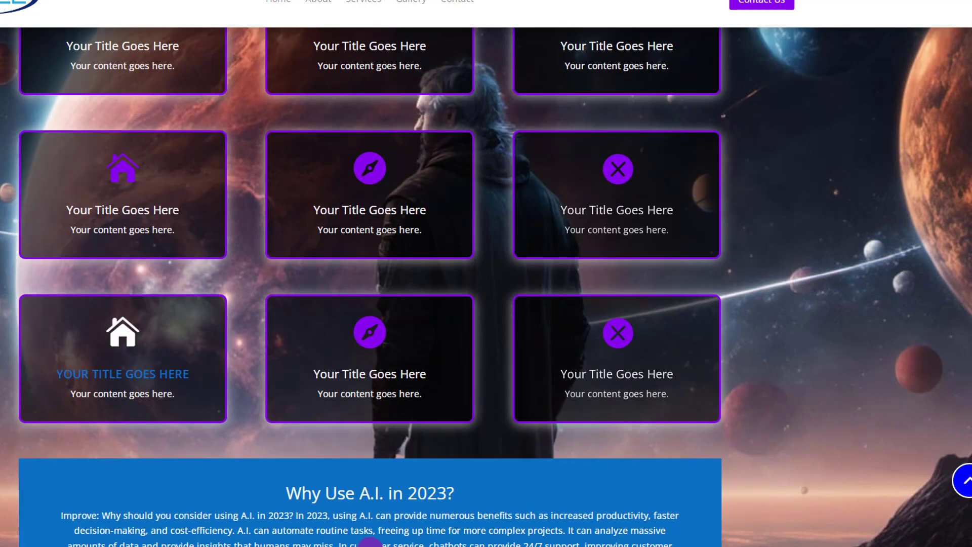
pyautogui.scroll(5, 96, 240)
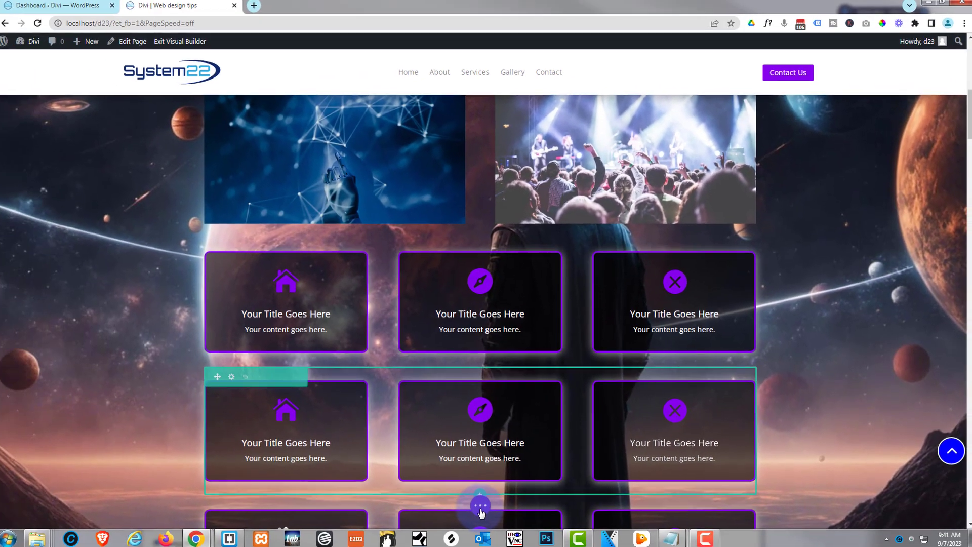
# - Preview the page in tablet view and examine how the blurb cards stack and how their corners look
pyautogui.click(480, 505)
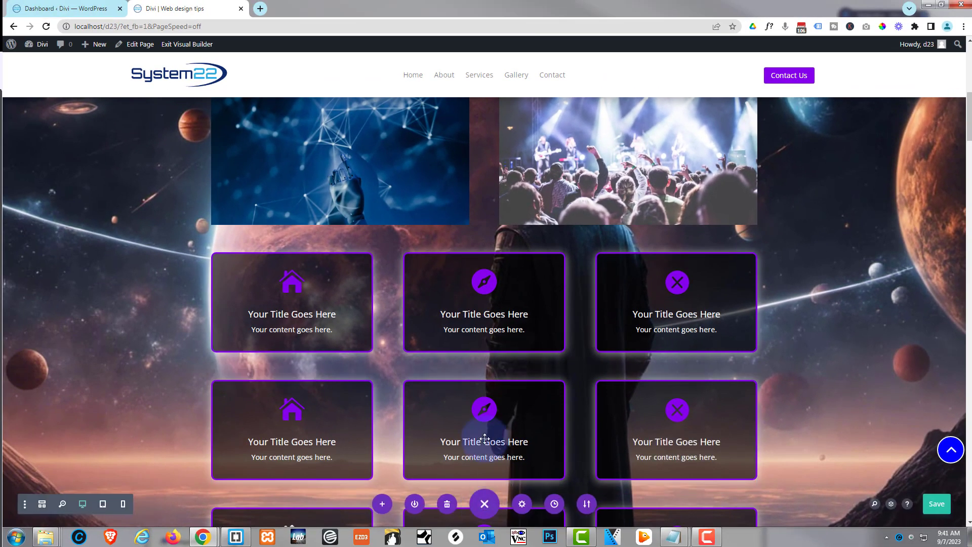
pyautogui.click(103, 504)
pyautogui.scroll(-5, 448, 403)
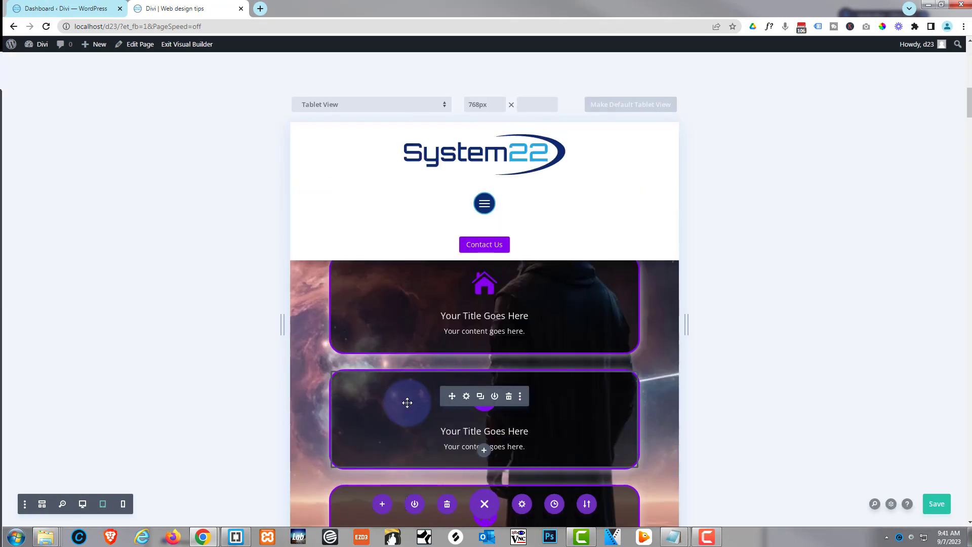
pyautogui.scroll(-1, 407, 402)
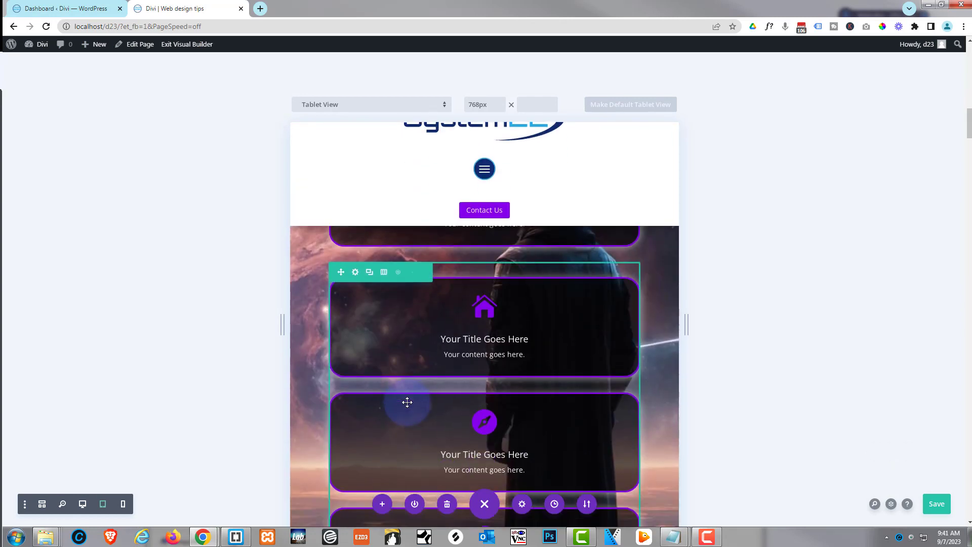
pyautogui.scroll(1, 407, 402)
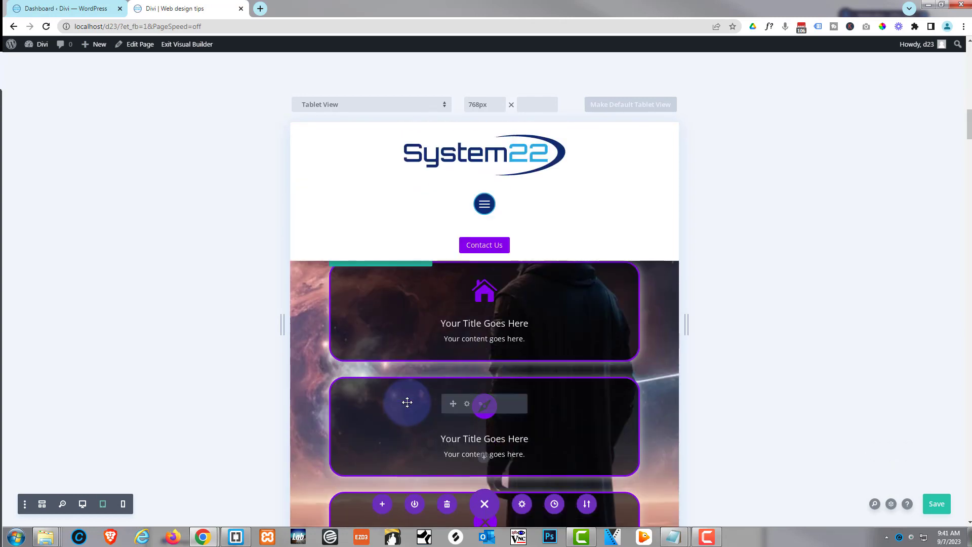
# - Preview the page in phone view and examine the blurb cards' pill shape and icon placement
pyautogui.click(124, 504)
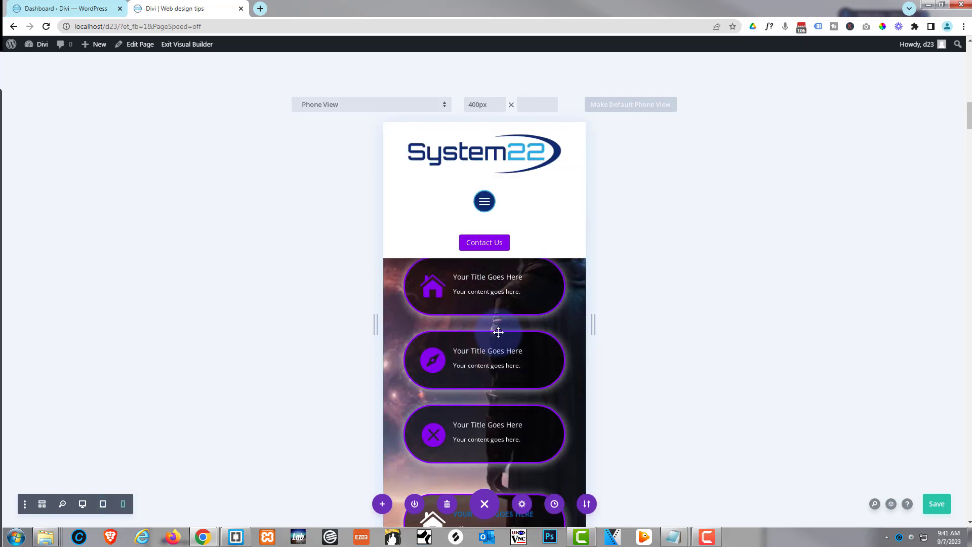
pyautogui.scroll(-3, 497, 328)
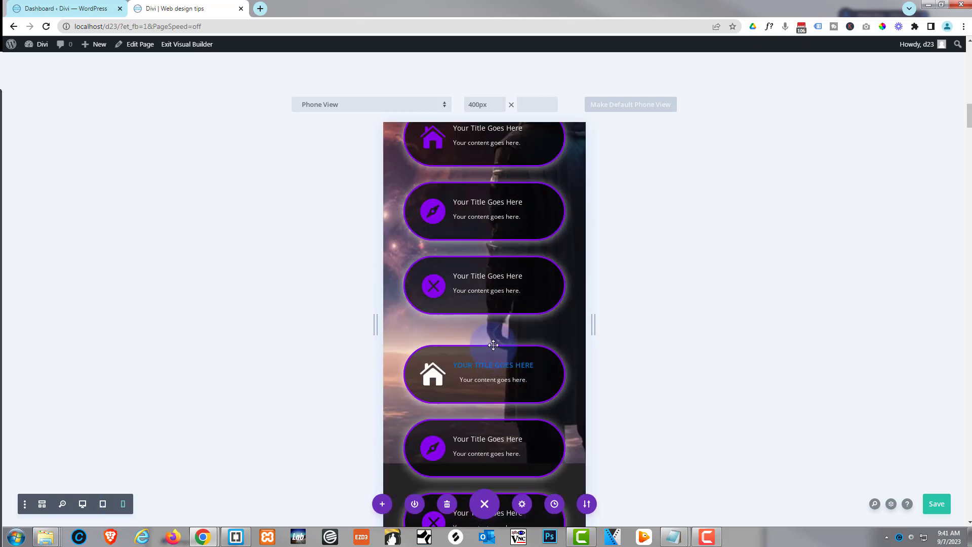
pyautogui.scroll(3, 493, 345)
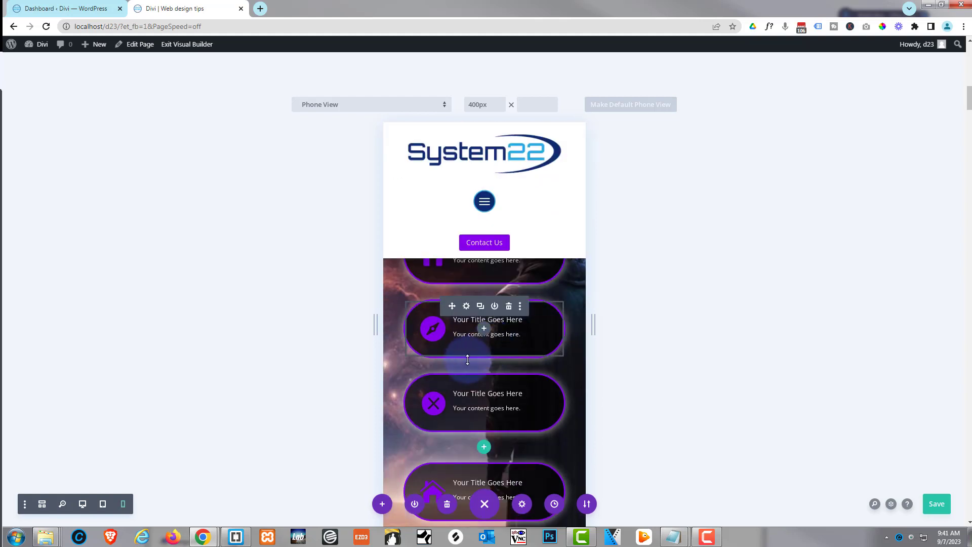
pyautogui.scroll(2, 445, 405)
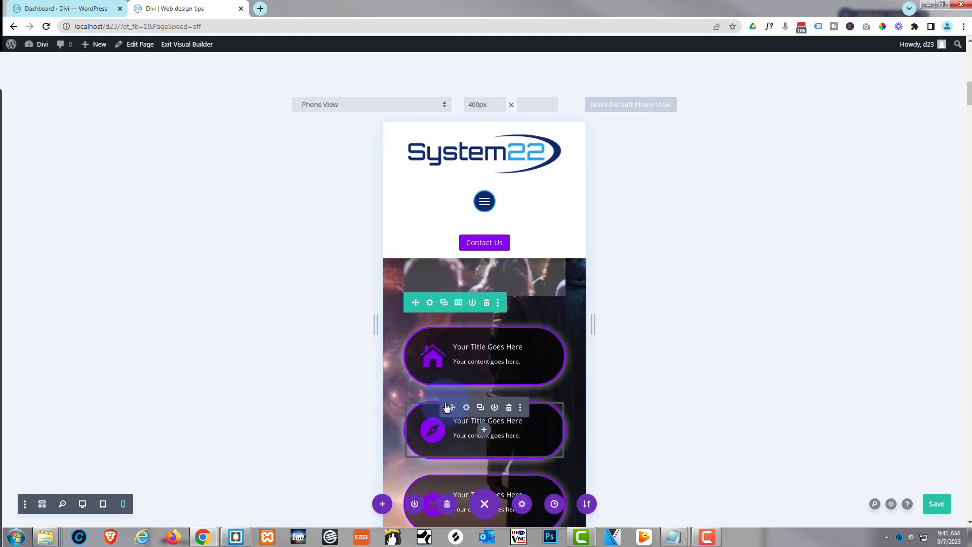
pyautogui.scroll(1, 447, 407)
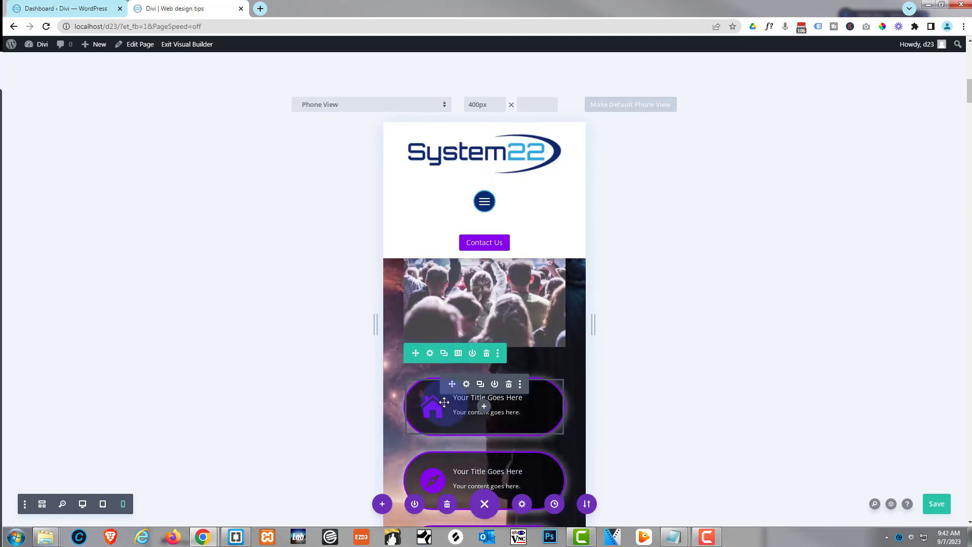
# - Return the page preview to desktop view and bring up the blurb card grid
pyautogui.click(82, 504)
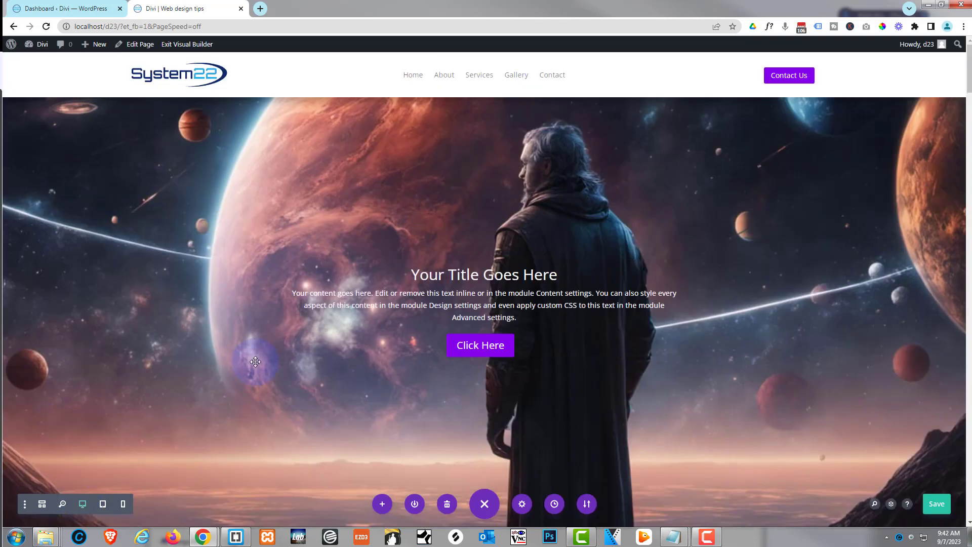
pyautogui.scroll(-4, 255, 361)
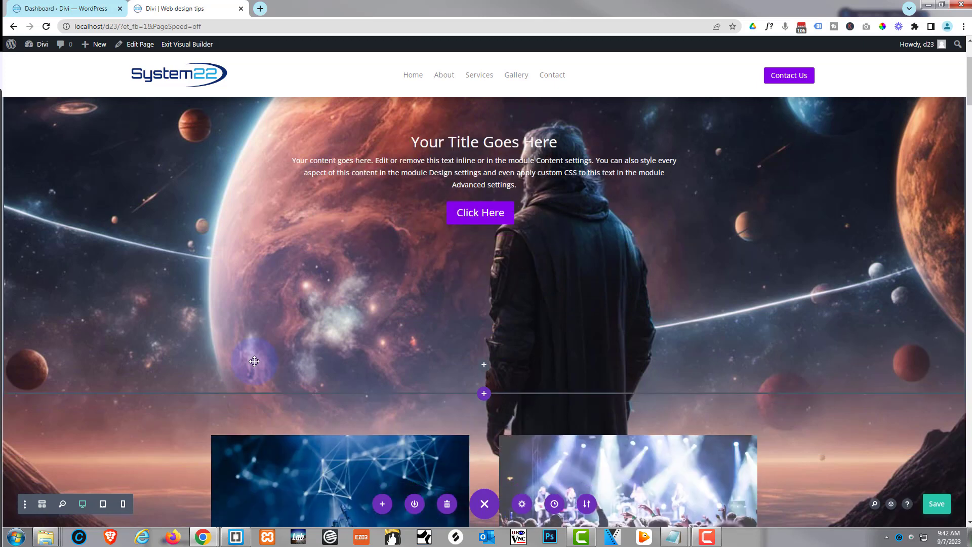
pyautogui.scroll(-5, 254, 361)
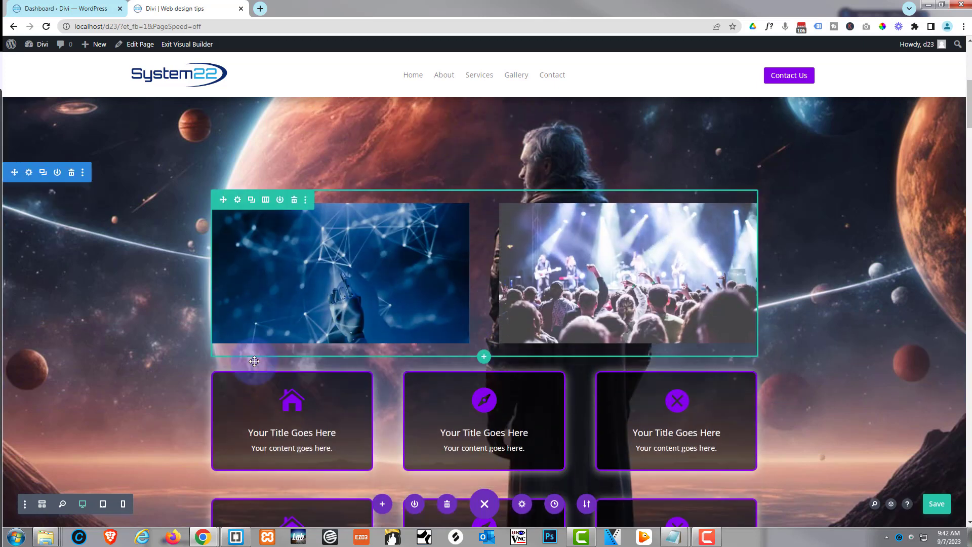
# - Add the tablet-only custom CSS display:flex to the main element of the first blurb row and save the row settings
pyautogui.scroll(-1, 255, 361)
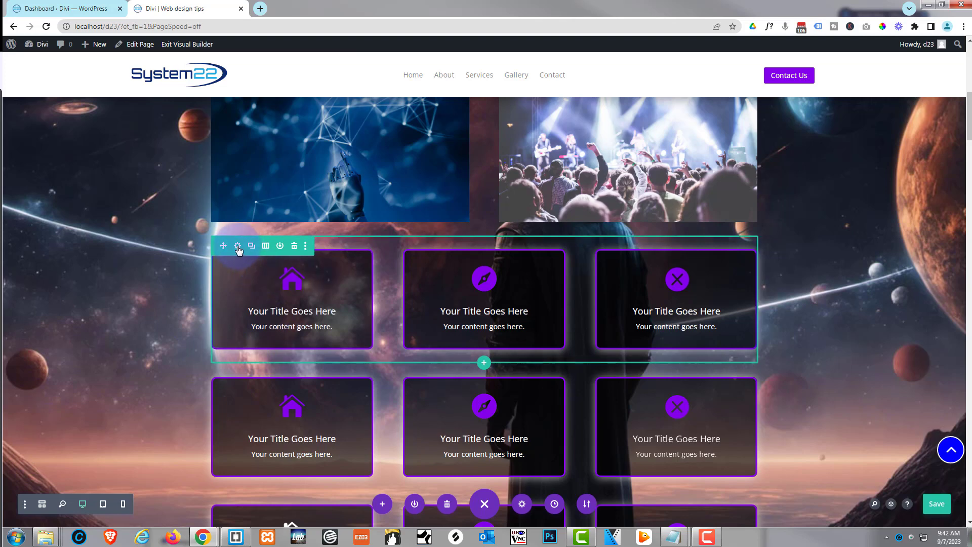
pyautogui.click(238, 249)
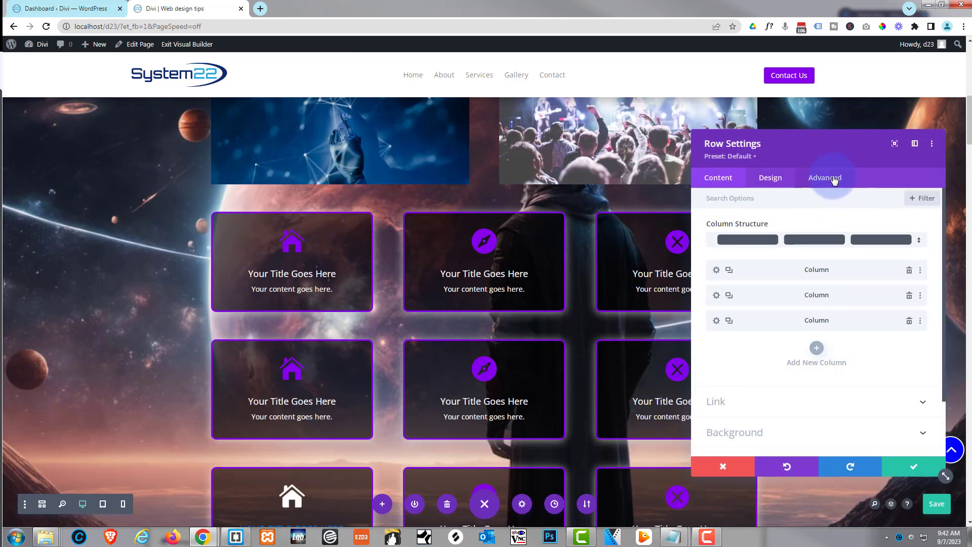
pyautogui.click(834, 180)
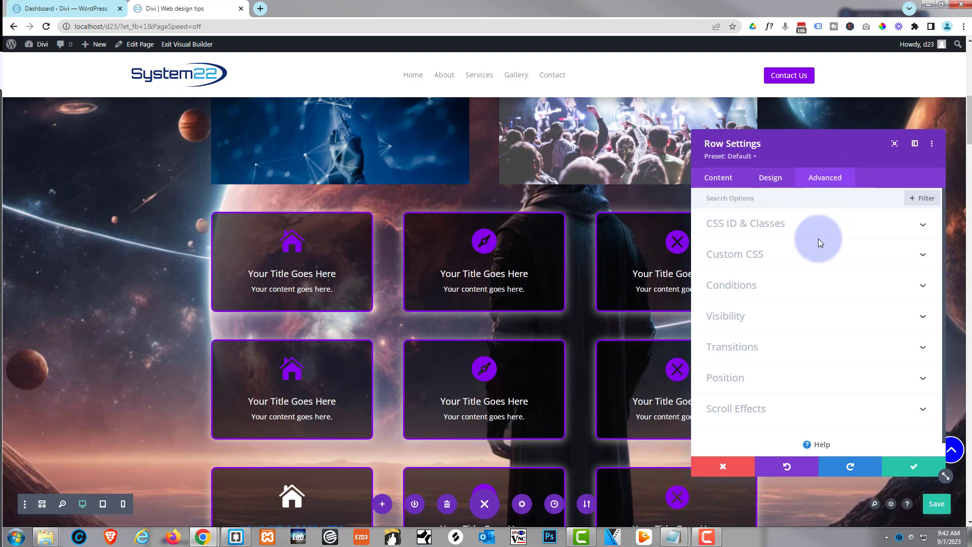
pyautogui.click(813, 258)
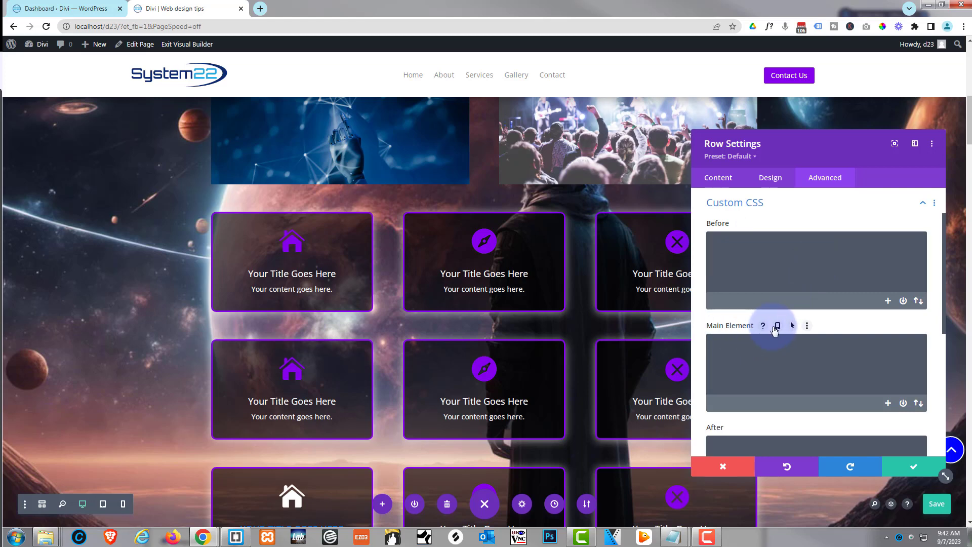
pyautogui.click(779, 327)
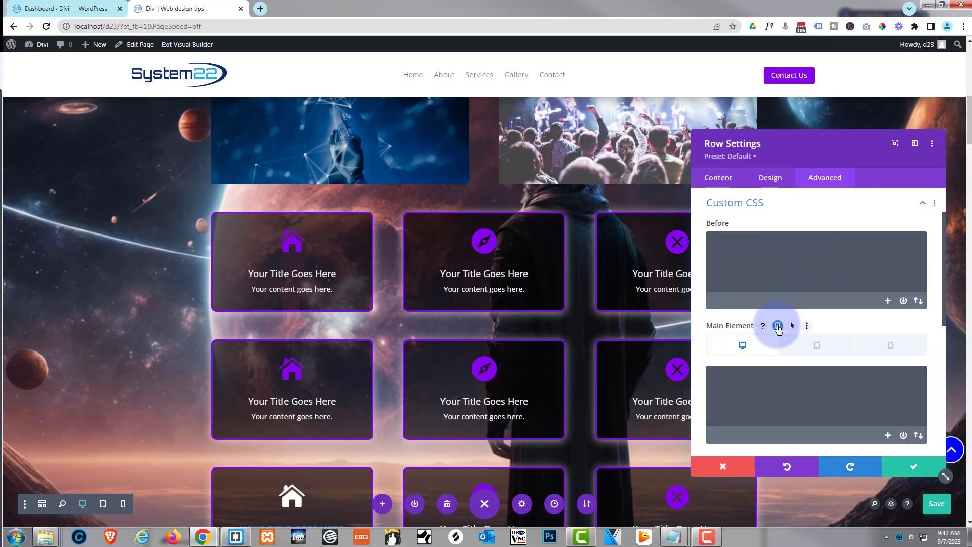
pyautogui.click(816, 348)
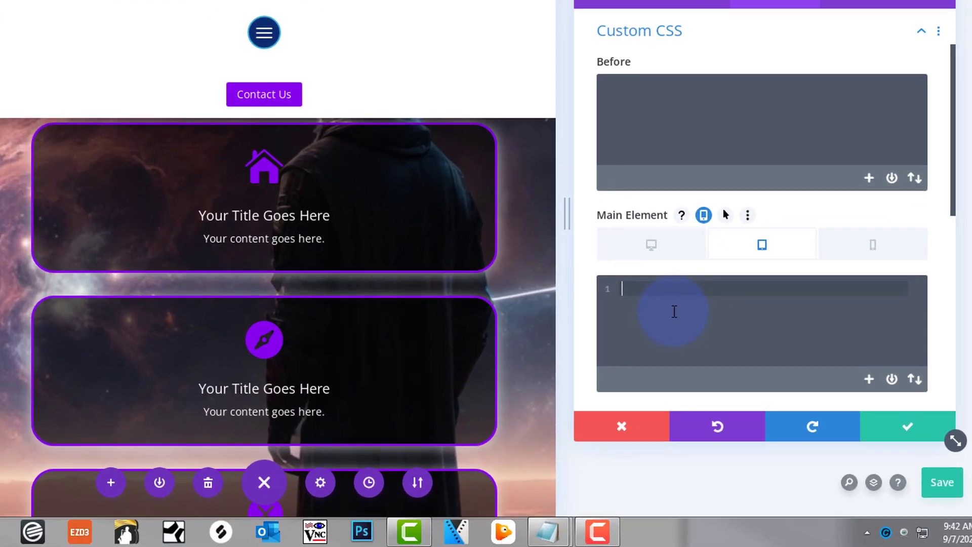
pyautogui.write('y:')
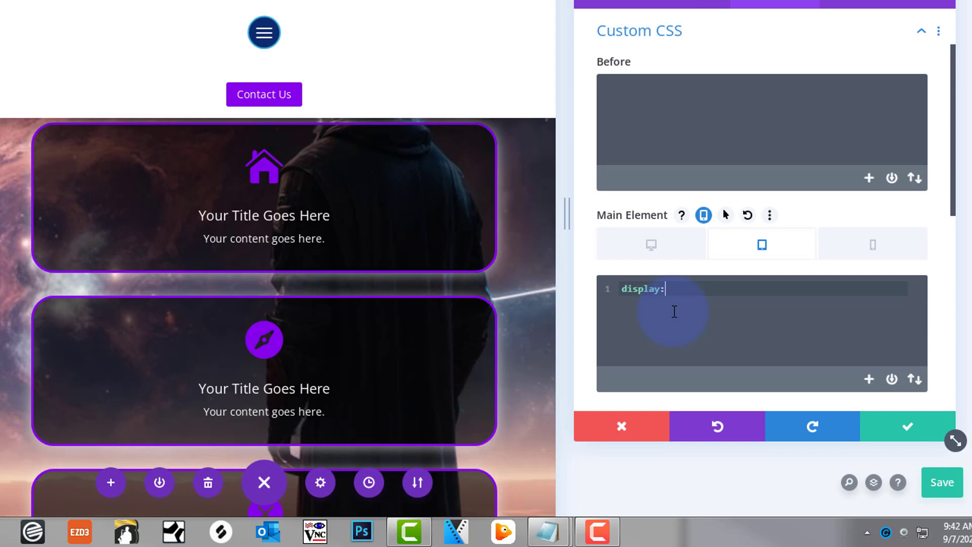
pyautogui.write('flex')
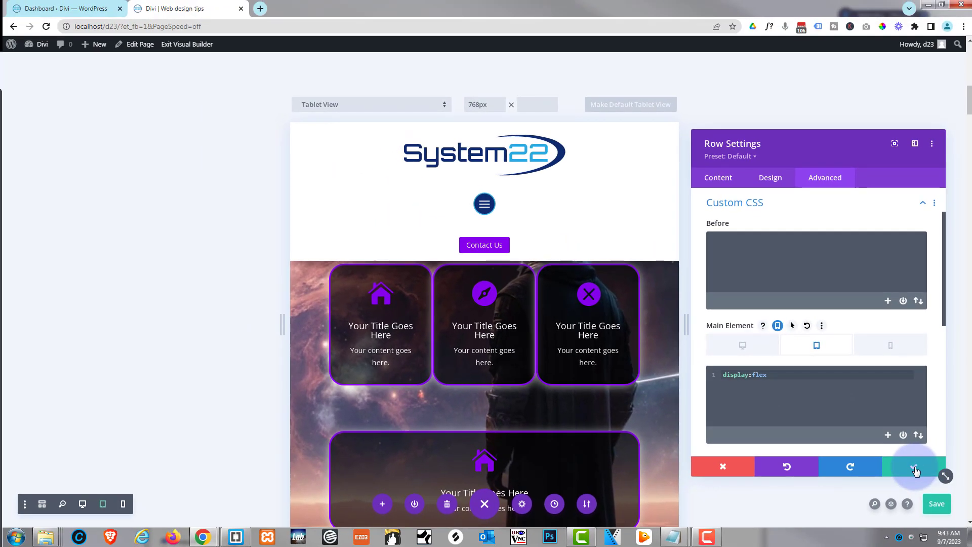
pyautogui.click(916, 469)
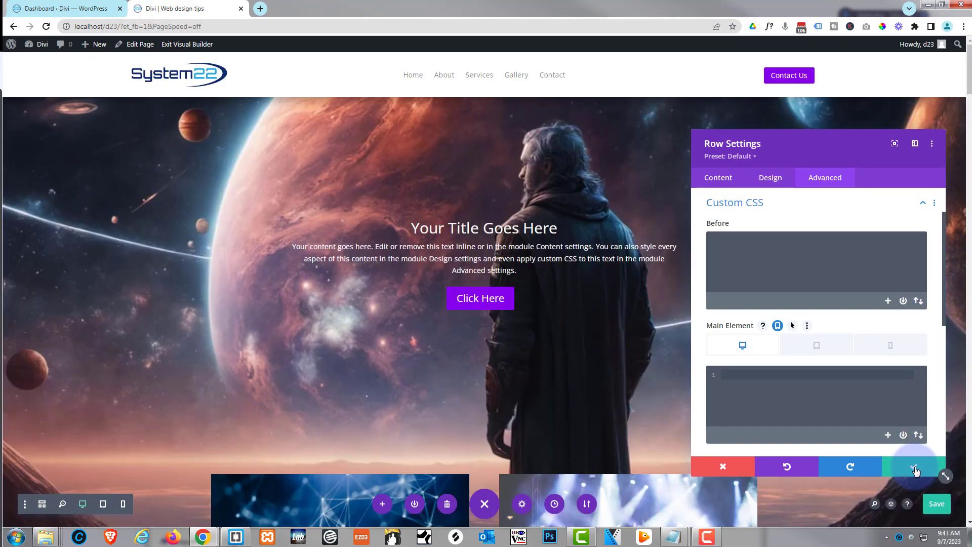
# - Give the first row's home blurb tablet-only left and right margins of 5px and save the module
pyautogui.scroll(-9, 689, 310)
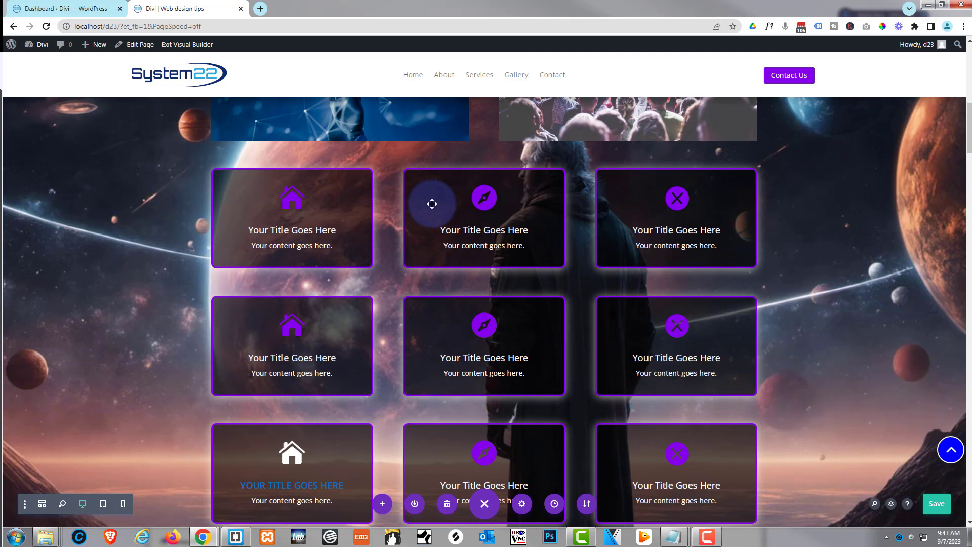
pyautogui.scroll(-1, 355, 203)
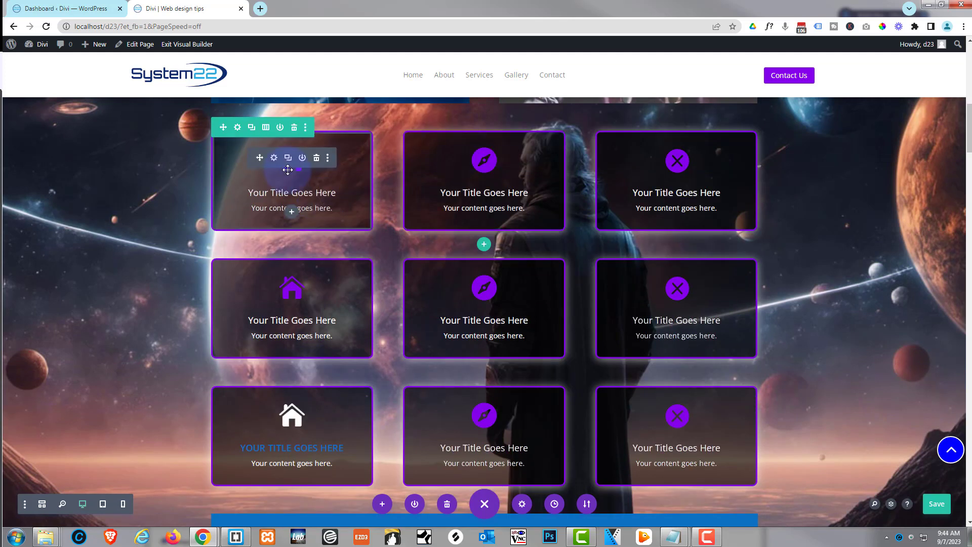
pyautogui.click(274, 159)
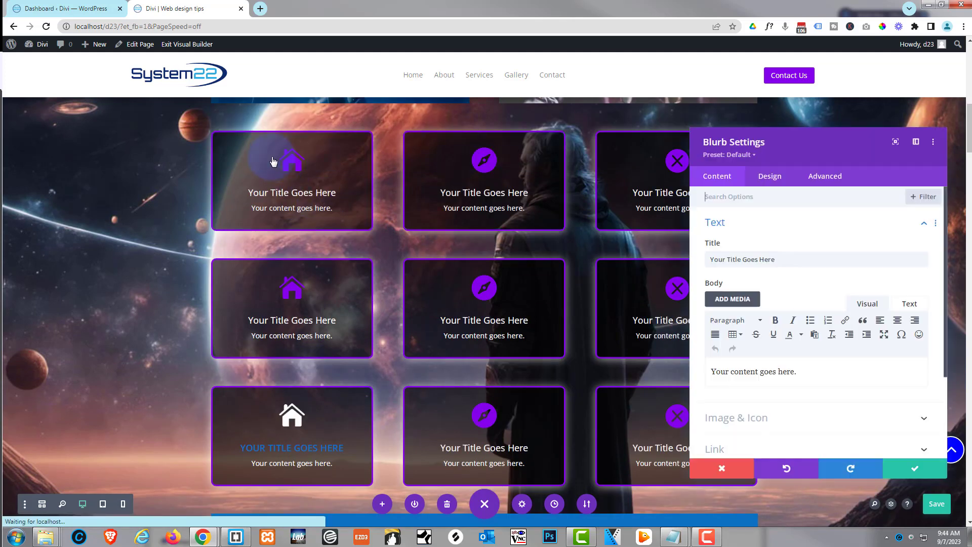
pyautogui.click(770, 179)
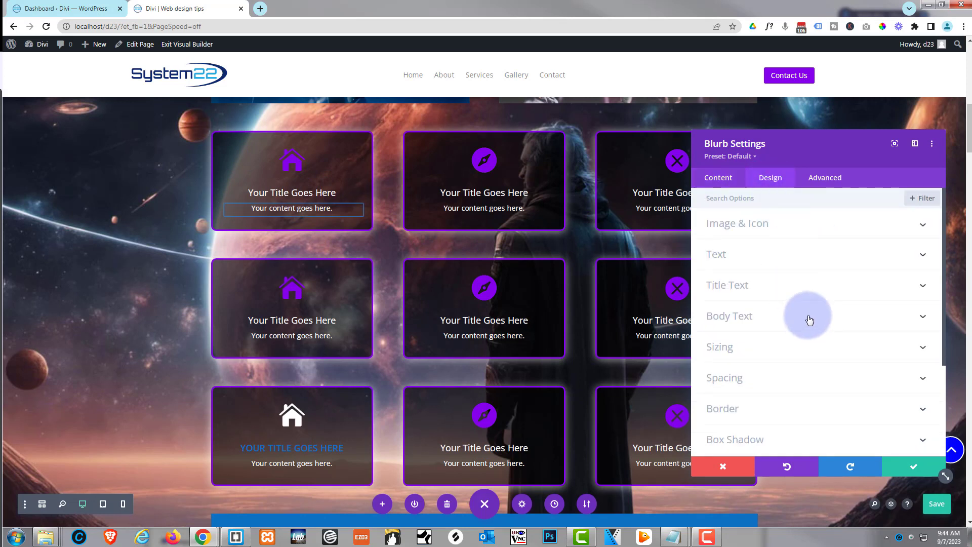
pyautogui.click(799, 379)
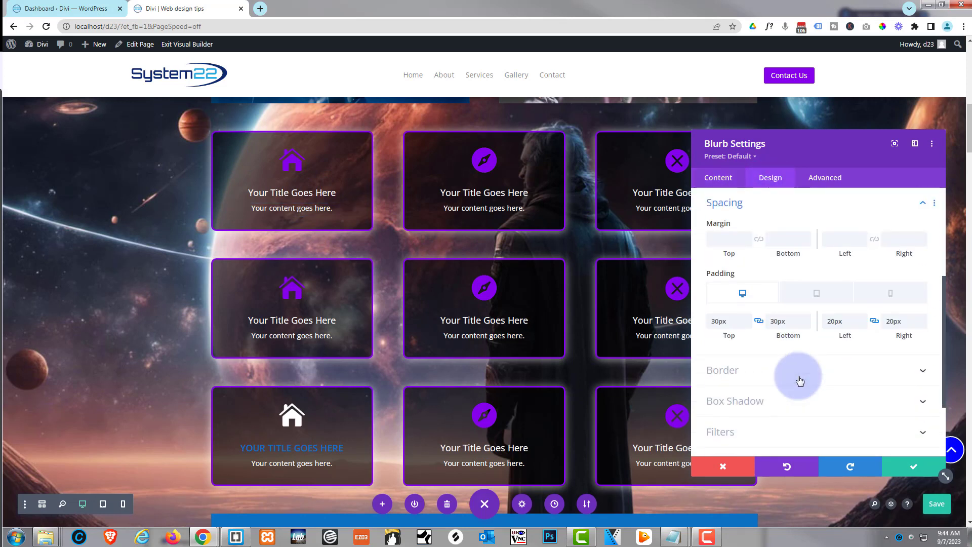
pyautogui.moveTo(810, 239)
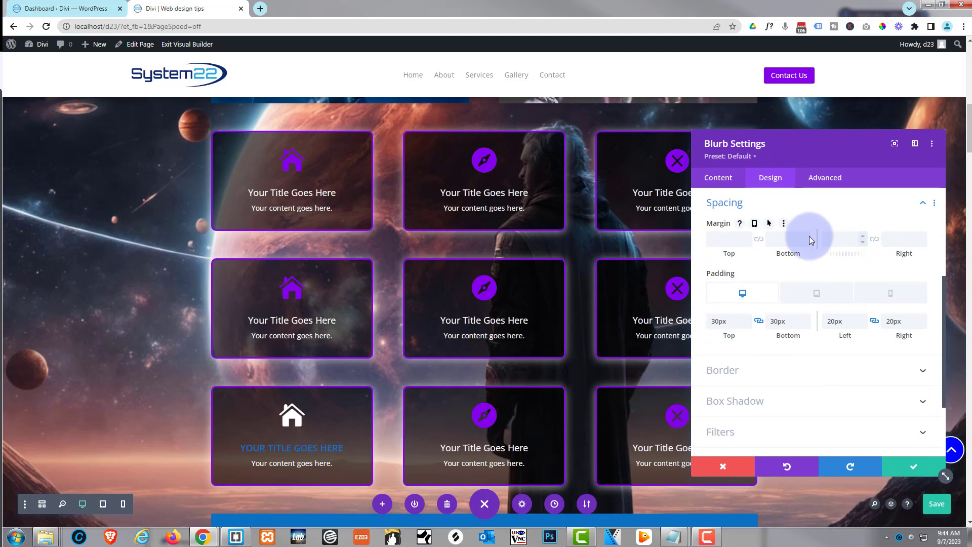
pyautogui.click(755, 224)
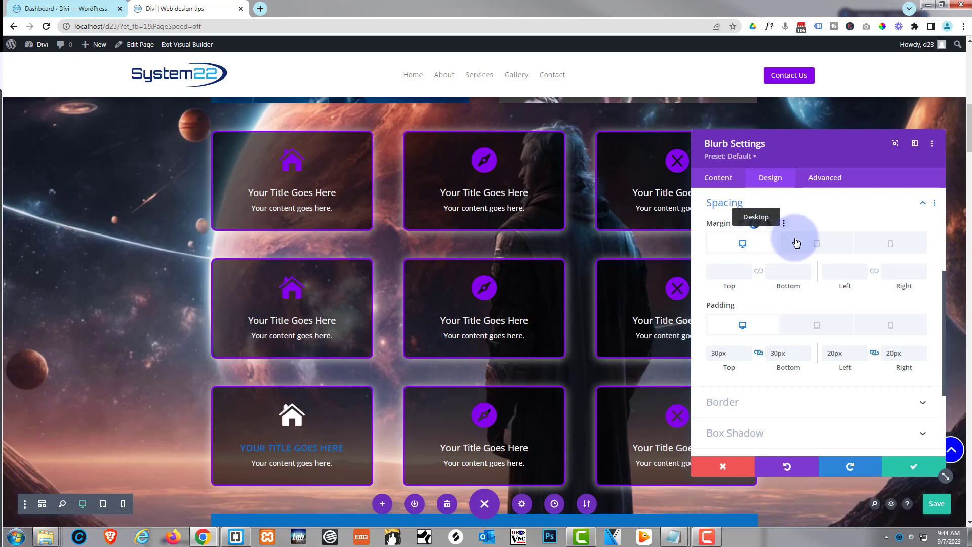
pyautogui.click(832, 246)
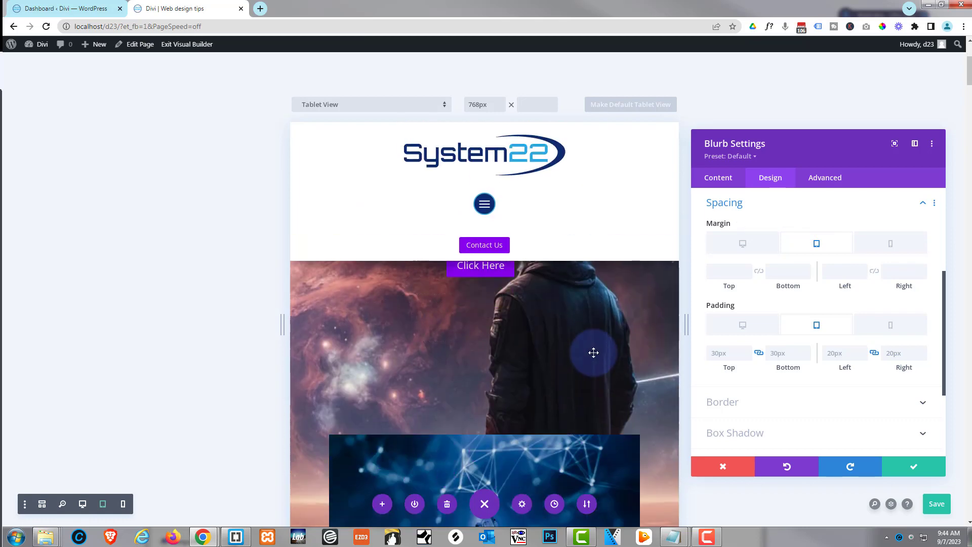
pyautogui.scroll(-2, 590, 353)
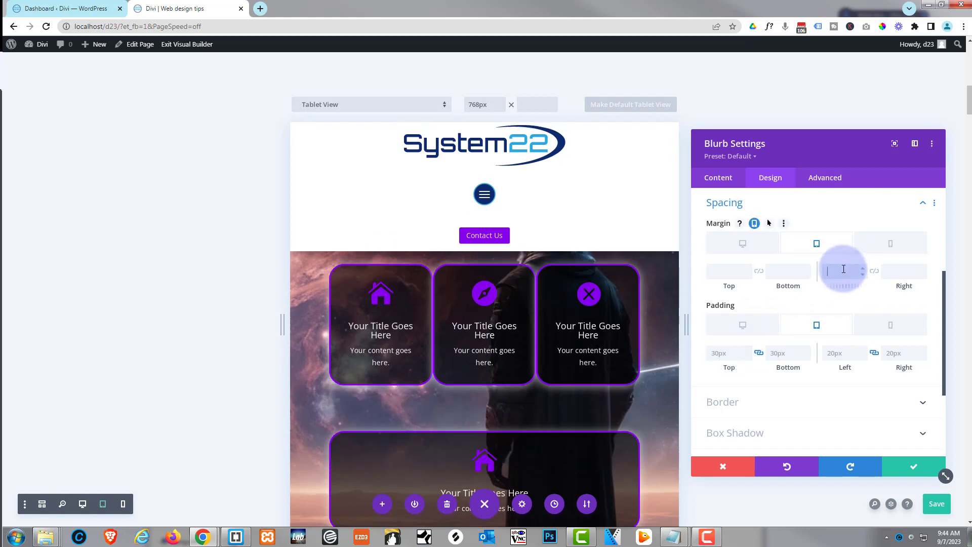
pyautogui.click(844, 269)
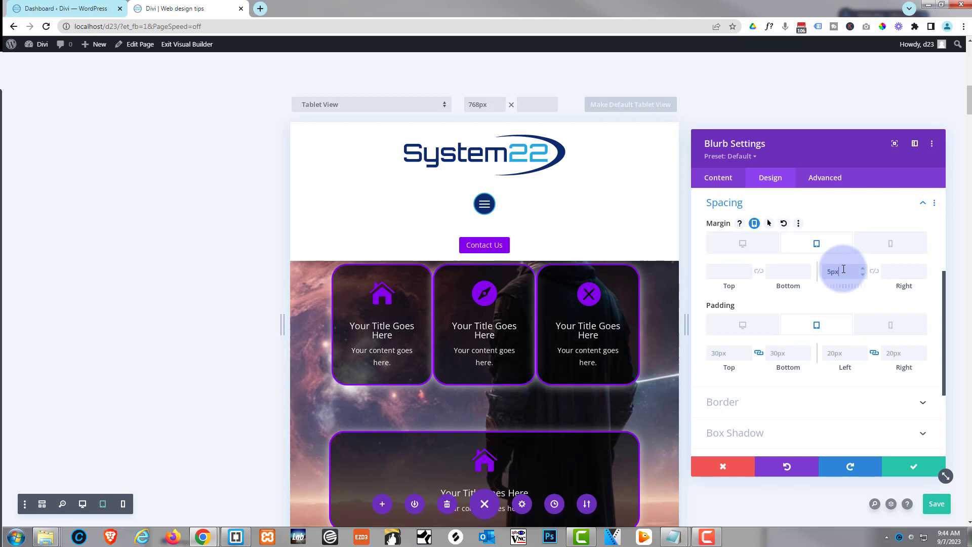
pyautogui.click(876, 272)
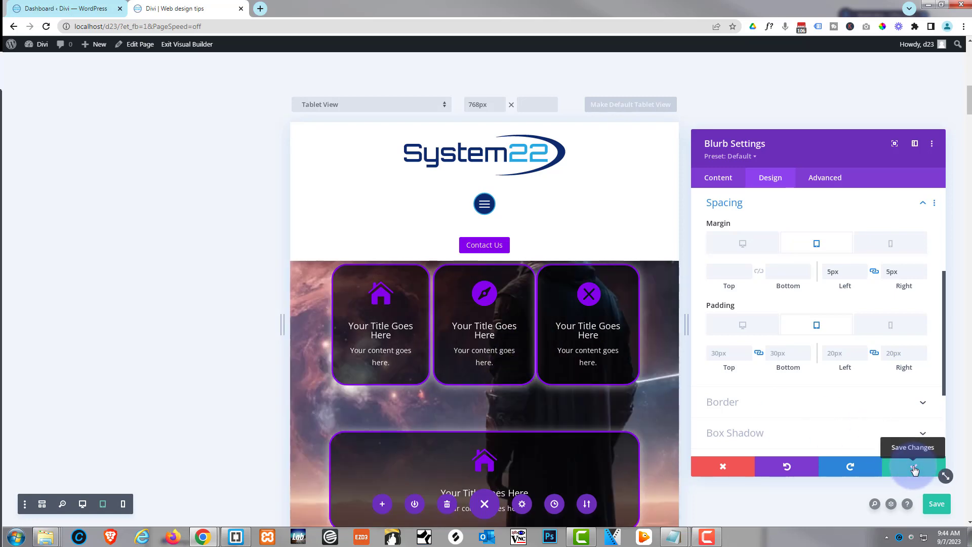
pyautogui.click(914, 470)
# - Extend the first home blurb's styles to all blurbs throughout its row
pyautogui.scroll(-3, 621, 379)
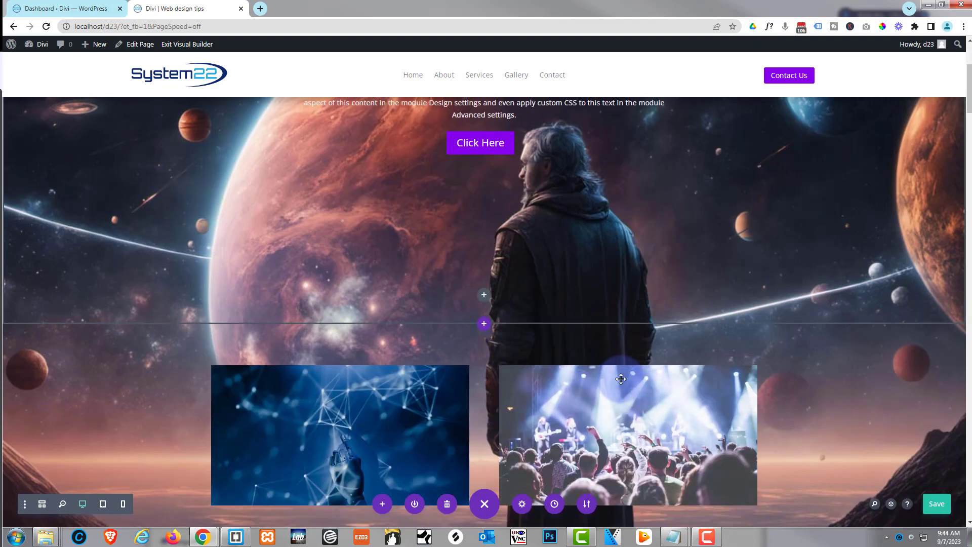
pyautogui.scroll(-8, 621, 379)
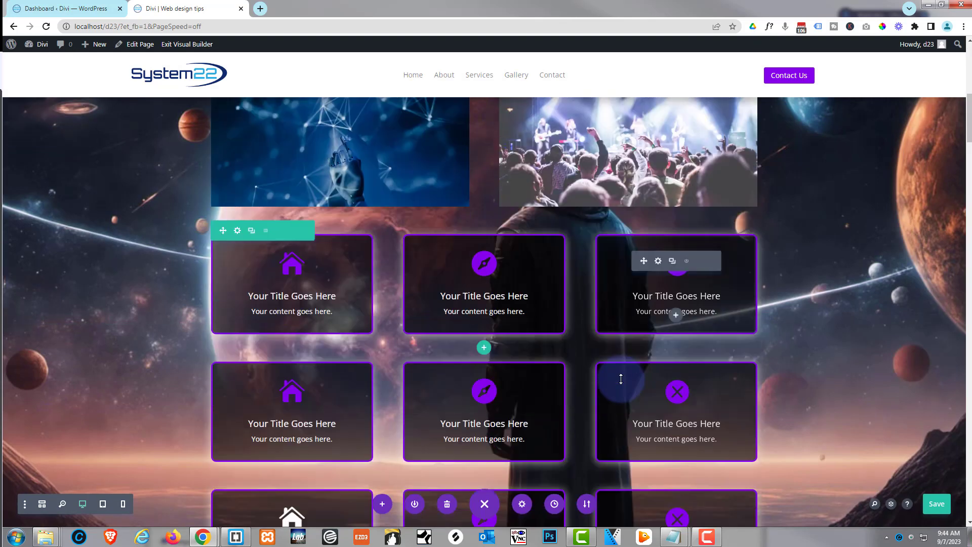
pyautogui.scroll(2, 489, 335)
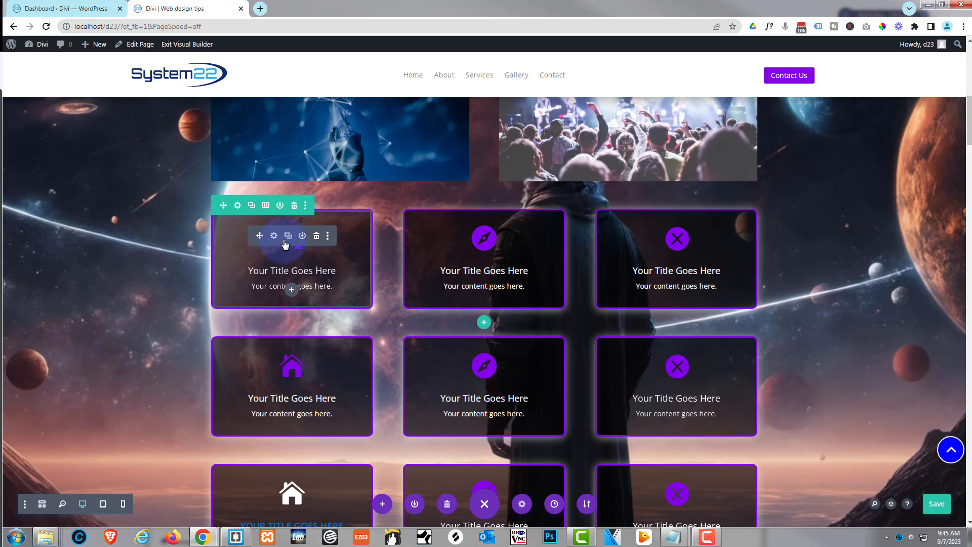
pyautogui.rightClick(285, 244)
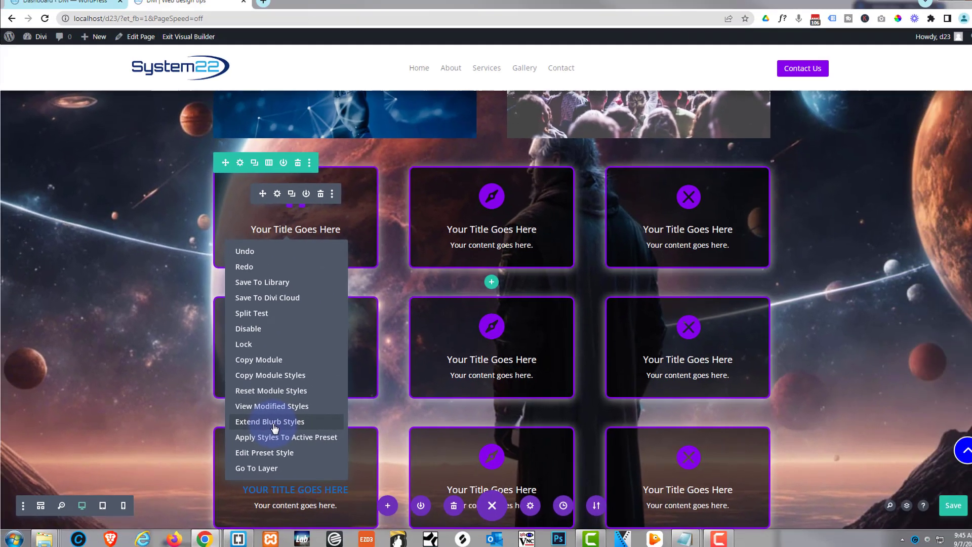
pyautogui.click(428, 423)
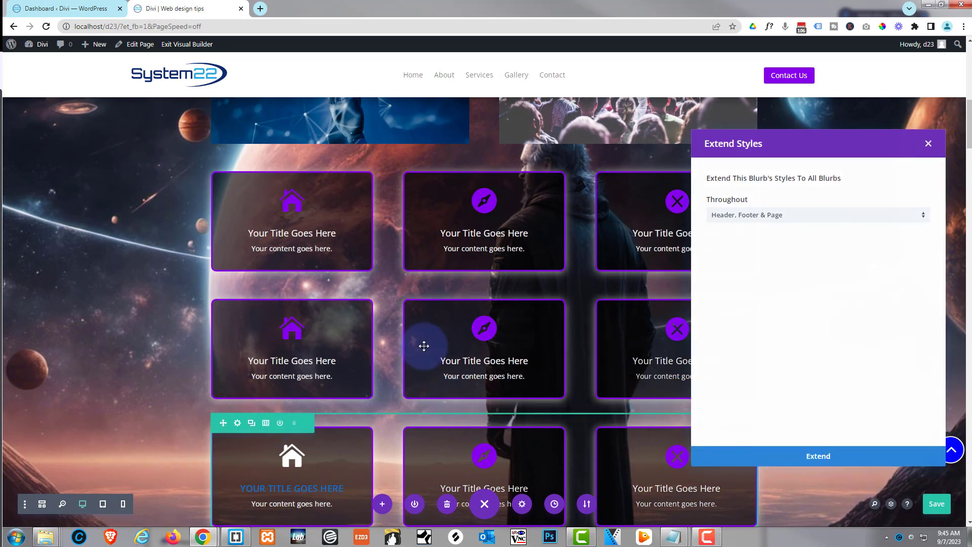
pyautogui.click(799, 221)
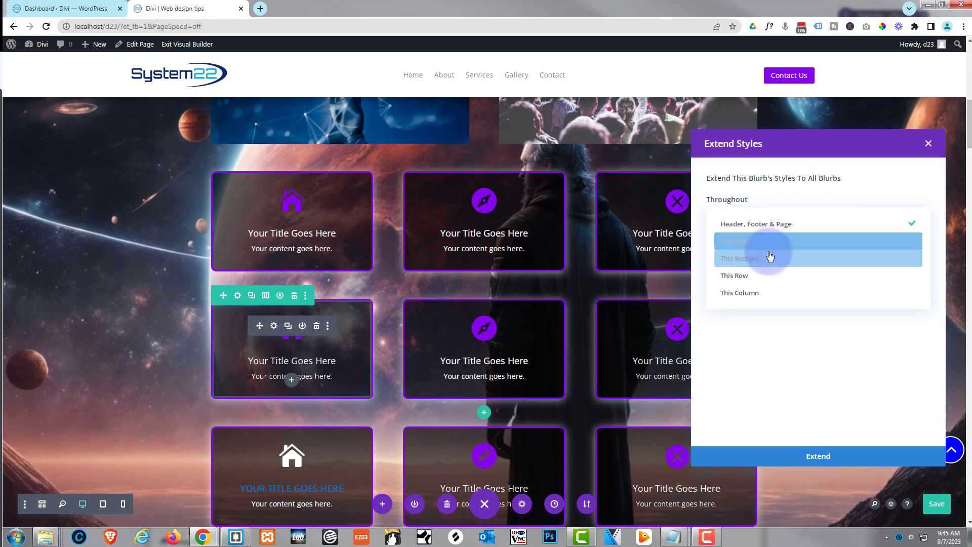
pyautogui.click(759, 276)
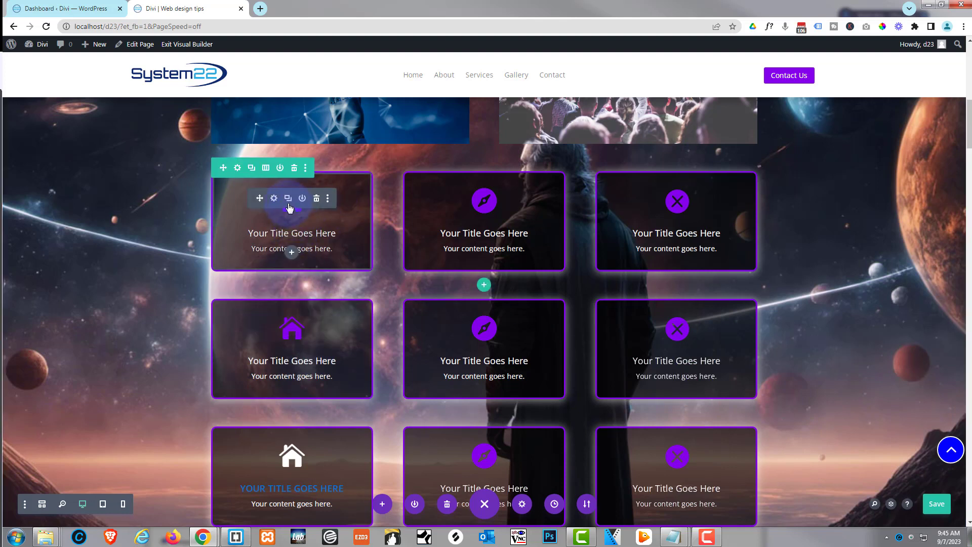
# - Copy the first row's home blurb styles and paste them onto the home blurbs of the second and third rows
pyautogui.rightClick(289, 207)
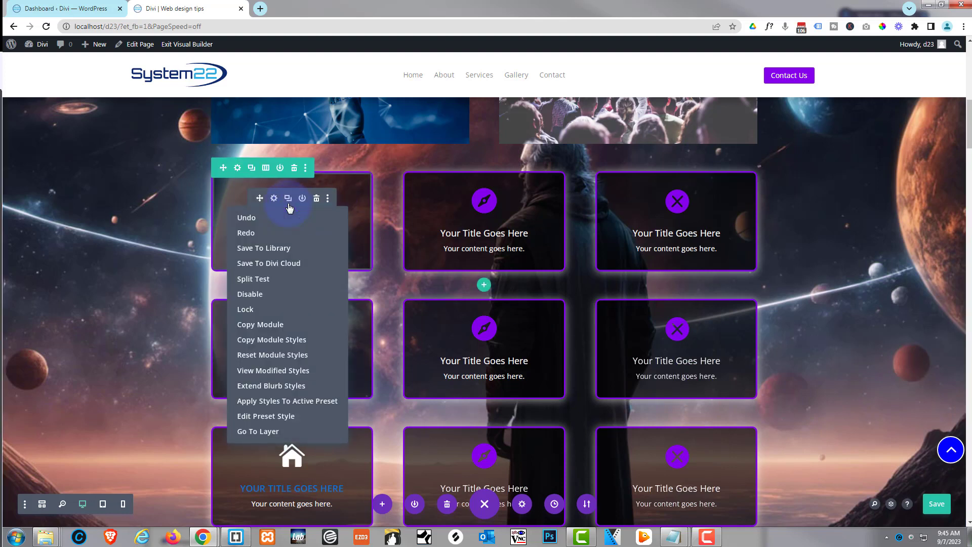
pyautogui.click(291, 340)
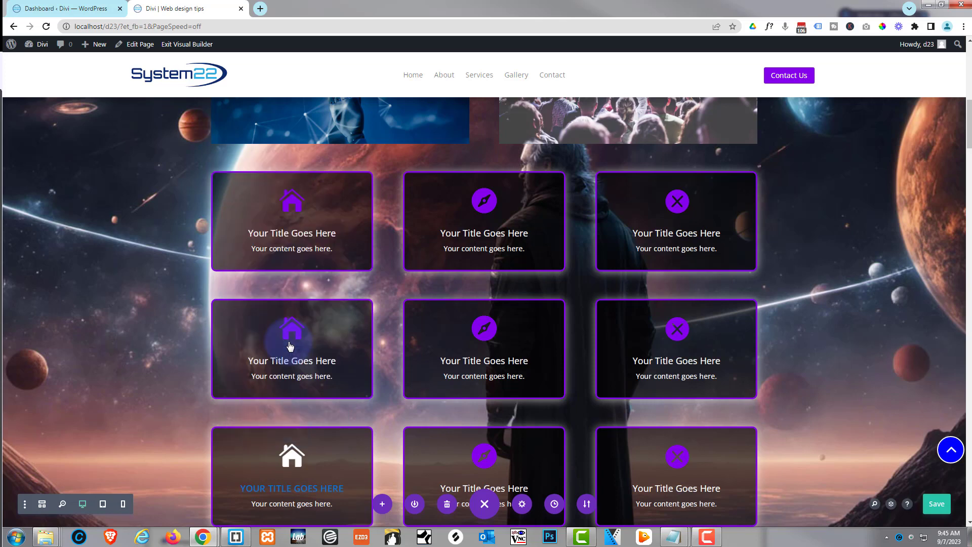
pyautogui.rightClick(324, 346)
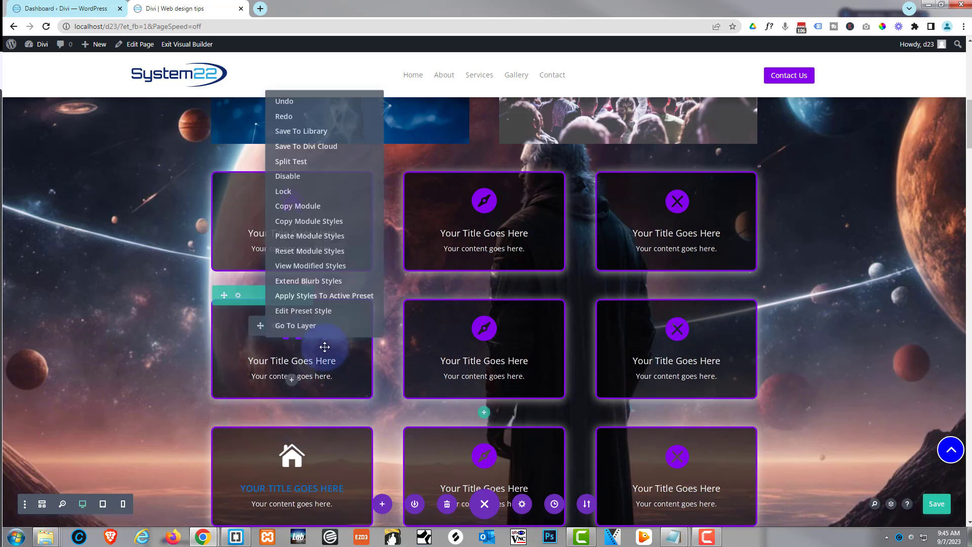
pyautogui.click(301, 242)
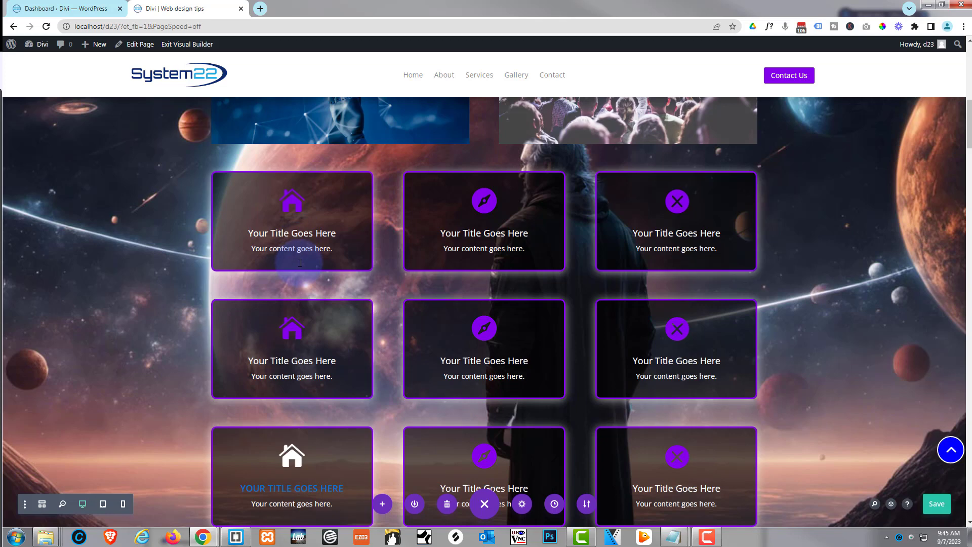
pyautogui.scroll(-3, 299, 262)
pyautogui.rightClick(327, 288)
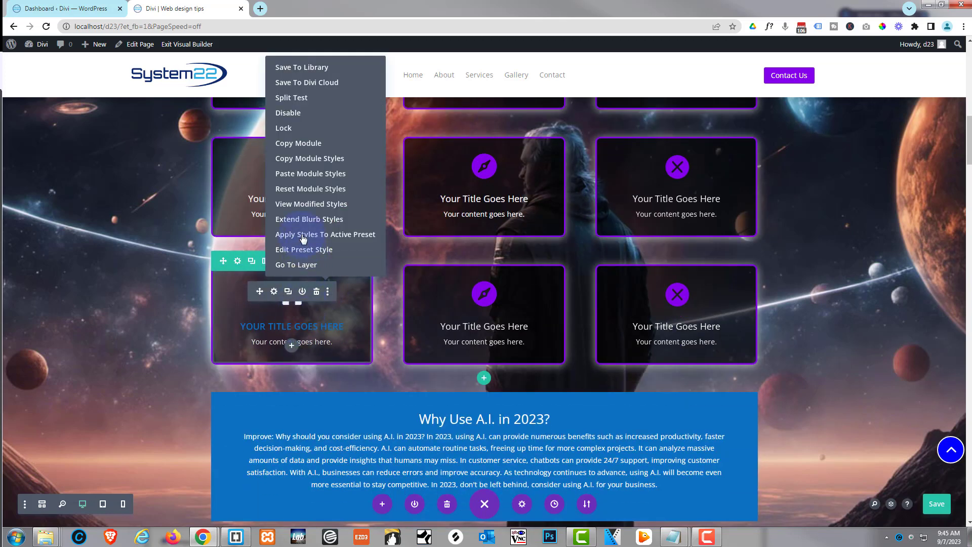
pyautogui.click(306, 178)
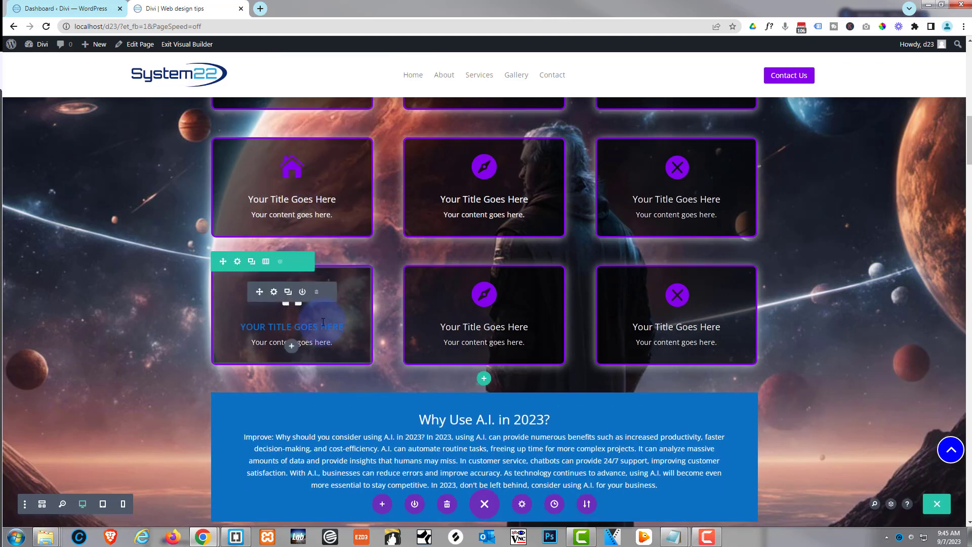
# - Extend the updated styles of the second row's home blurb to the blurbs beside it
pyautogui.rightClick(278, 253)
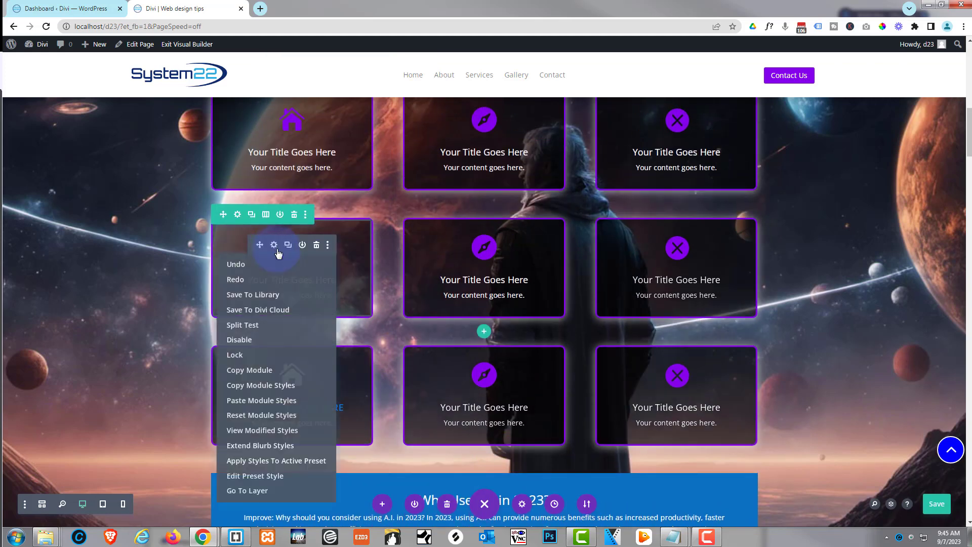
pyautogui.click(281, 424)
pyautogui.scroll(1, 413, 305)
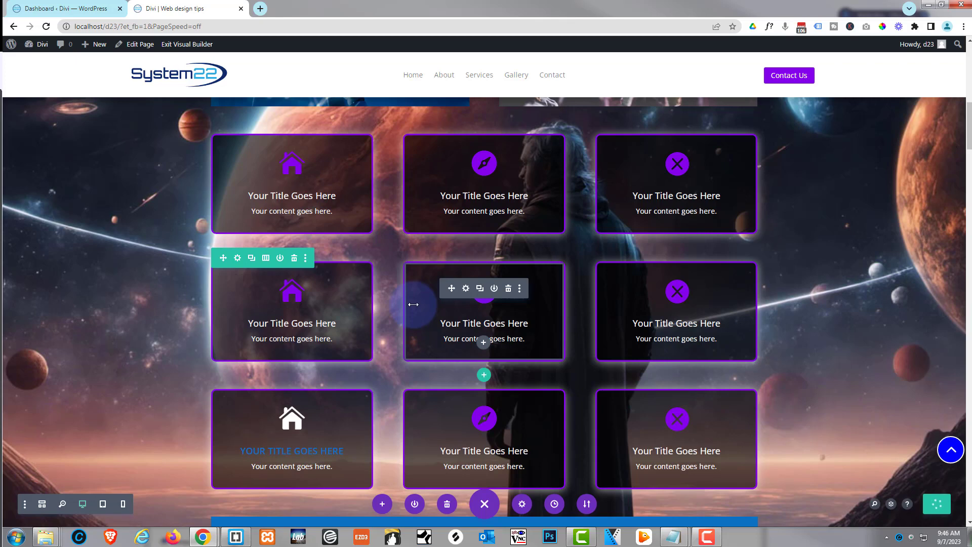
# - In phone view, give the first blurb row a phone-only main element CSS of display:block;
pyautogui.click(123, 506)
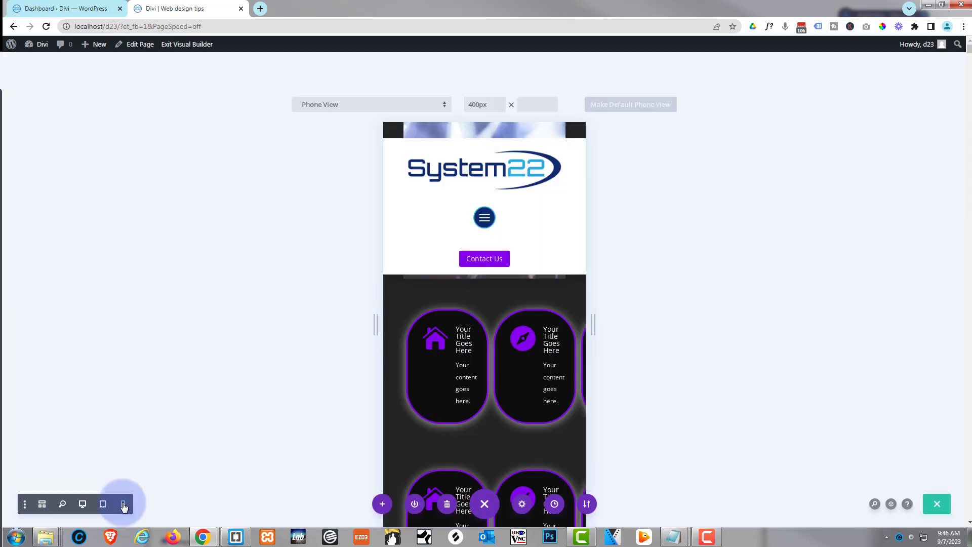
pyautogui.scroll(-2, 431, 370)
pyautogui.scroll(-10, 431, 370)
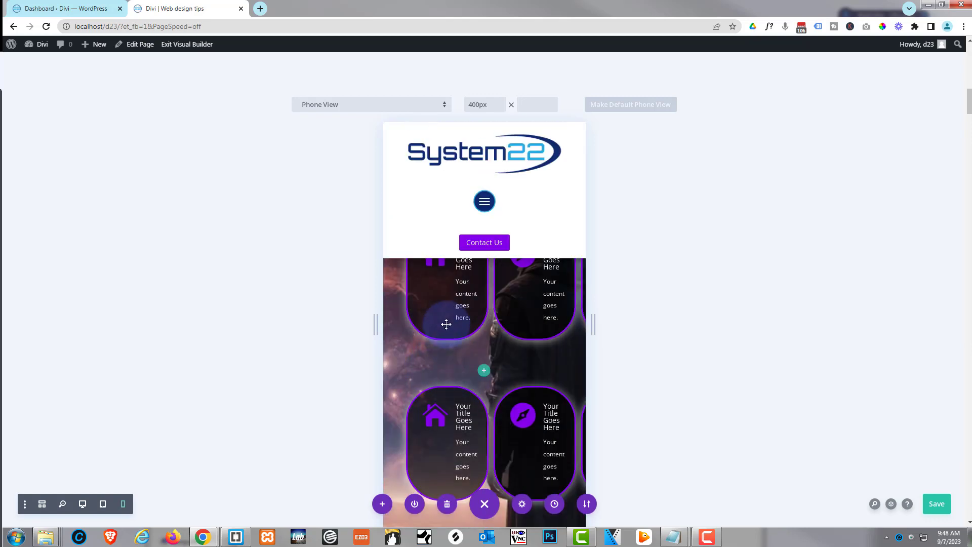
pyautogui.scroll(2, 451, 380)
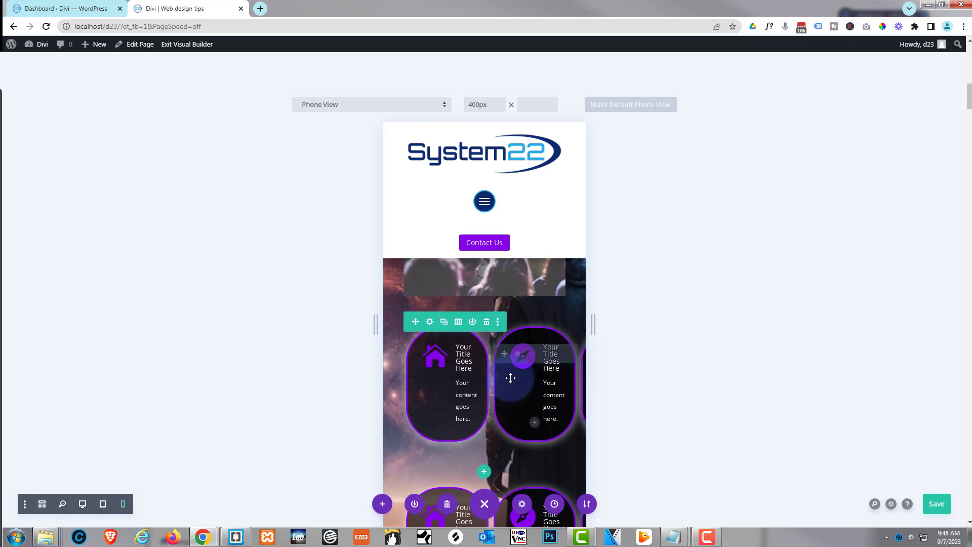
pyautogui.click(430, 323)
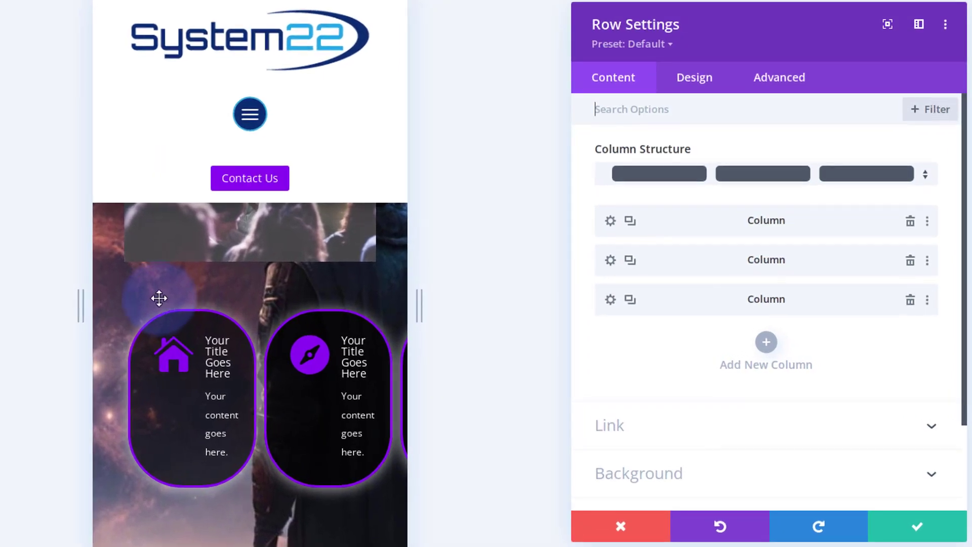
pyautogui.click(791, 78)
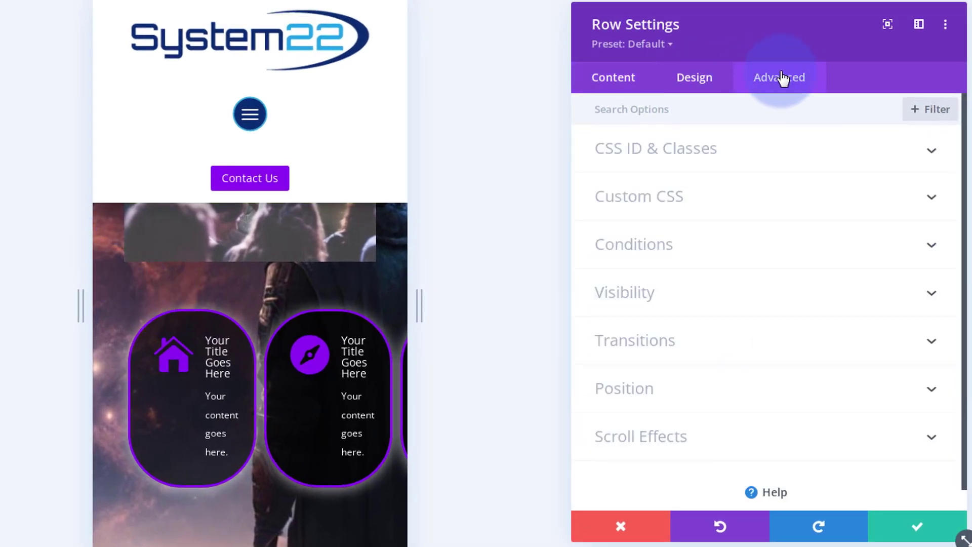
pyautogui.click(739, 198)
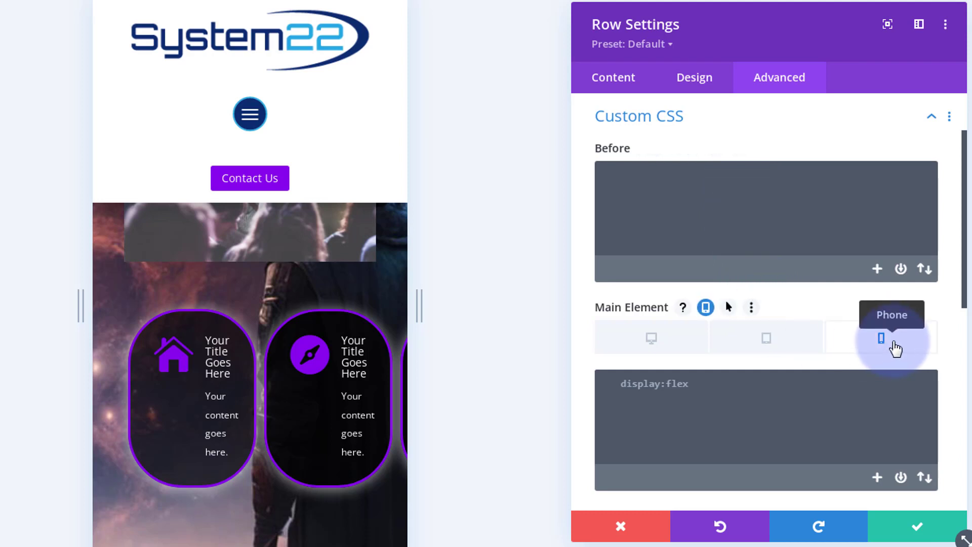
pyautogui.click(653, 381)
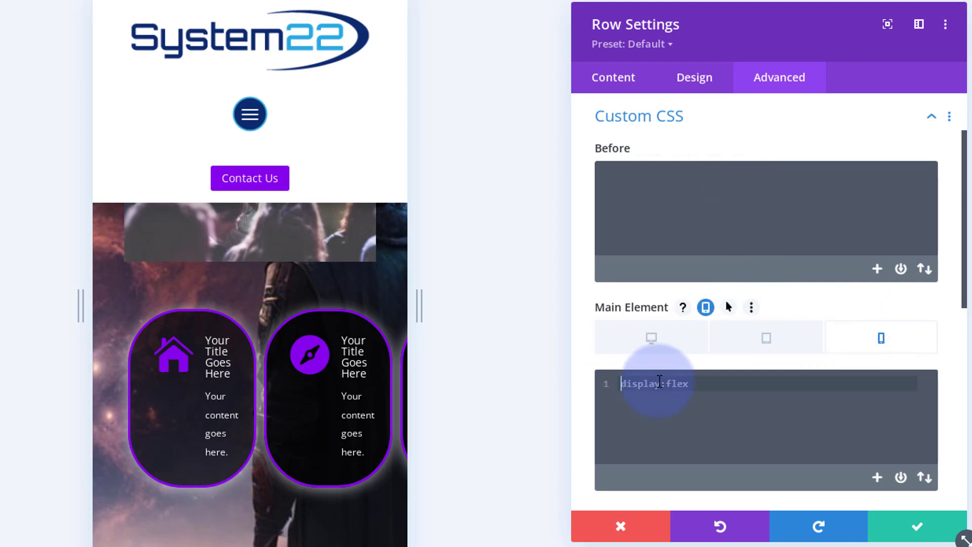
pyautogui.write('d')
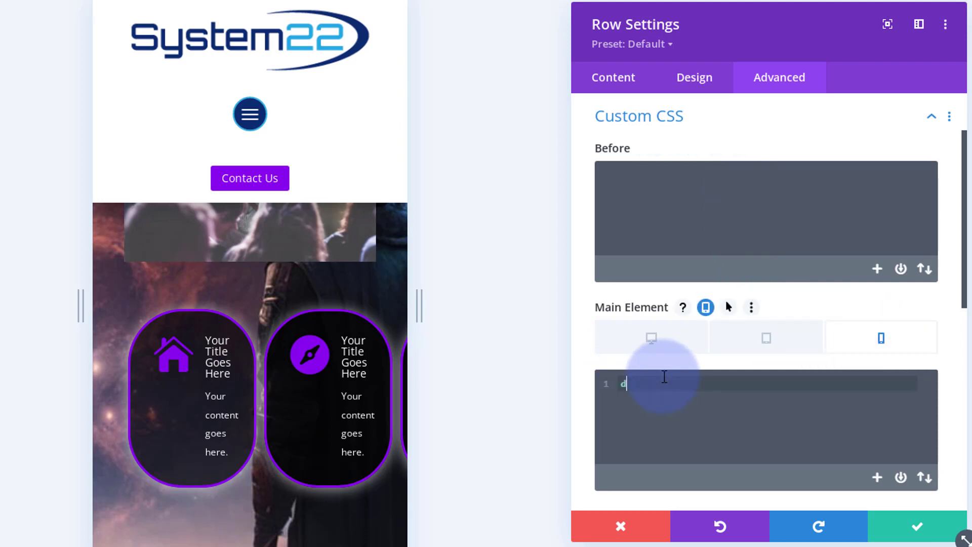
pyautogui.write('isplay:bloc')
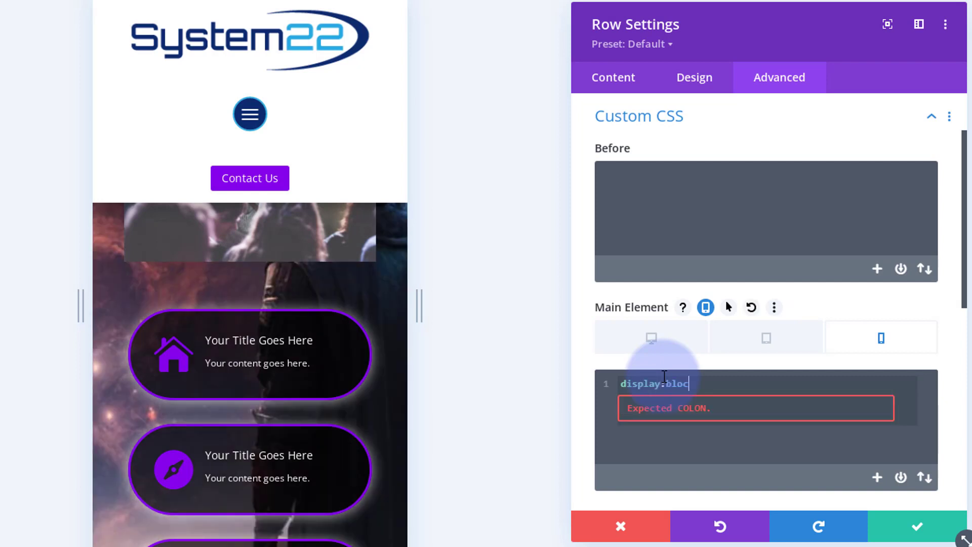
pyautogui.write('k;')
# - Check the first row's phone layout, then copy its display:block; declaration and save the row settings
pyautogui.scroll(-3, 327, 322)
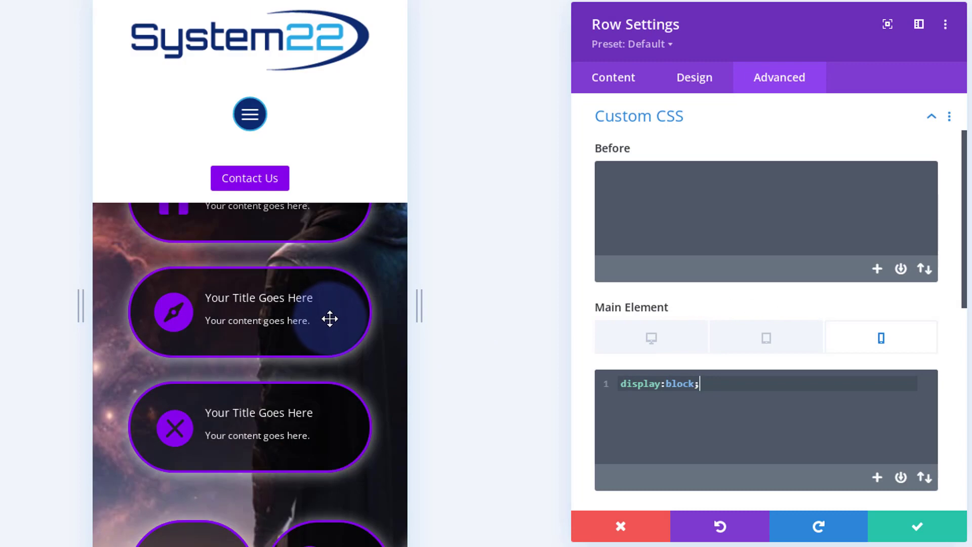
pyautogui.scroll(3, 329, 318)
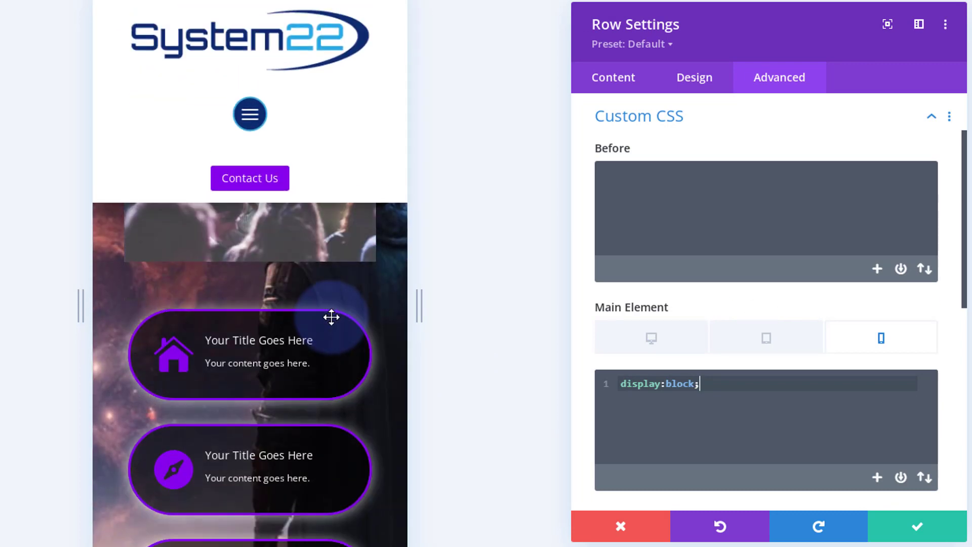
pyautogui.scroll(-2, 331, 317)
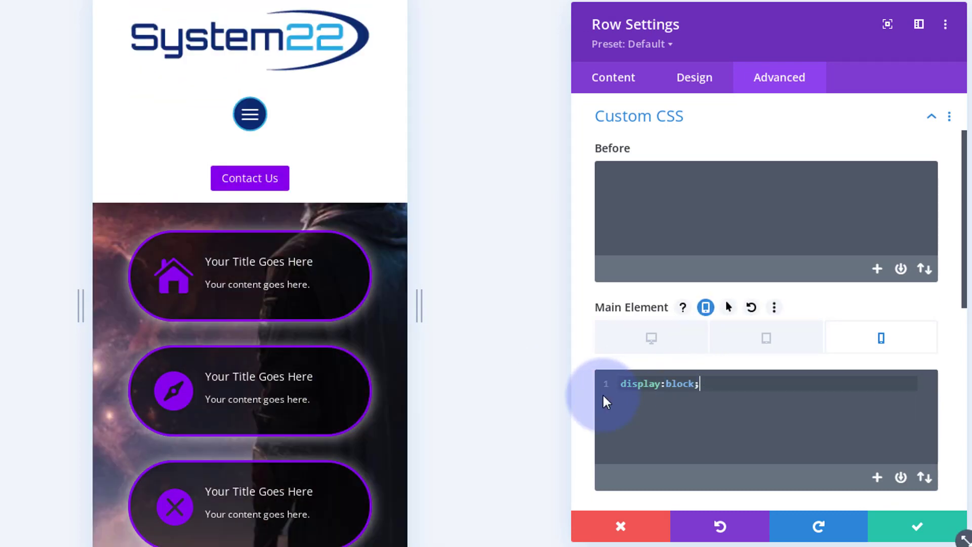
pyautogui.click(610, 384)
pyautogui.hotkey('ctrl', 'c')
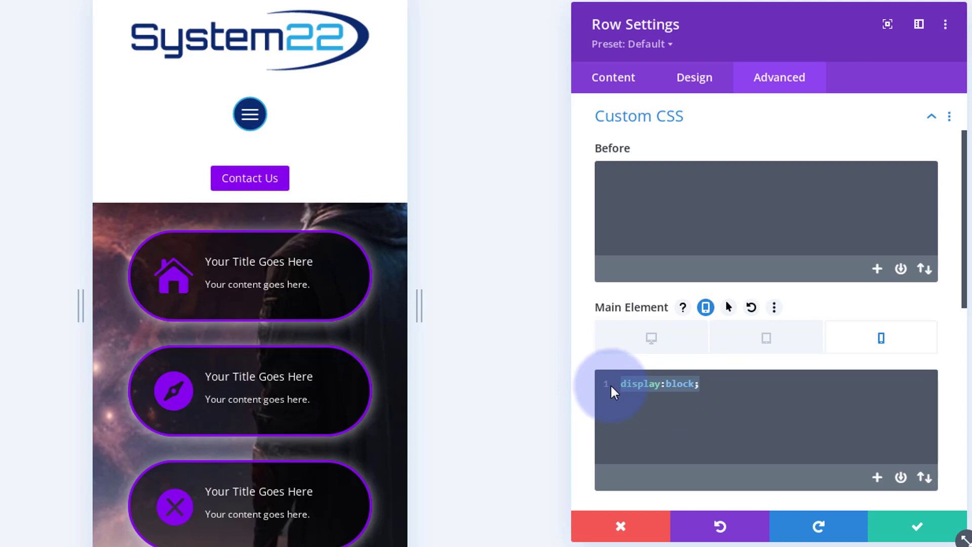
pyautogui.click(886, 529)
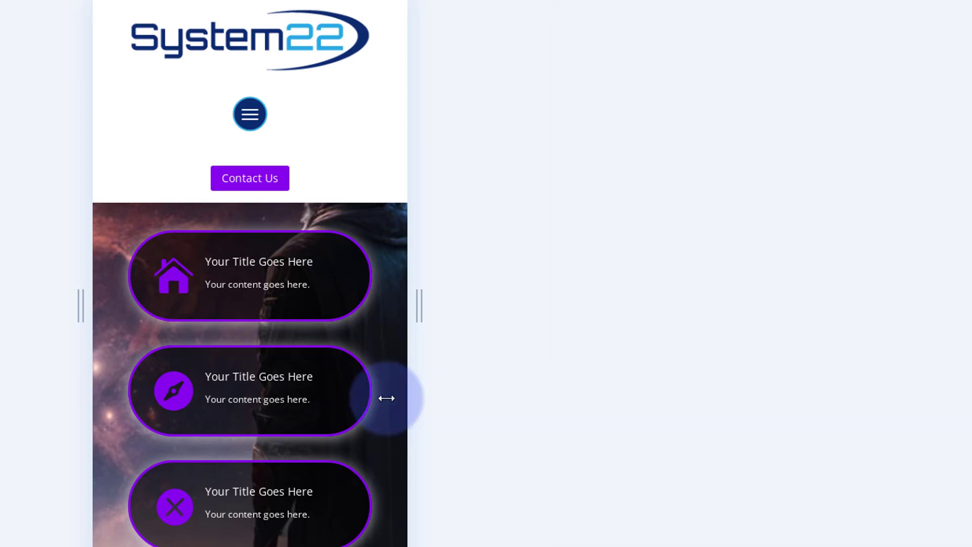
# - Paste display:block; into the second blurb row's phone-only main element CSS and save the row
pyautogui.scroll(-6, 294, 373)
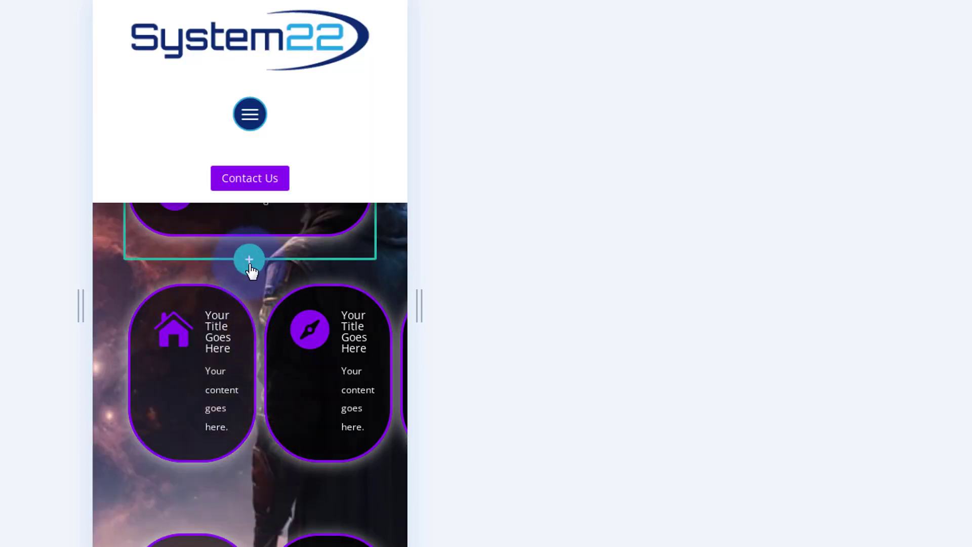
pyautogui.click(166, 279)
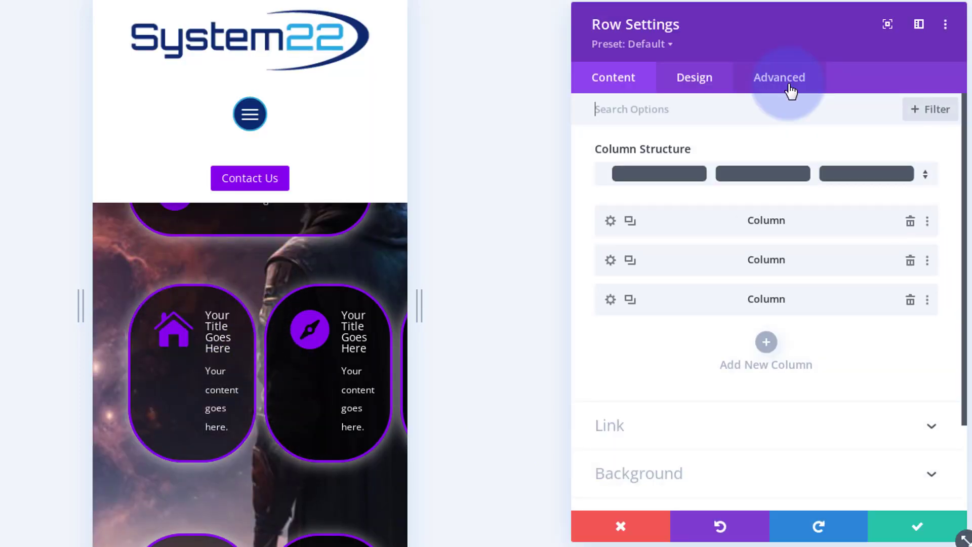
pyautogui.click(785, 83)
pyautogui.click(749, 201)
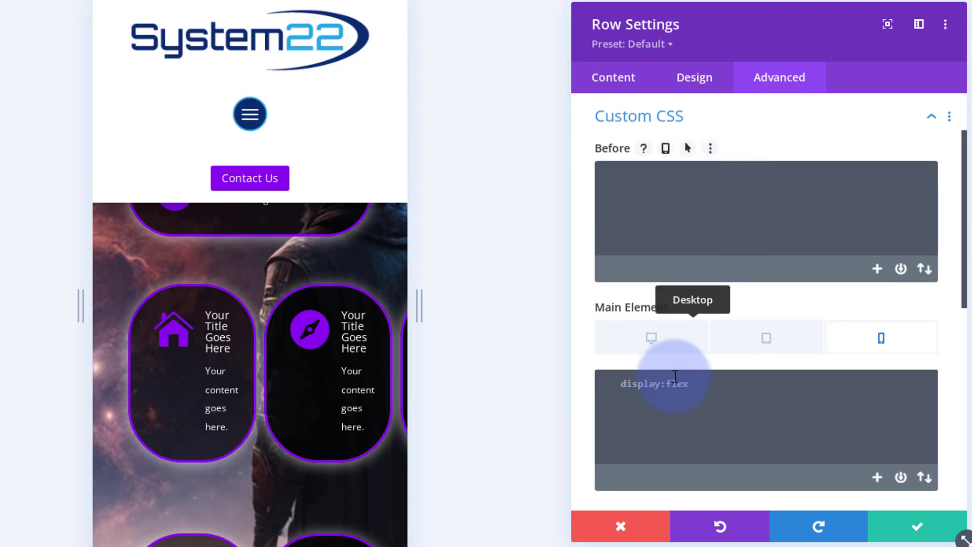
pyautogui.click(621, 383)
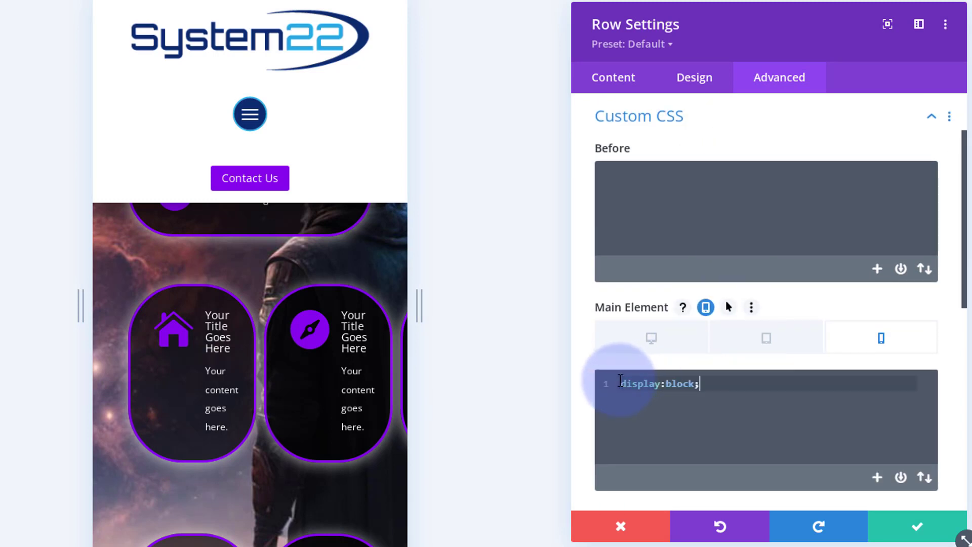
pyautogui.click(908, 532)
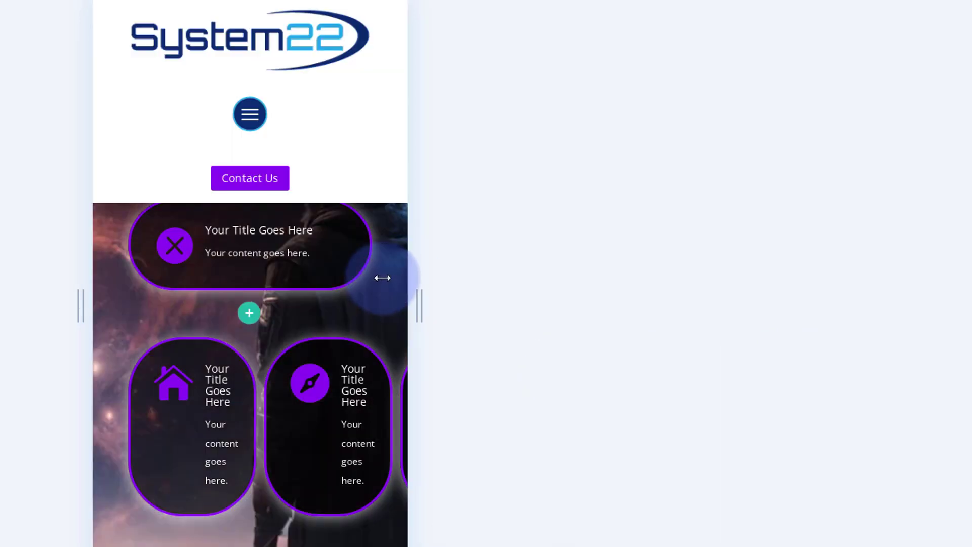
# - Paste display:block; into the third blurb row's phone-only main element CSS and save the row
pyautogui.scroll(-2, 384, 279)
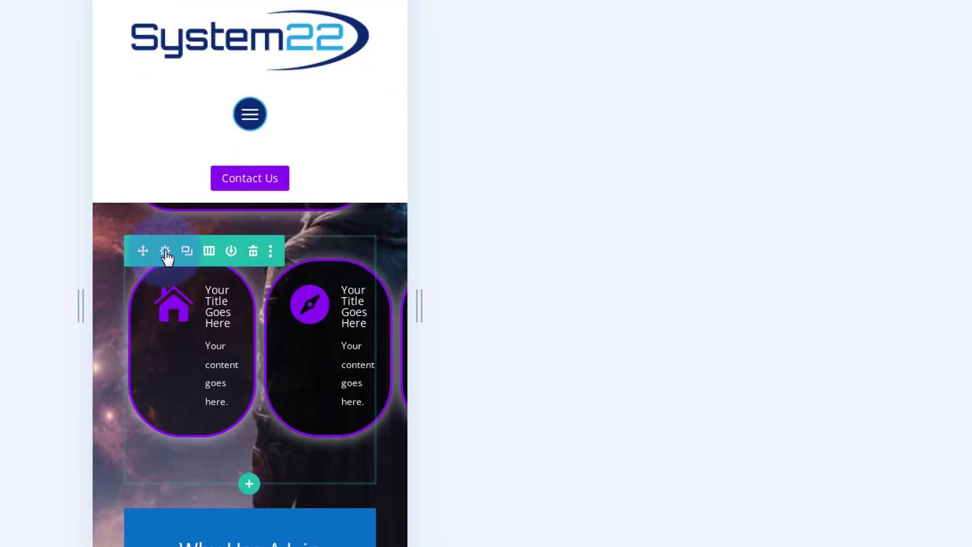
pyautogui.click(165, 251)
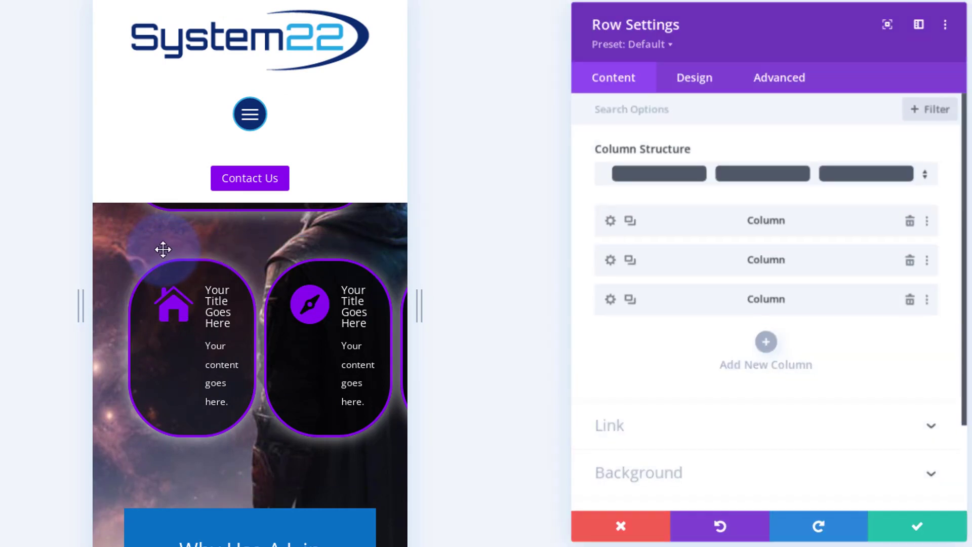
pyautogui.click(784, 85)
pyautogui.click(761, 200)
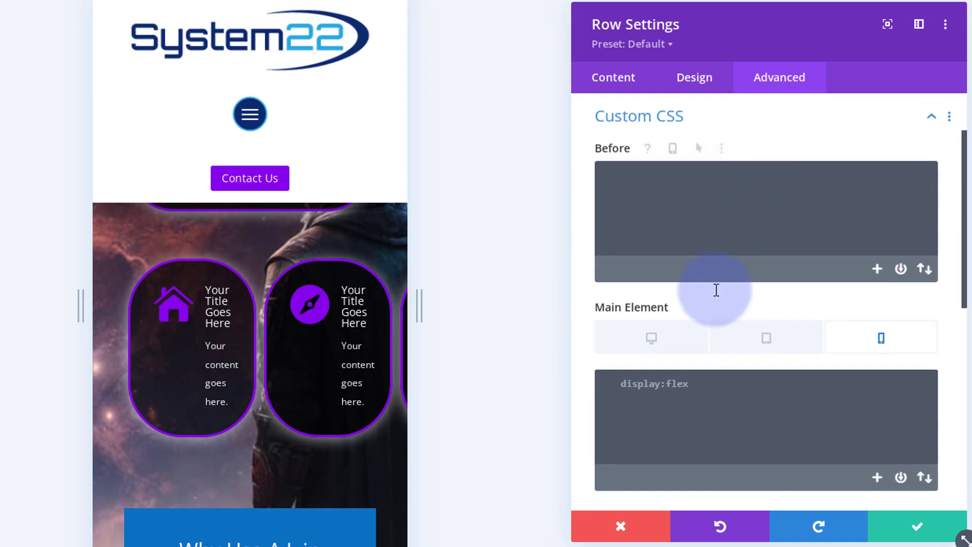
pyautogui.click(658, 384)
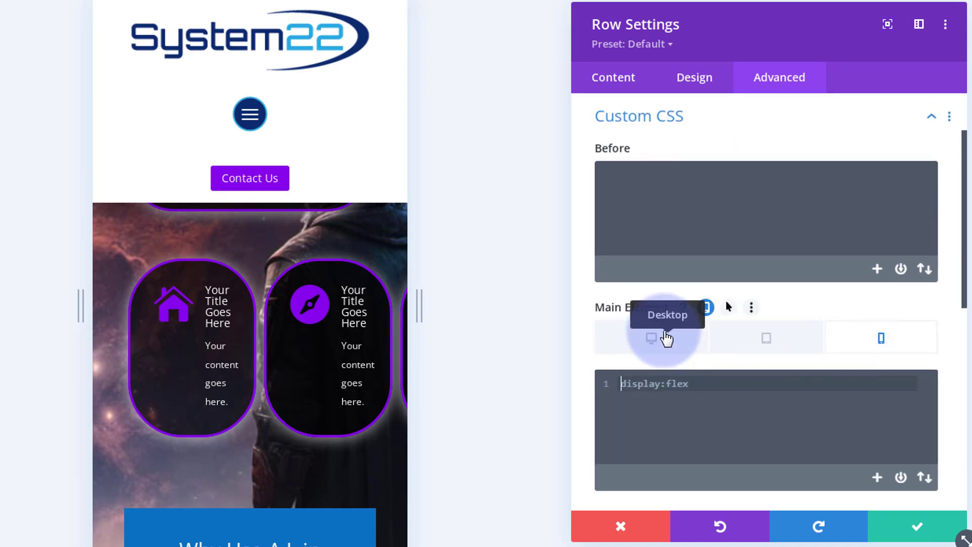
pyautogui.hotkey('ctrl', 'v')
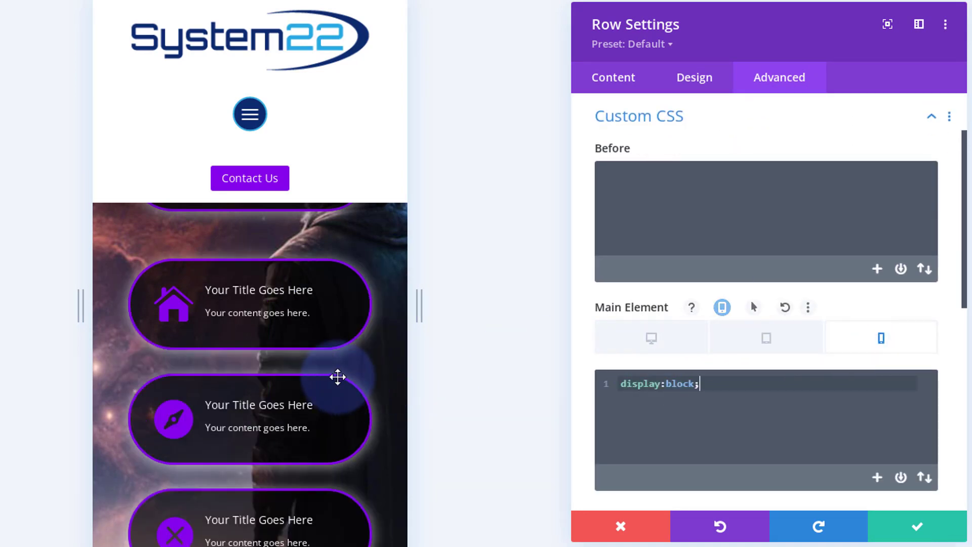
pyautogui.click(917, 527)
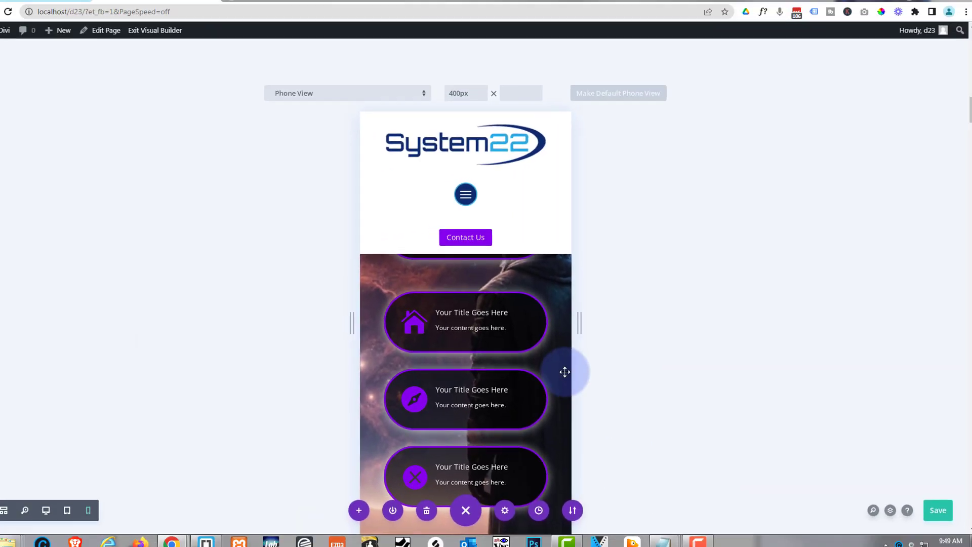
# - Examine the layout of all three blurb rows in the phone, tablet and desktop views
pyautogui.scroll(5, 550, 353)
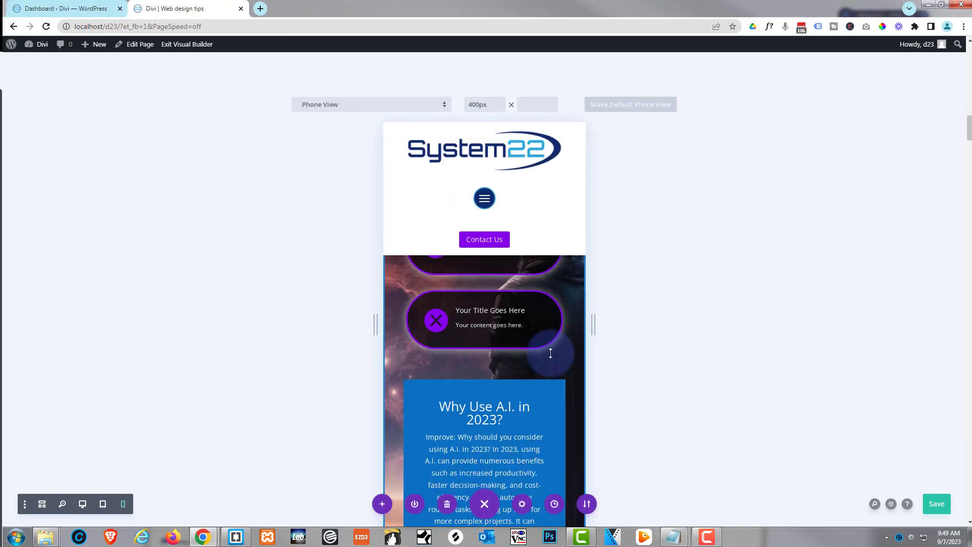
pyautogui.moveTo(553, 352); pyautogui.dragTo(560, 404)
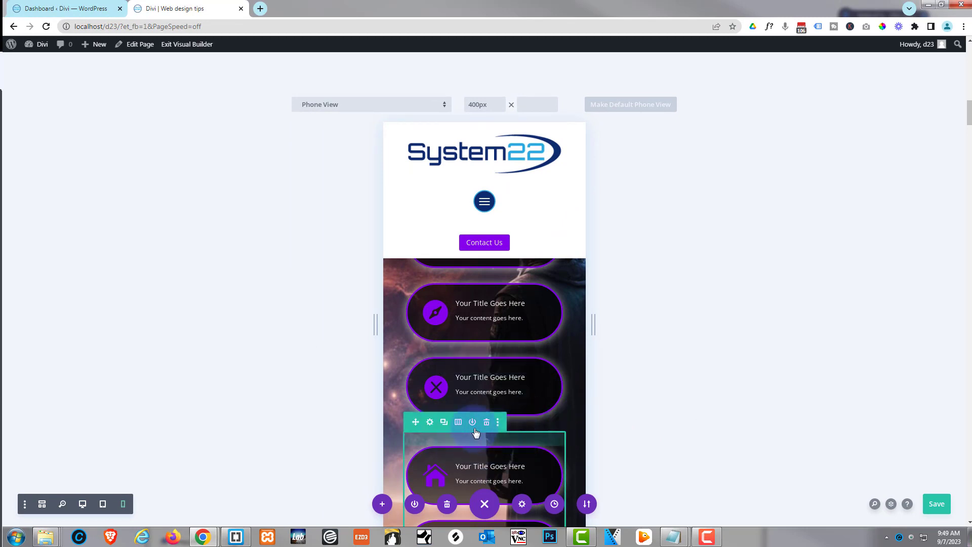
pyautogui.hotkey('ctrl', 'z')
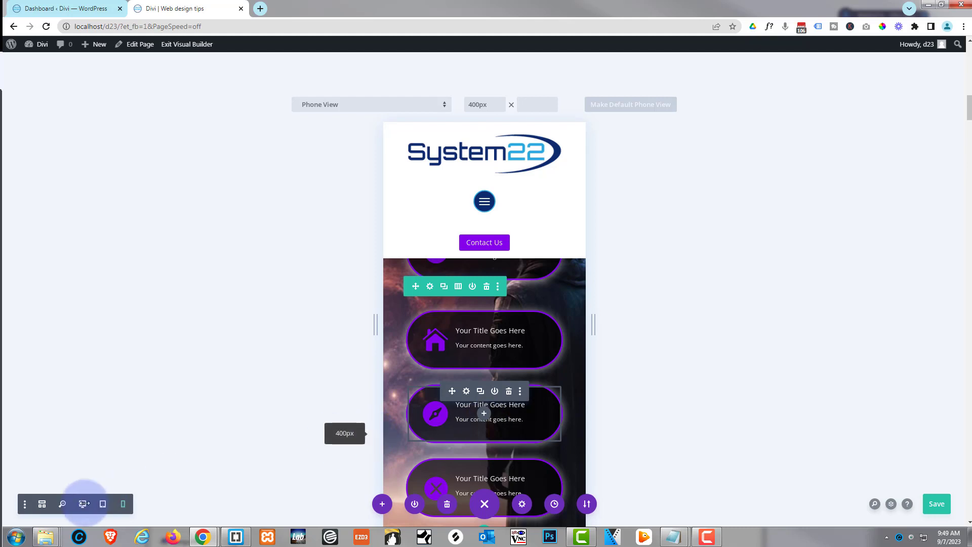
pyautogui.click(103, 503)
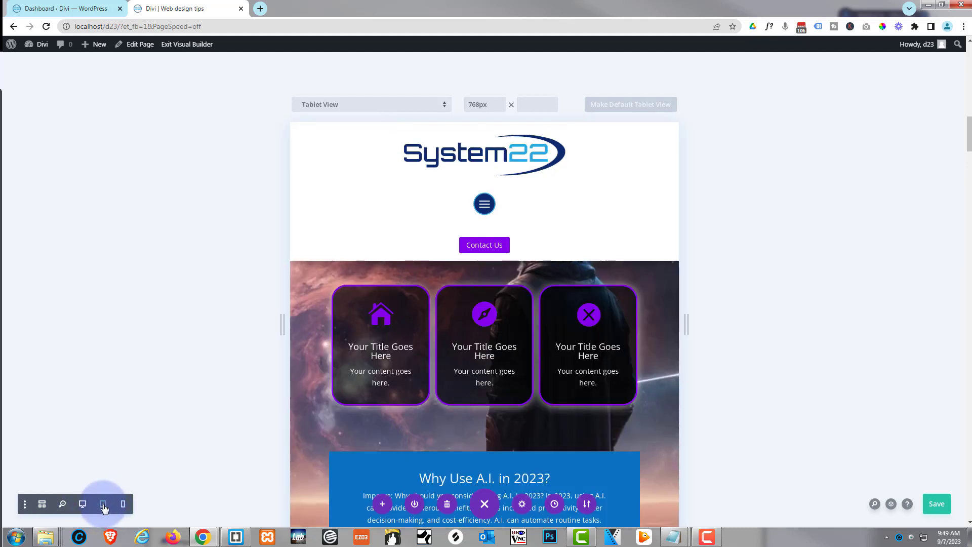
pyautogui.moveTo(338, 400); pyautogui.dragTo(321, 420)
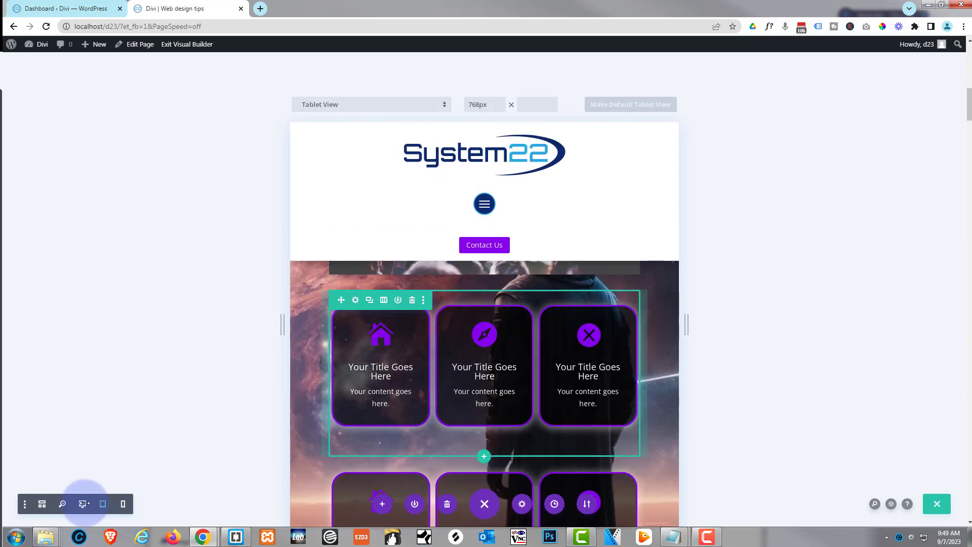
pyautogui.click(84, 504)
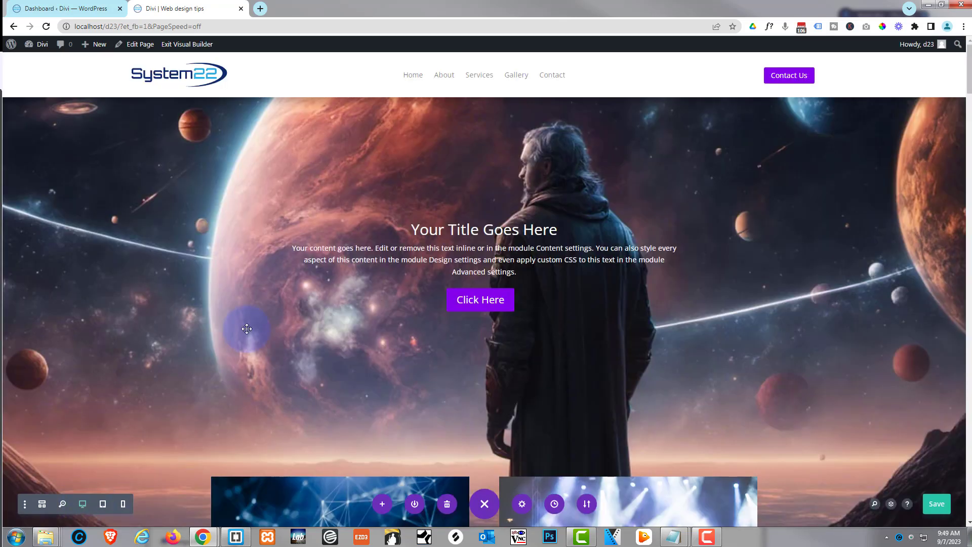
pyautogui.scroll(-9, 247, 329)
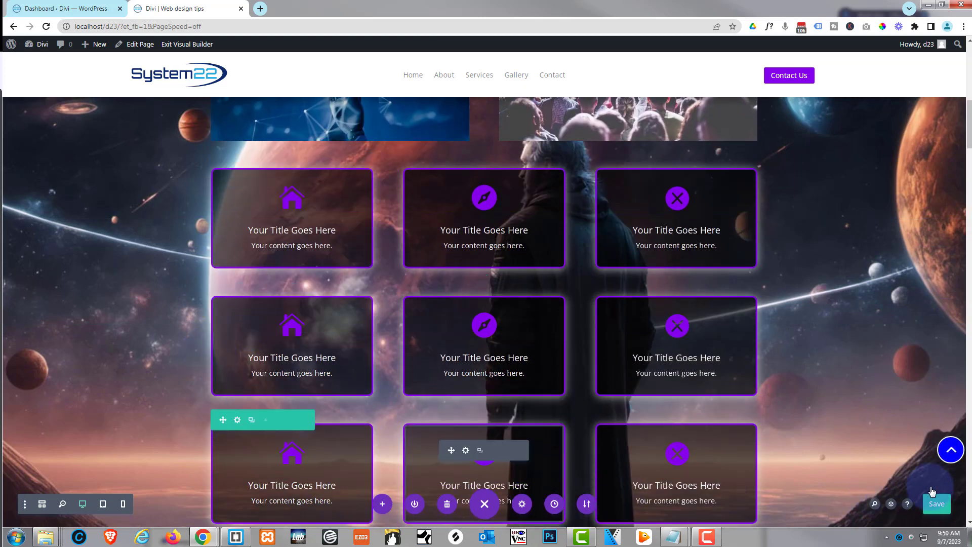
pyautogui.scroll(-1, 945, 511)
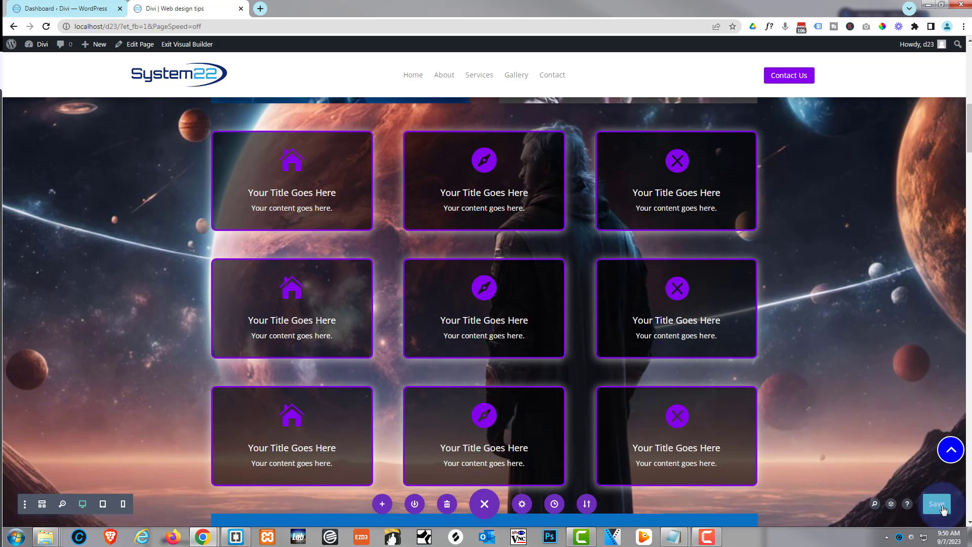
# - Save the page and exit the visual builder to view the blurb rows on the live page
pyautogui.click(938, 504)
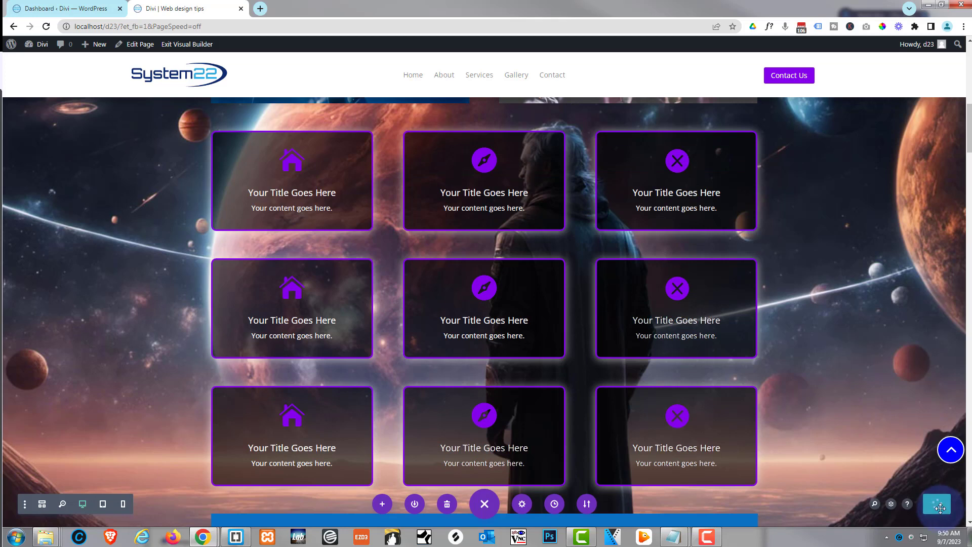
pyautogui.click(189, 45)
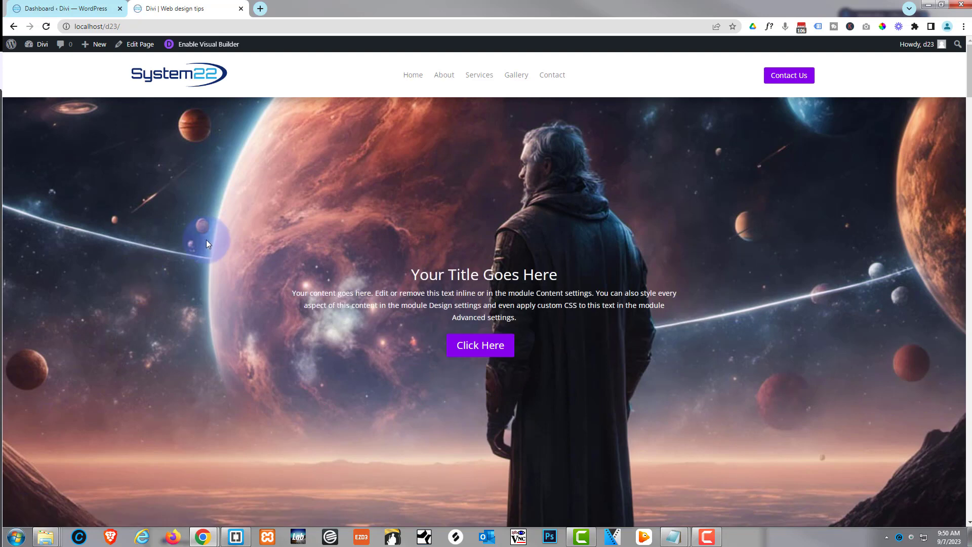
pyautogui.scroll(-6, 206, 239)
pyautogui.scroll(-6, 206, 239)
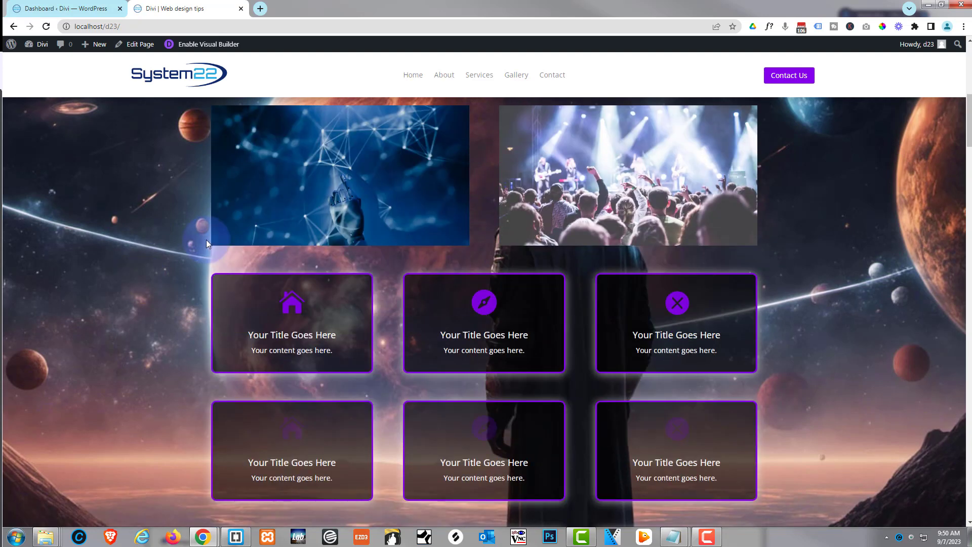